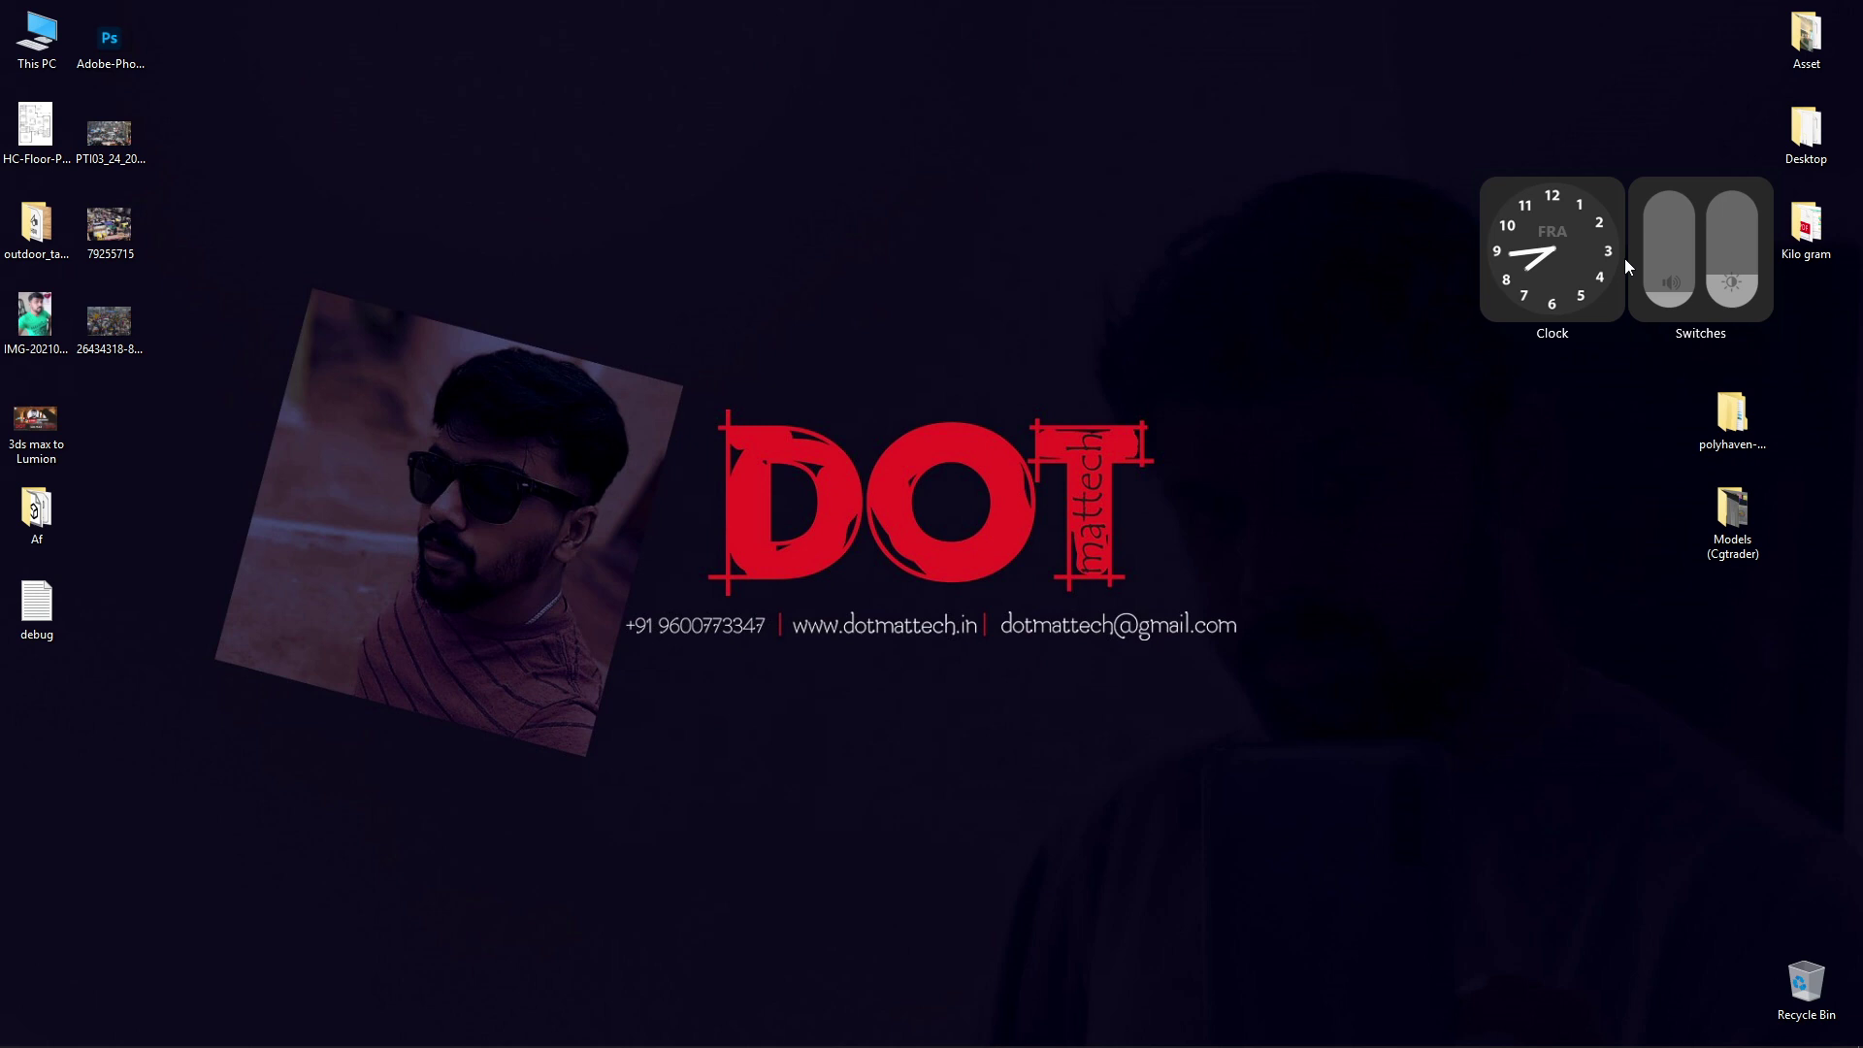
- Search Google for 'cgtrader' in a new browser tab
click(90, 1034)
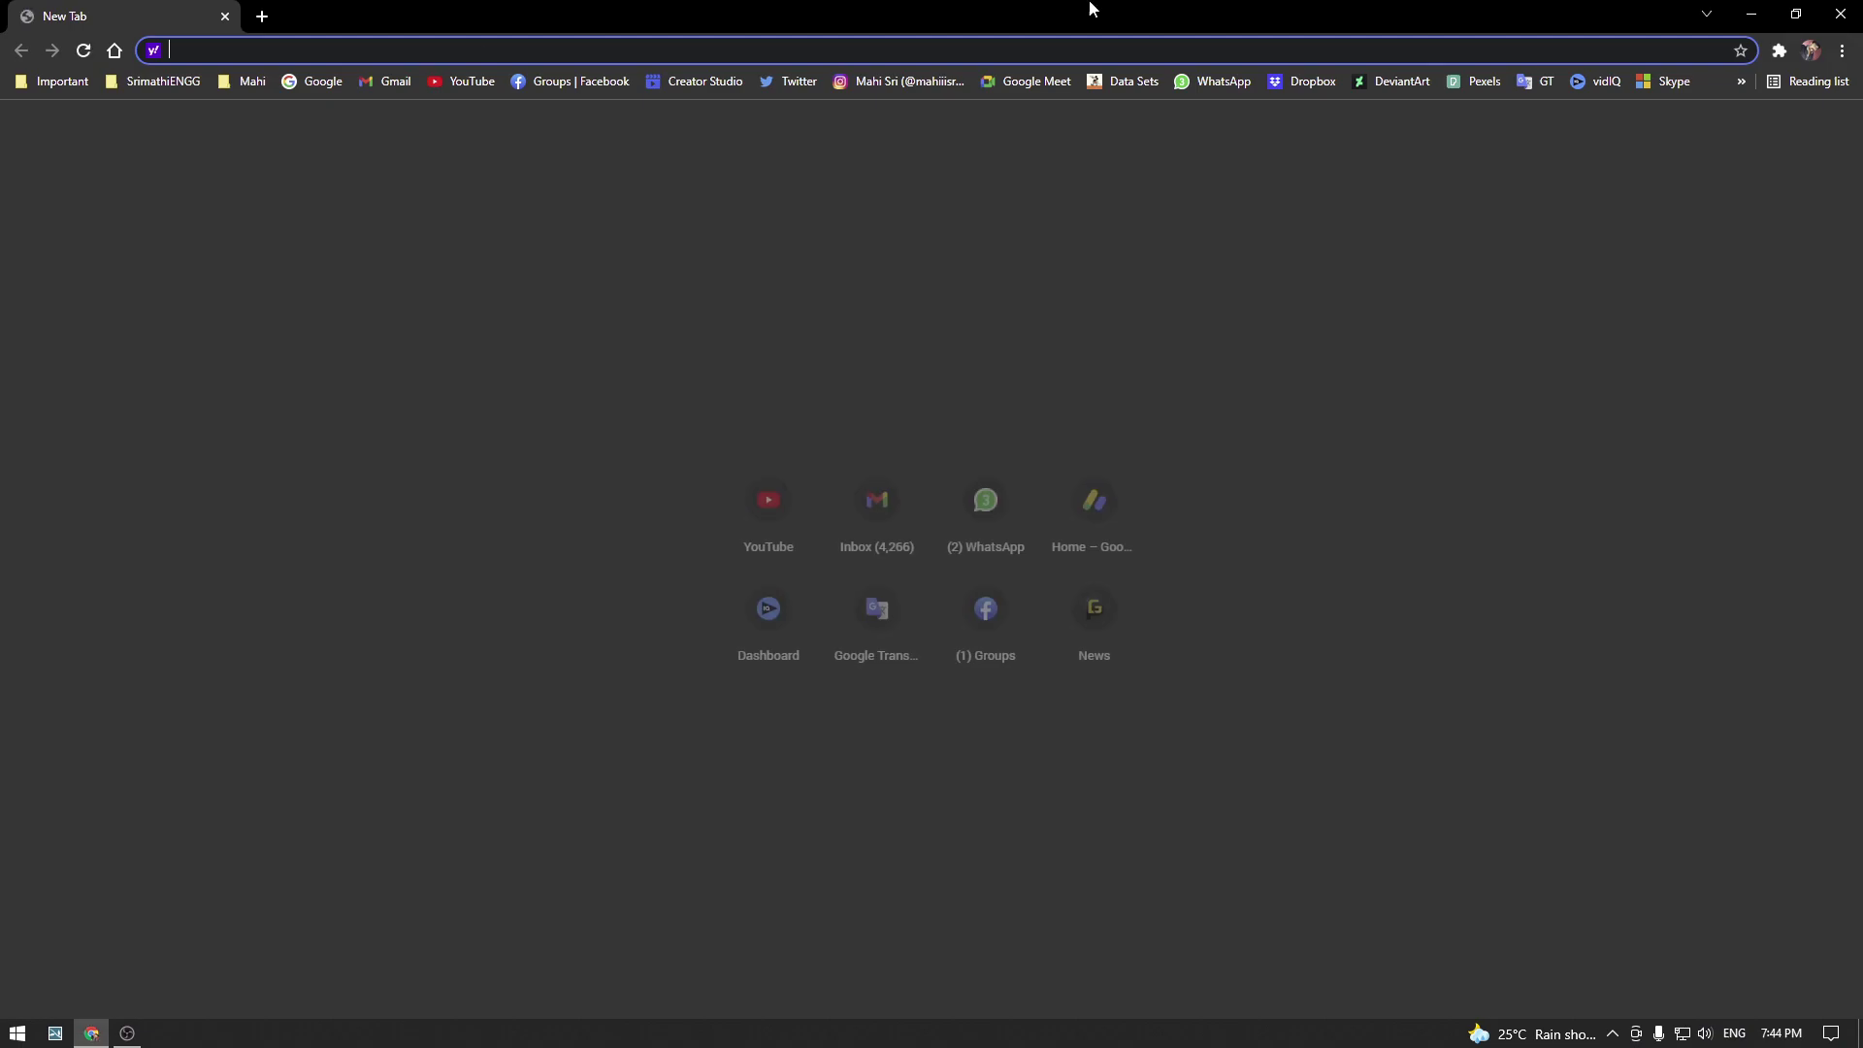
click(306, 83)
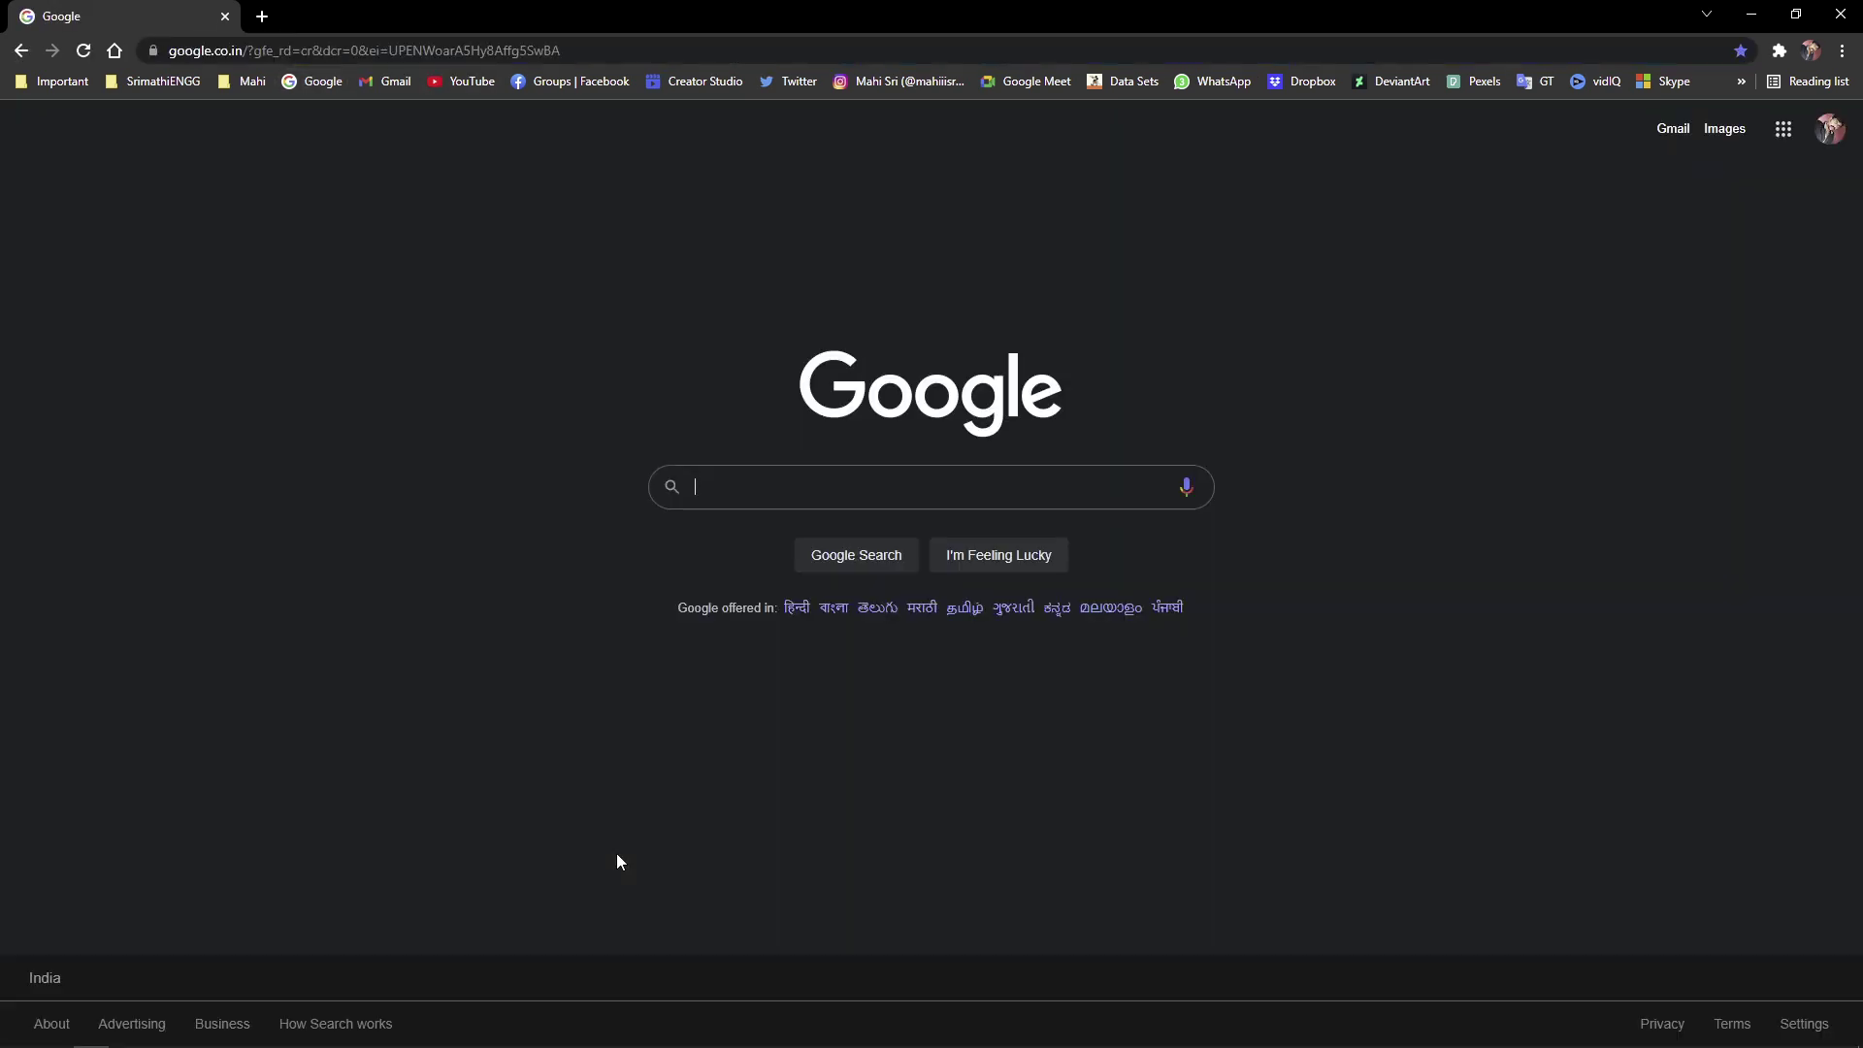
click(766, 504)
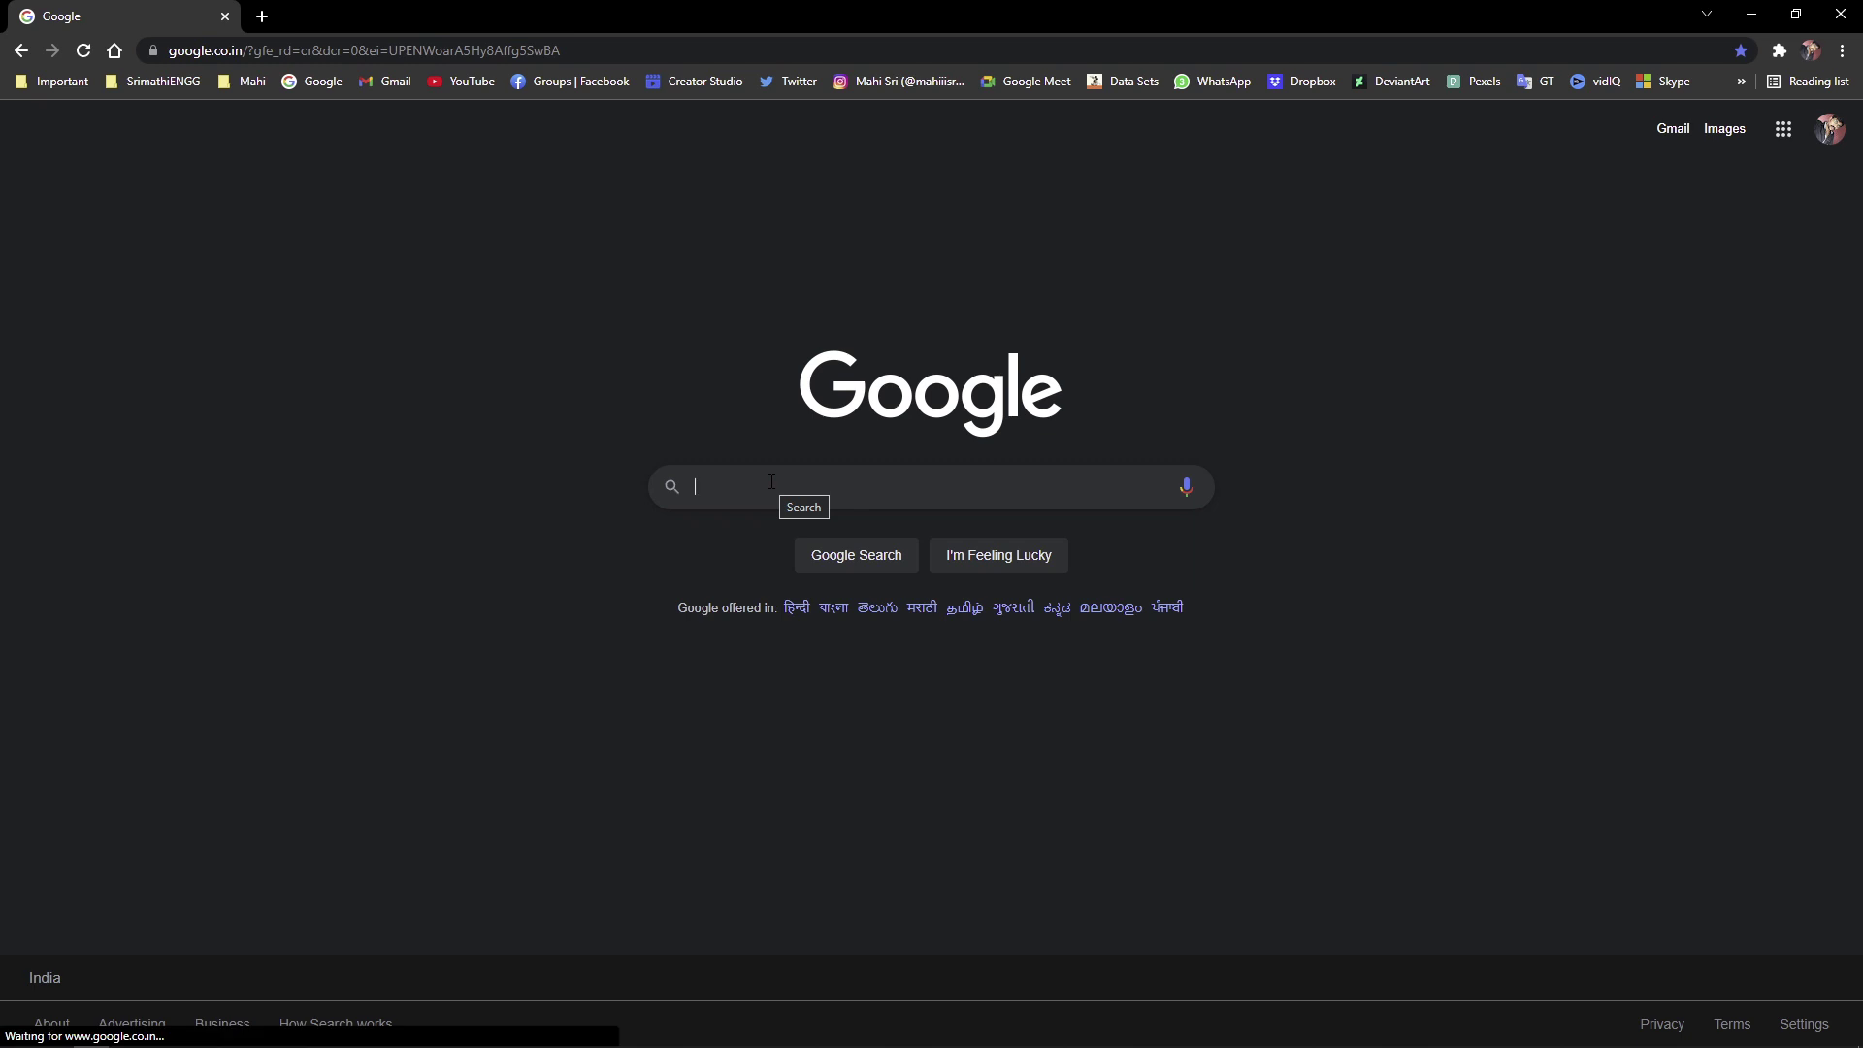
text(cgtrader)
key(Return)
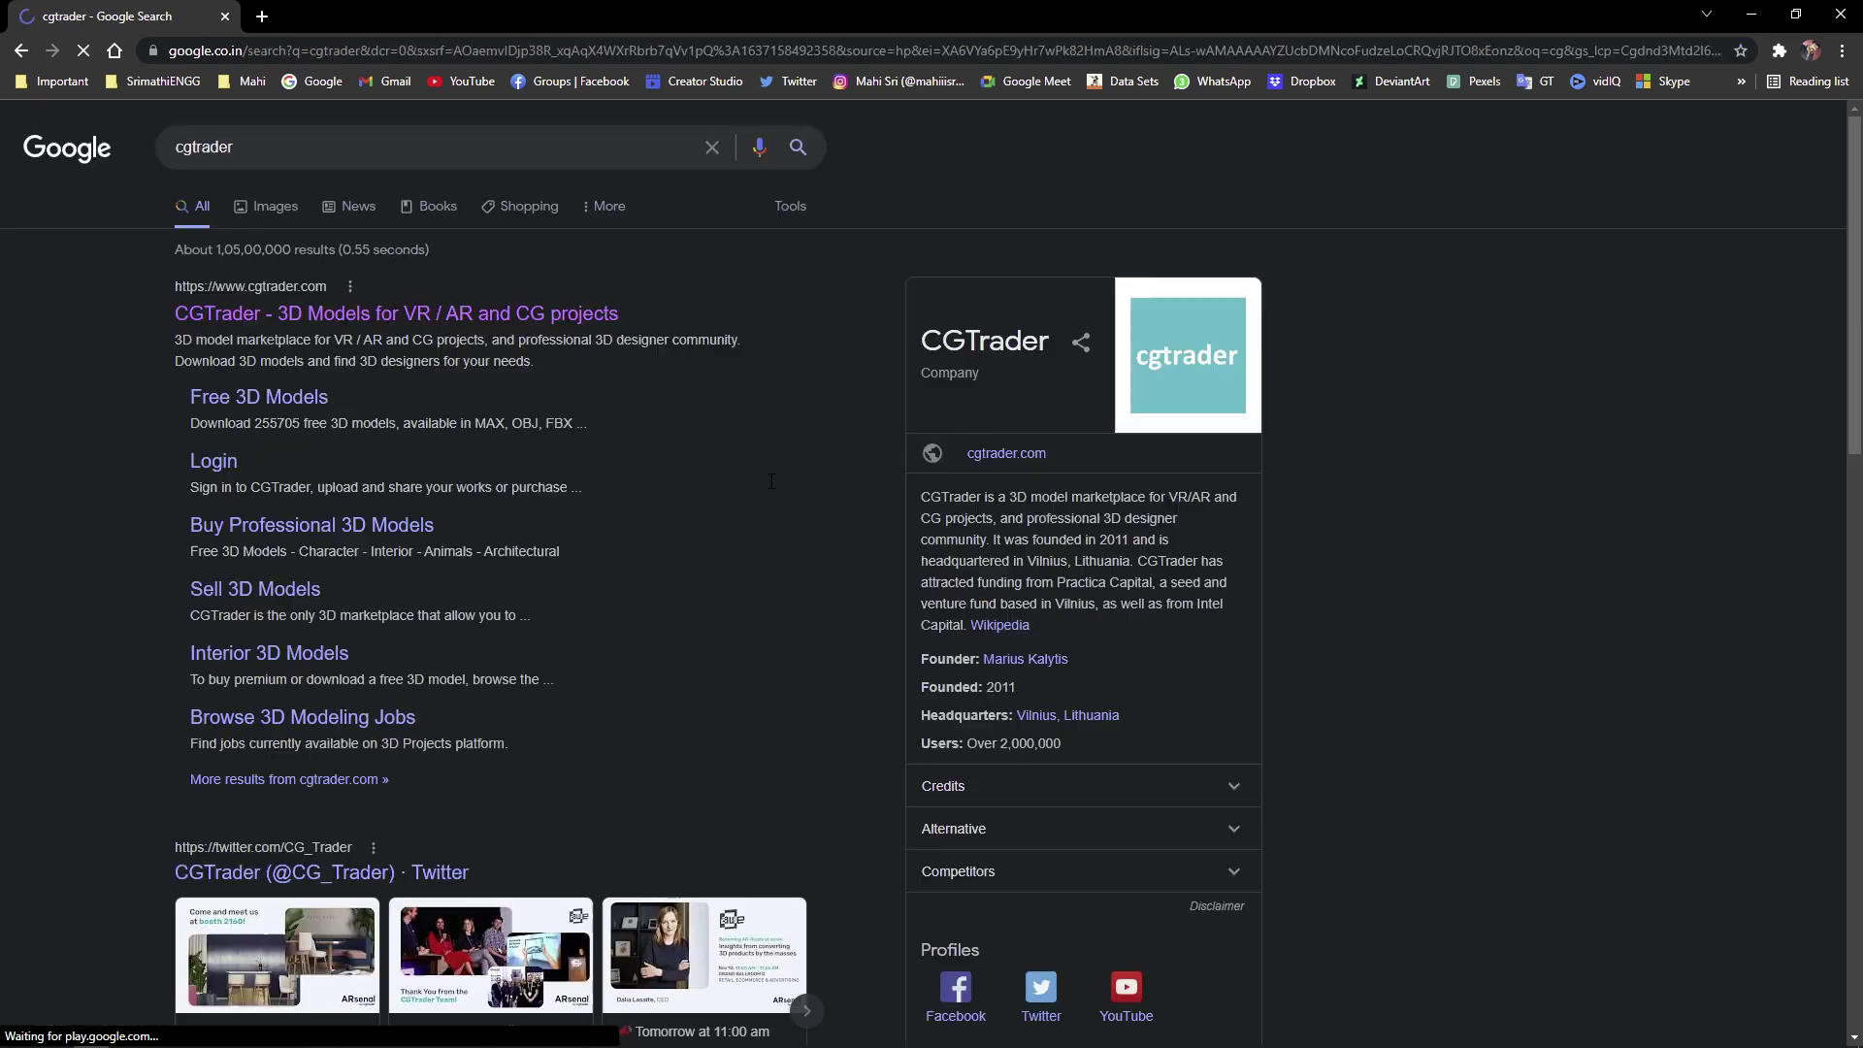
- Open the CGTrader website from the results and scroll through its homepage
click(349, 320)
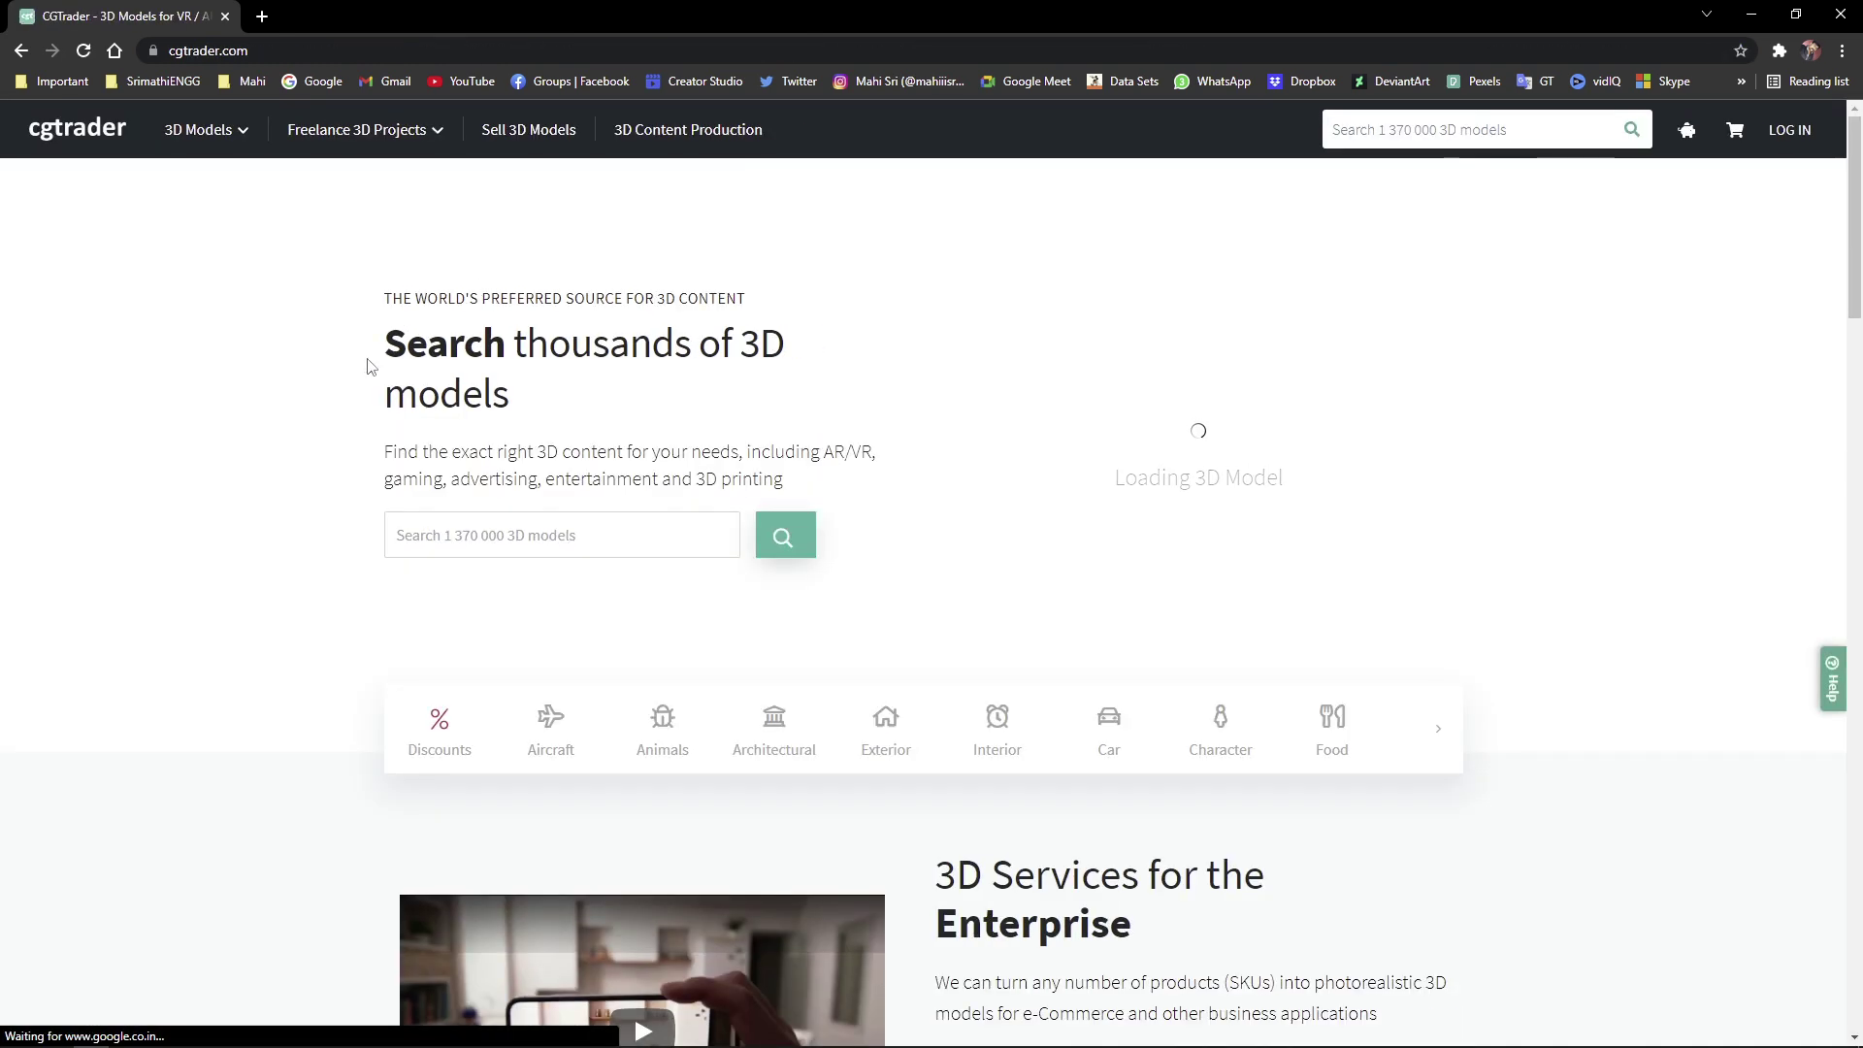
scroll(912, 722, down, 5)
scroll(1164, 711, down, 3)
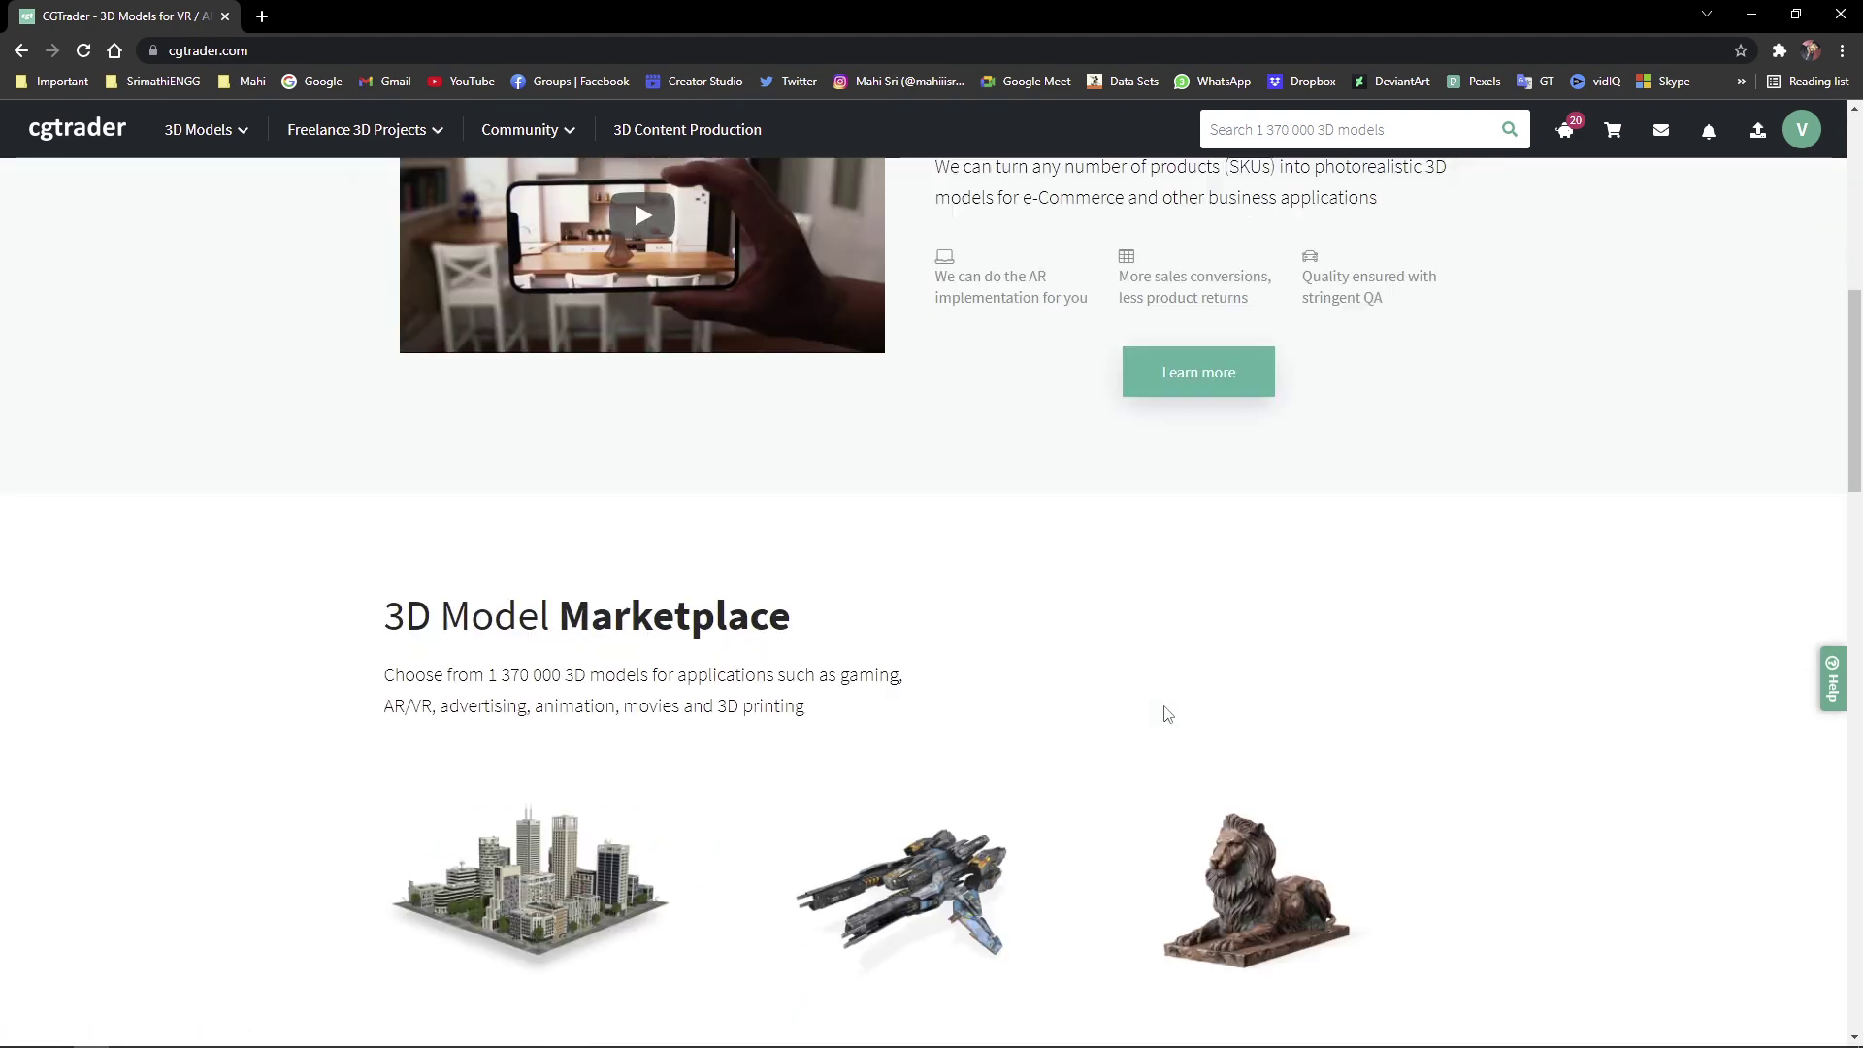
scroll(1165, 709, down, 3)
scroll(1164, 707, down, 1)
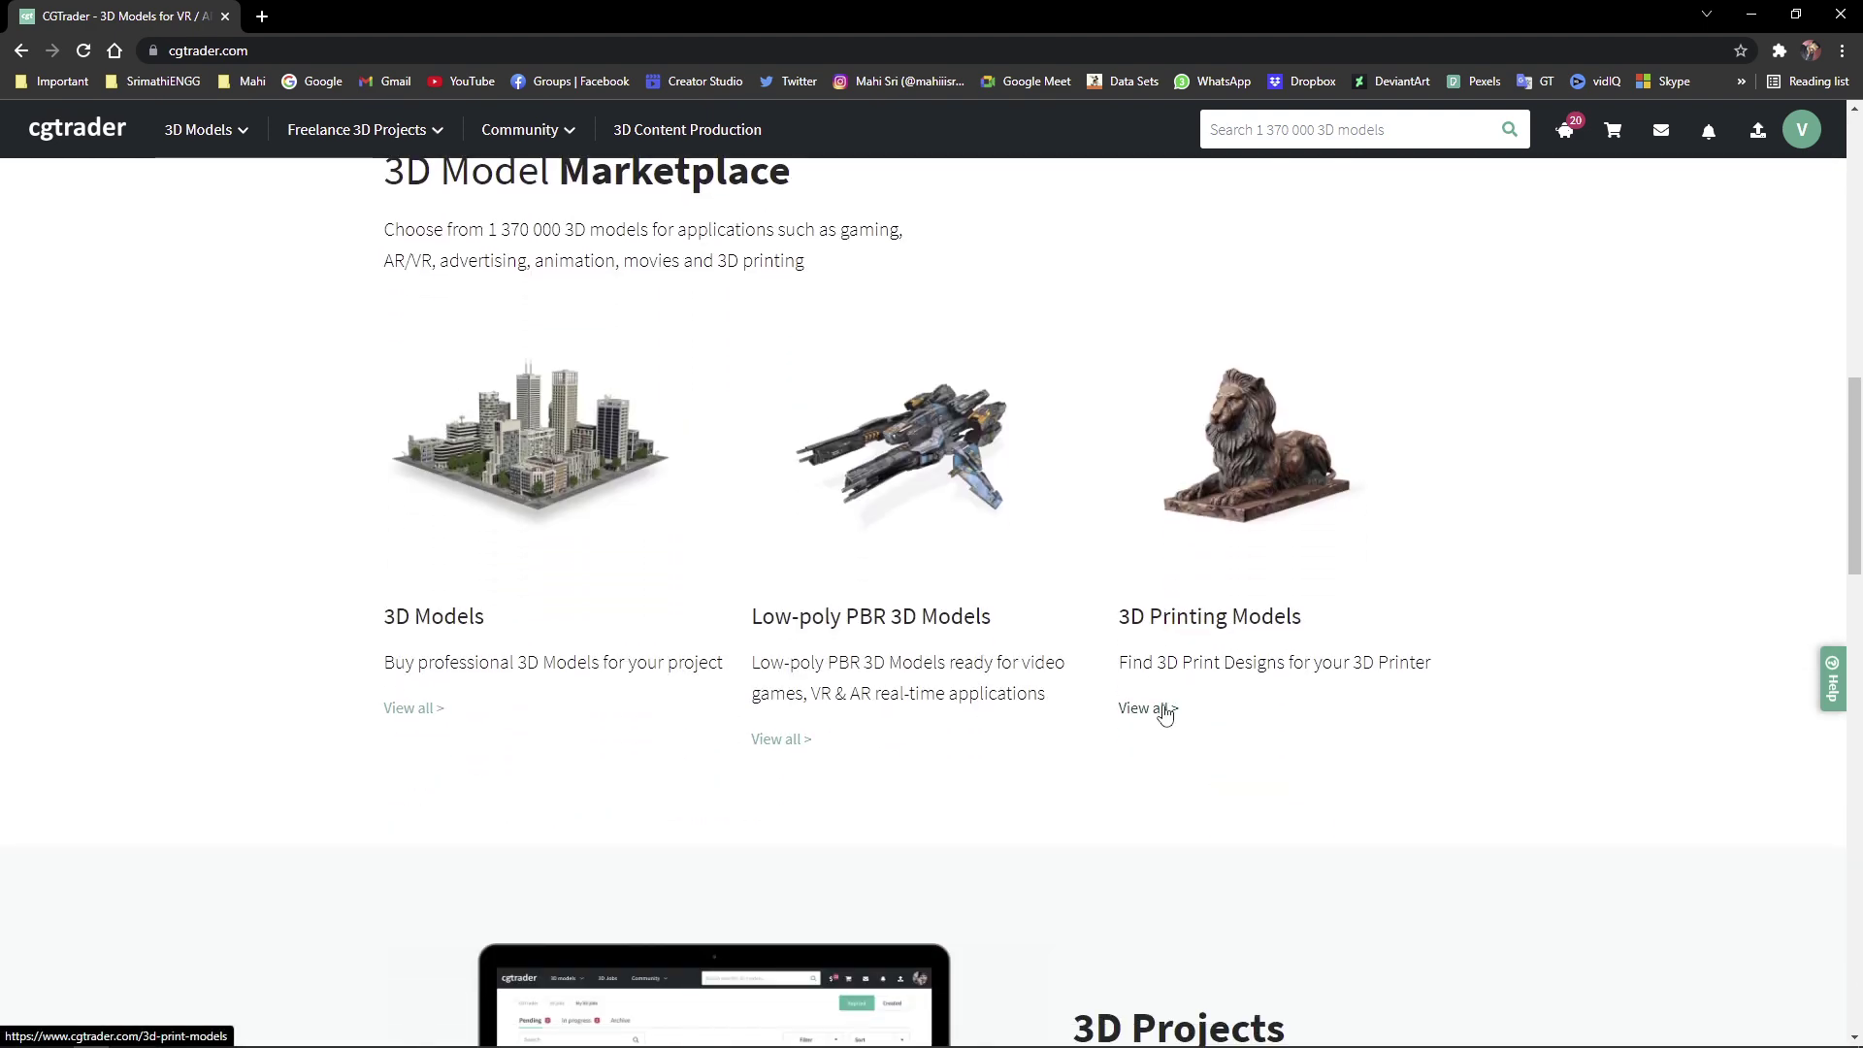
scroll(1164, 707, up, 7)
scroll(1166, 712, up, 2)
scroll(1165, 711, up, 4)
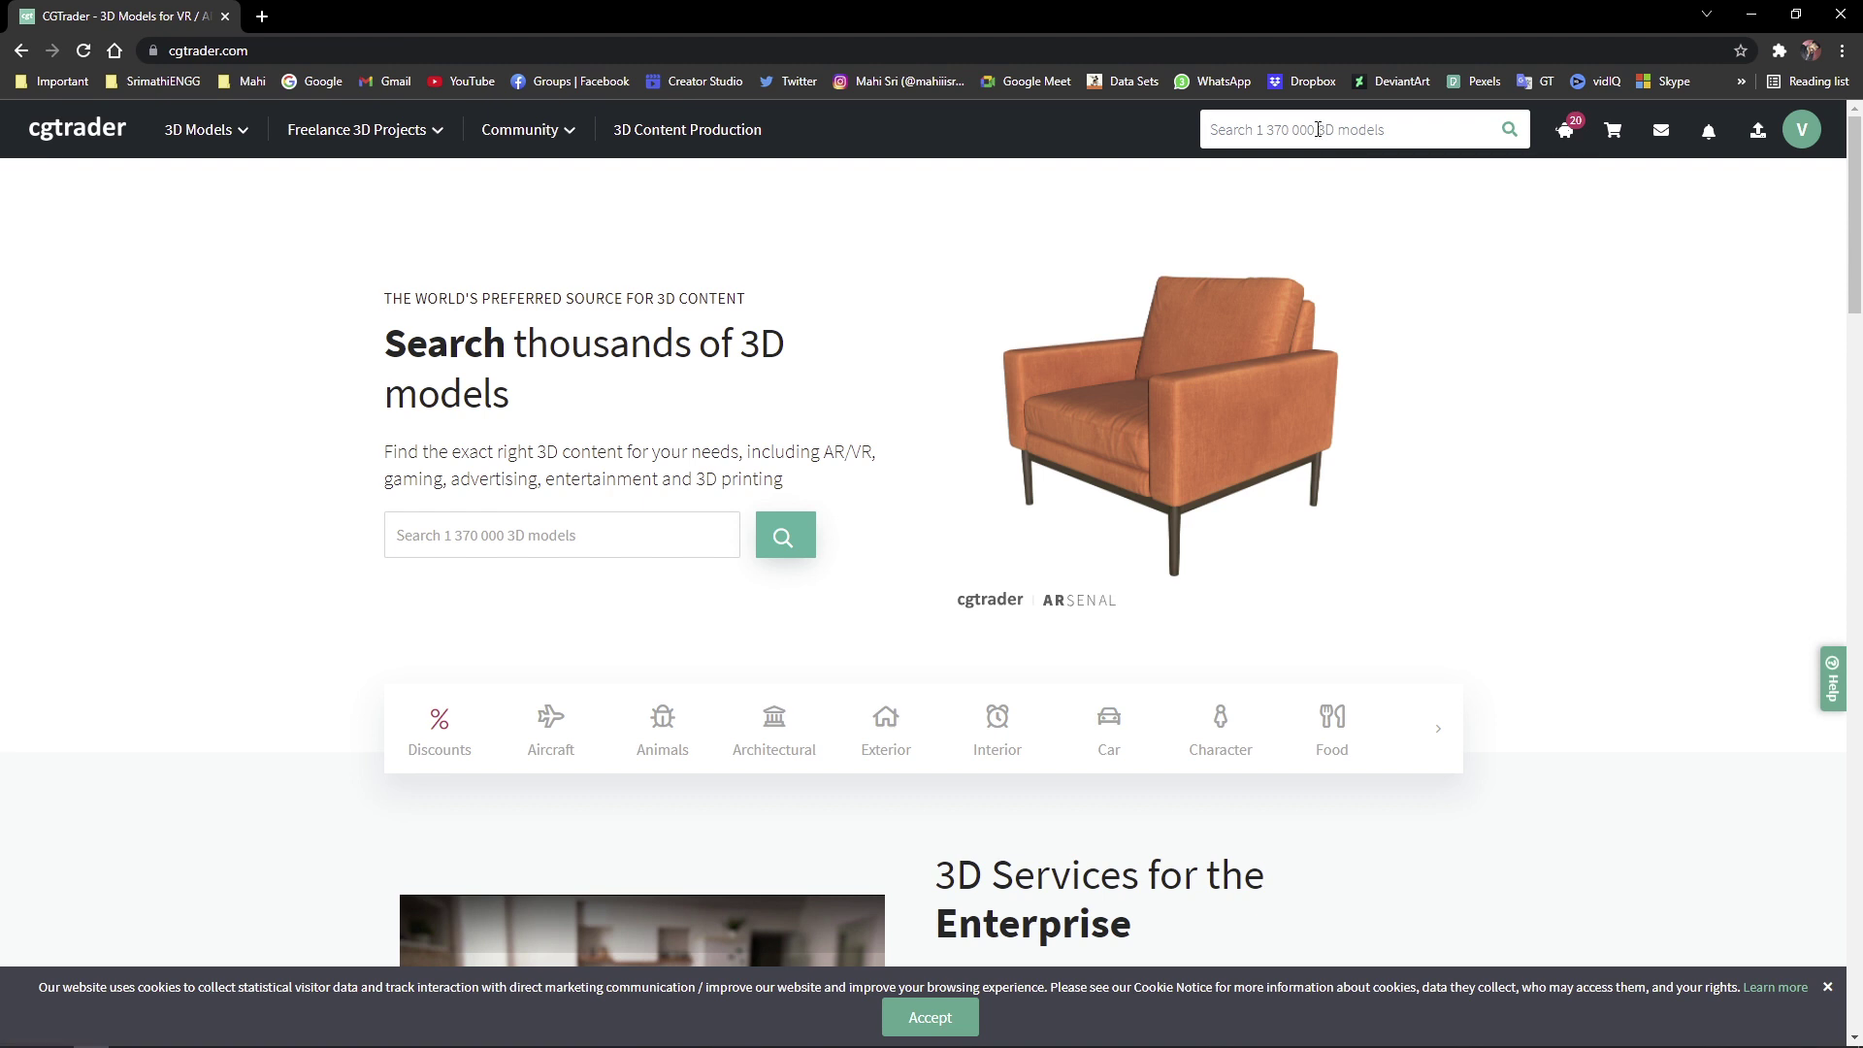
- Search CGTrader for 'free' and scroll through the 255706 free-model results
click(1318, 129)
text(frr)
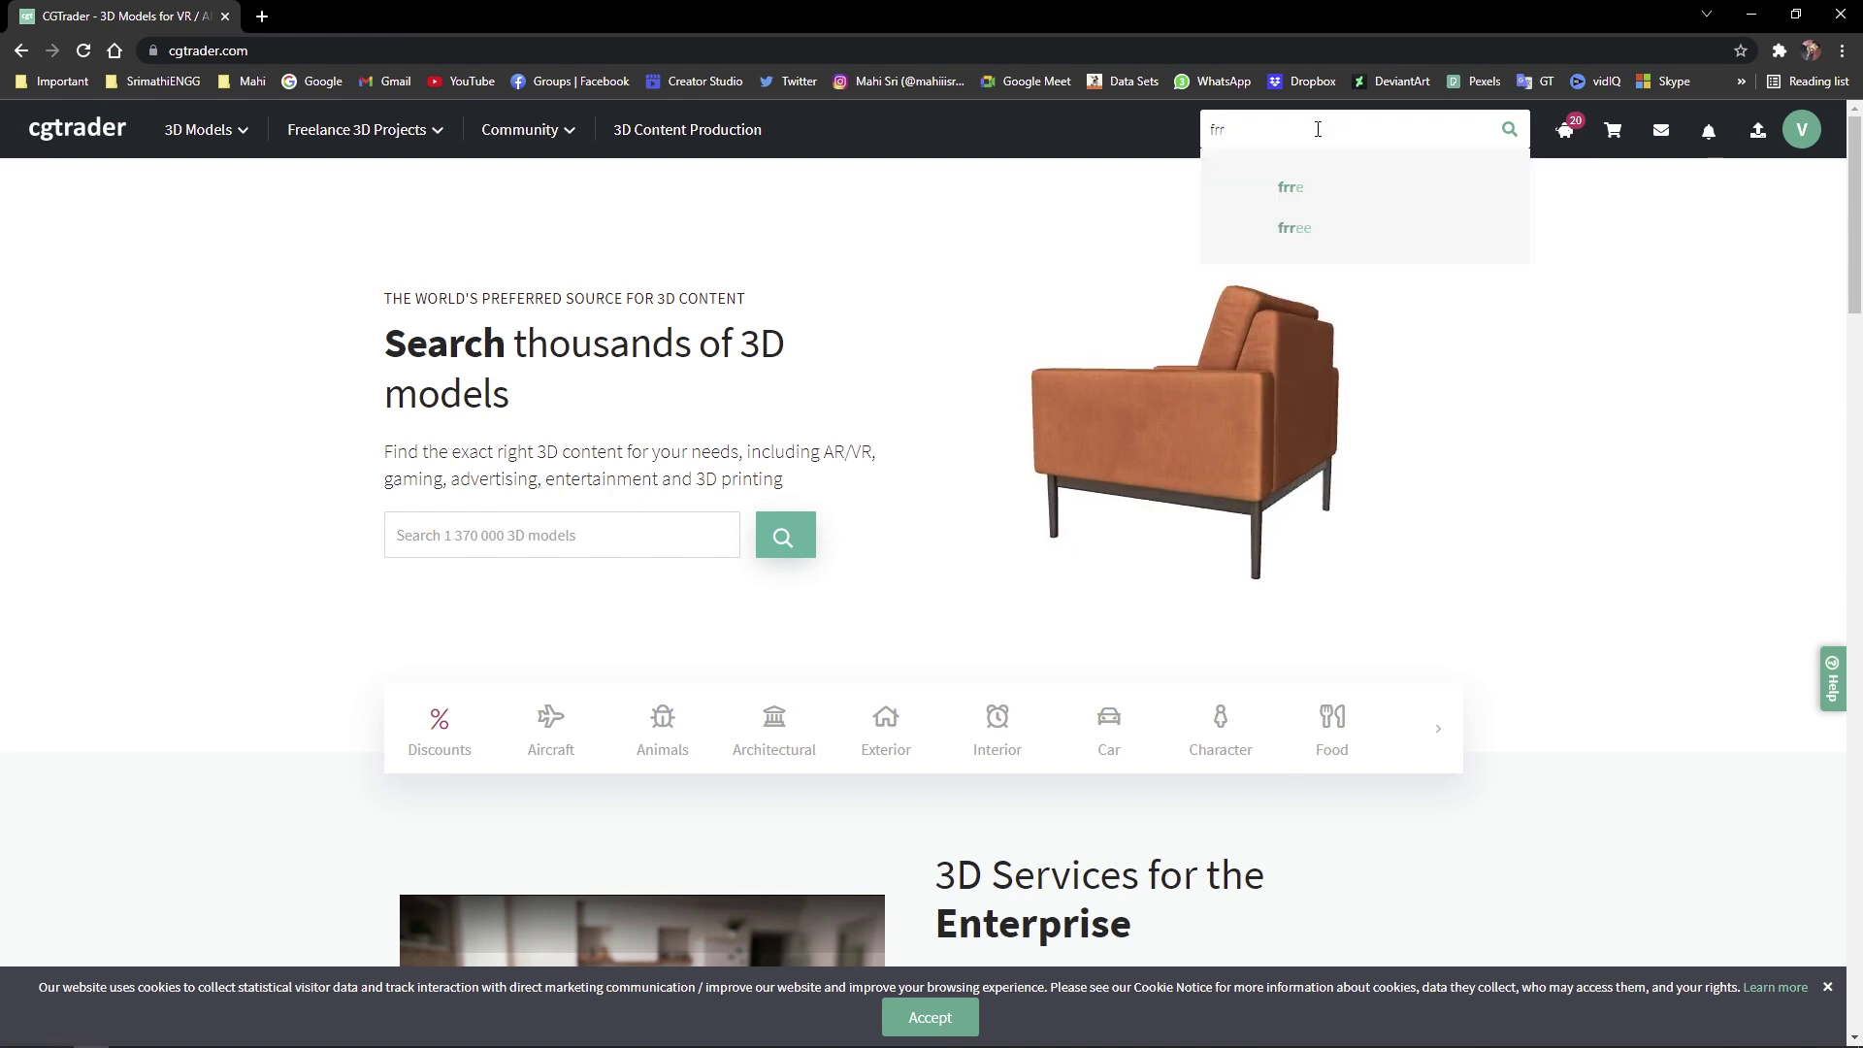
key(BackSpace)
text(ee)
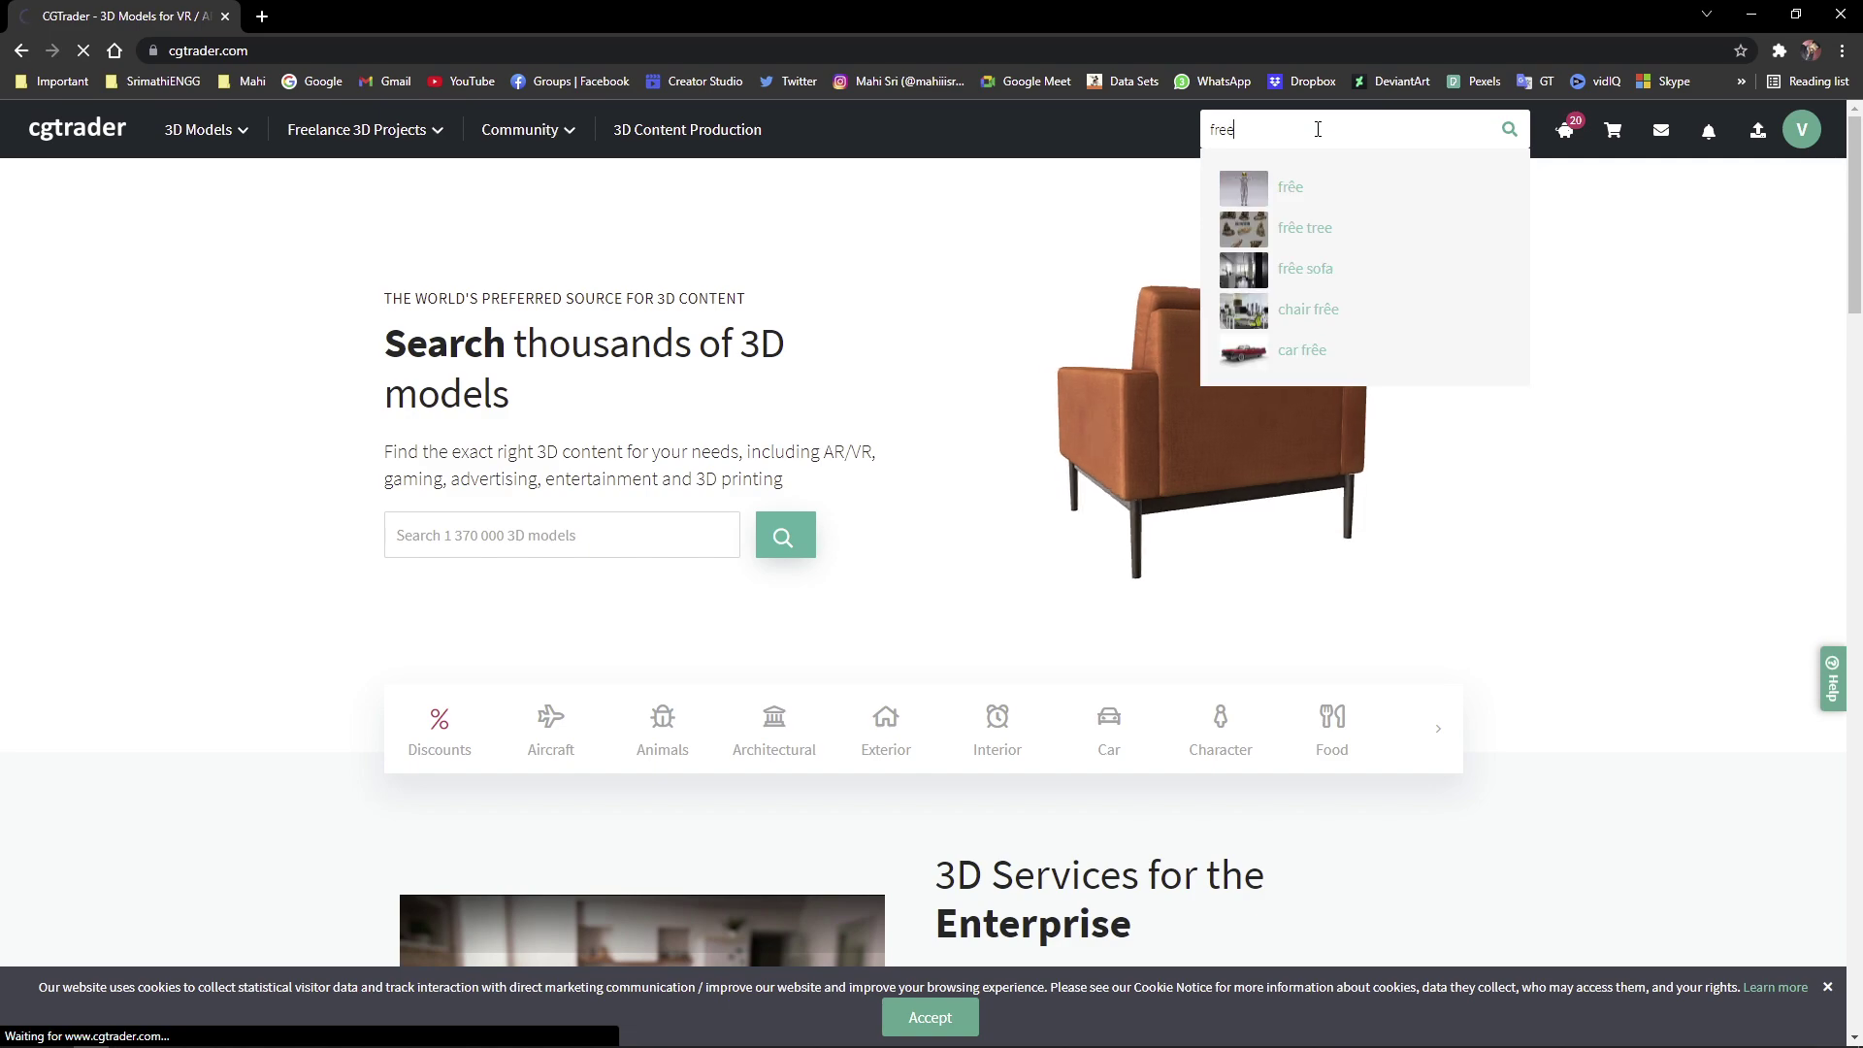
key(Return)
scroll(420, 519, down, 10)
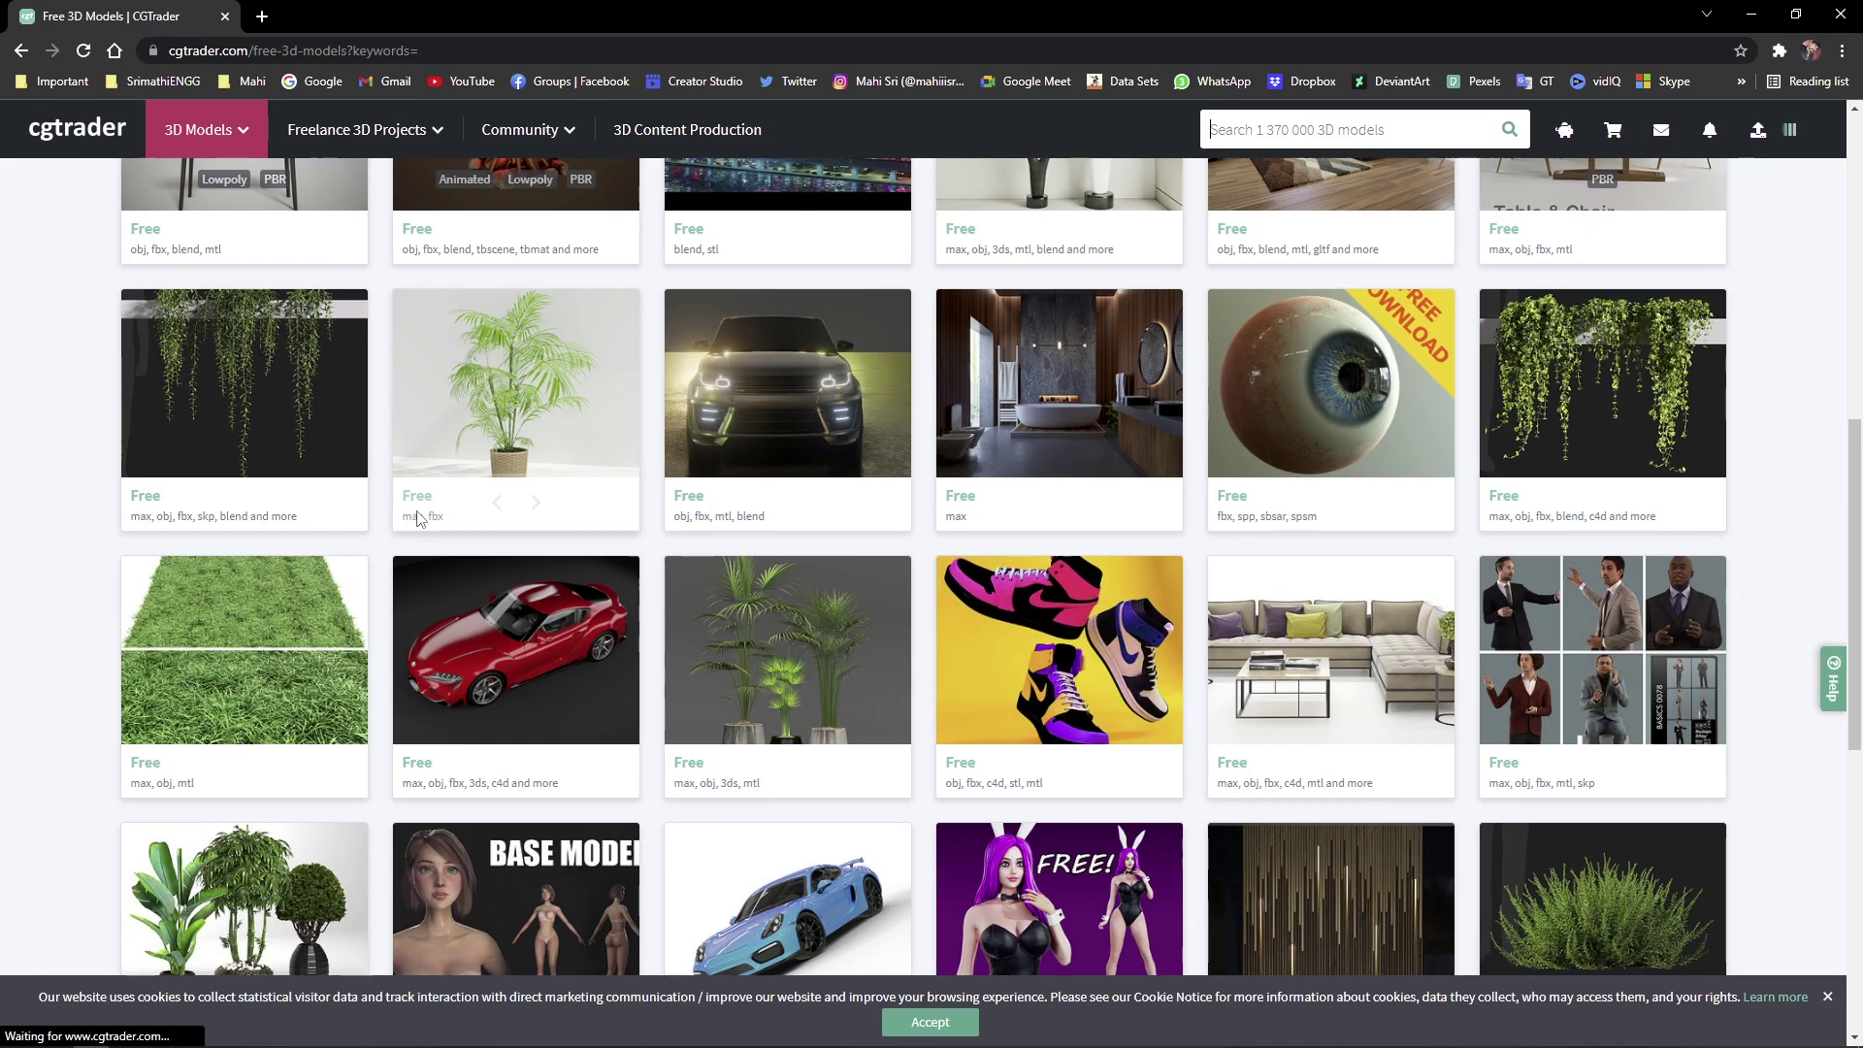
scroll(419, 519, down, 8)
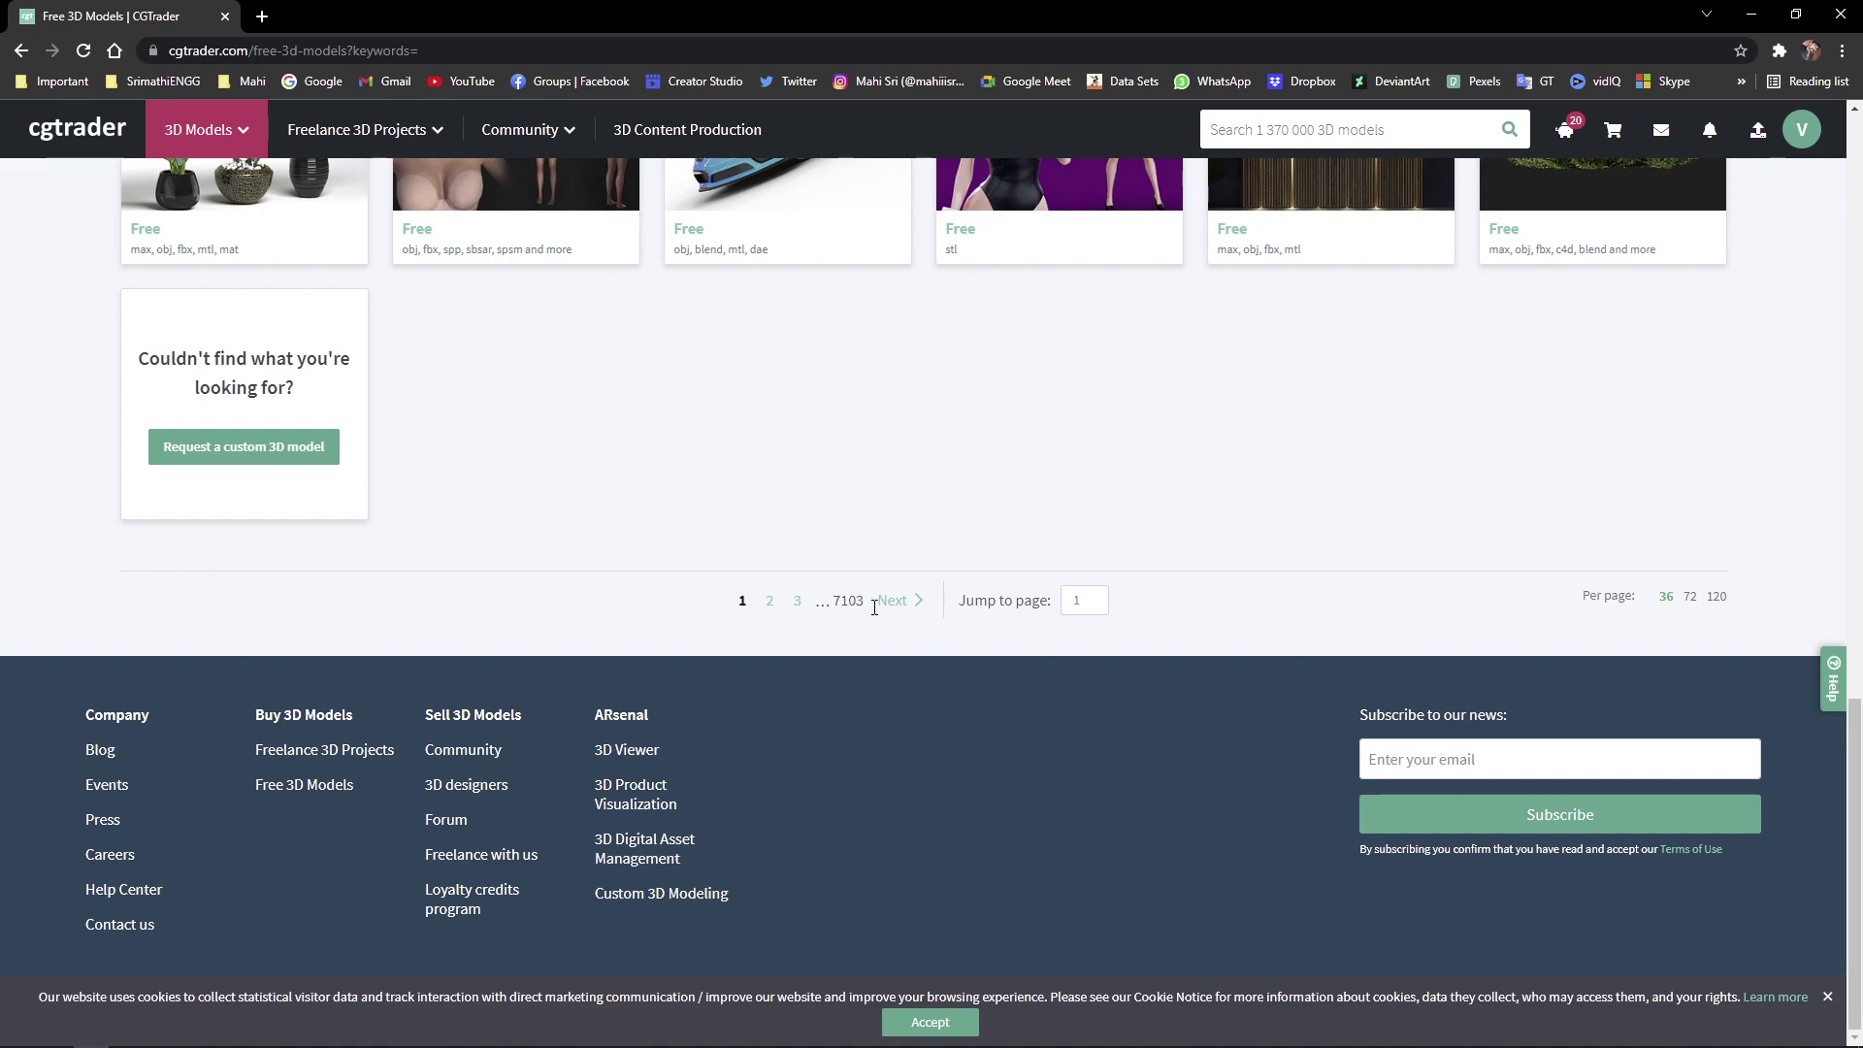
scroll(417, 813, up, 9)
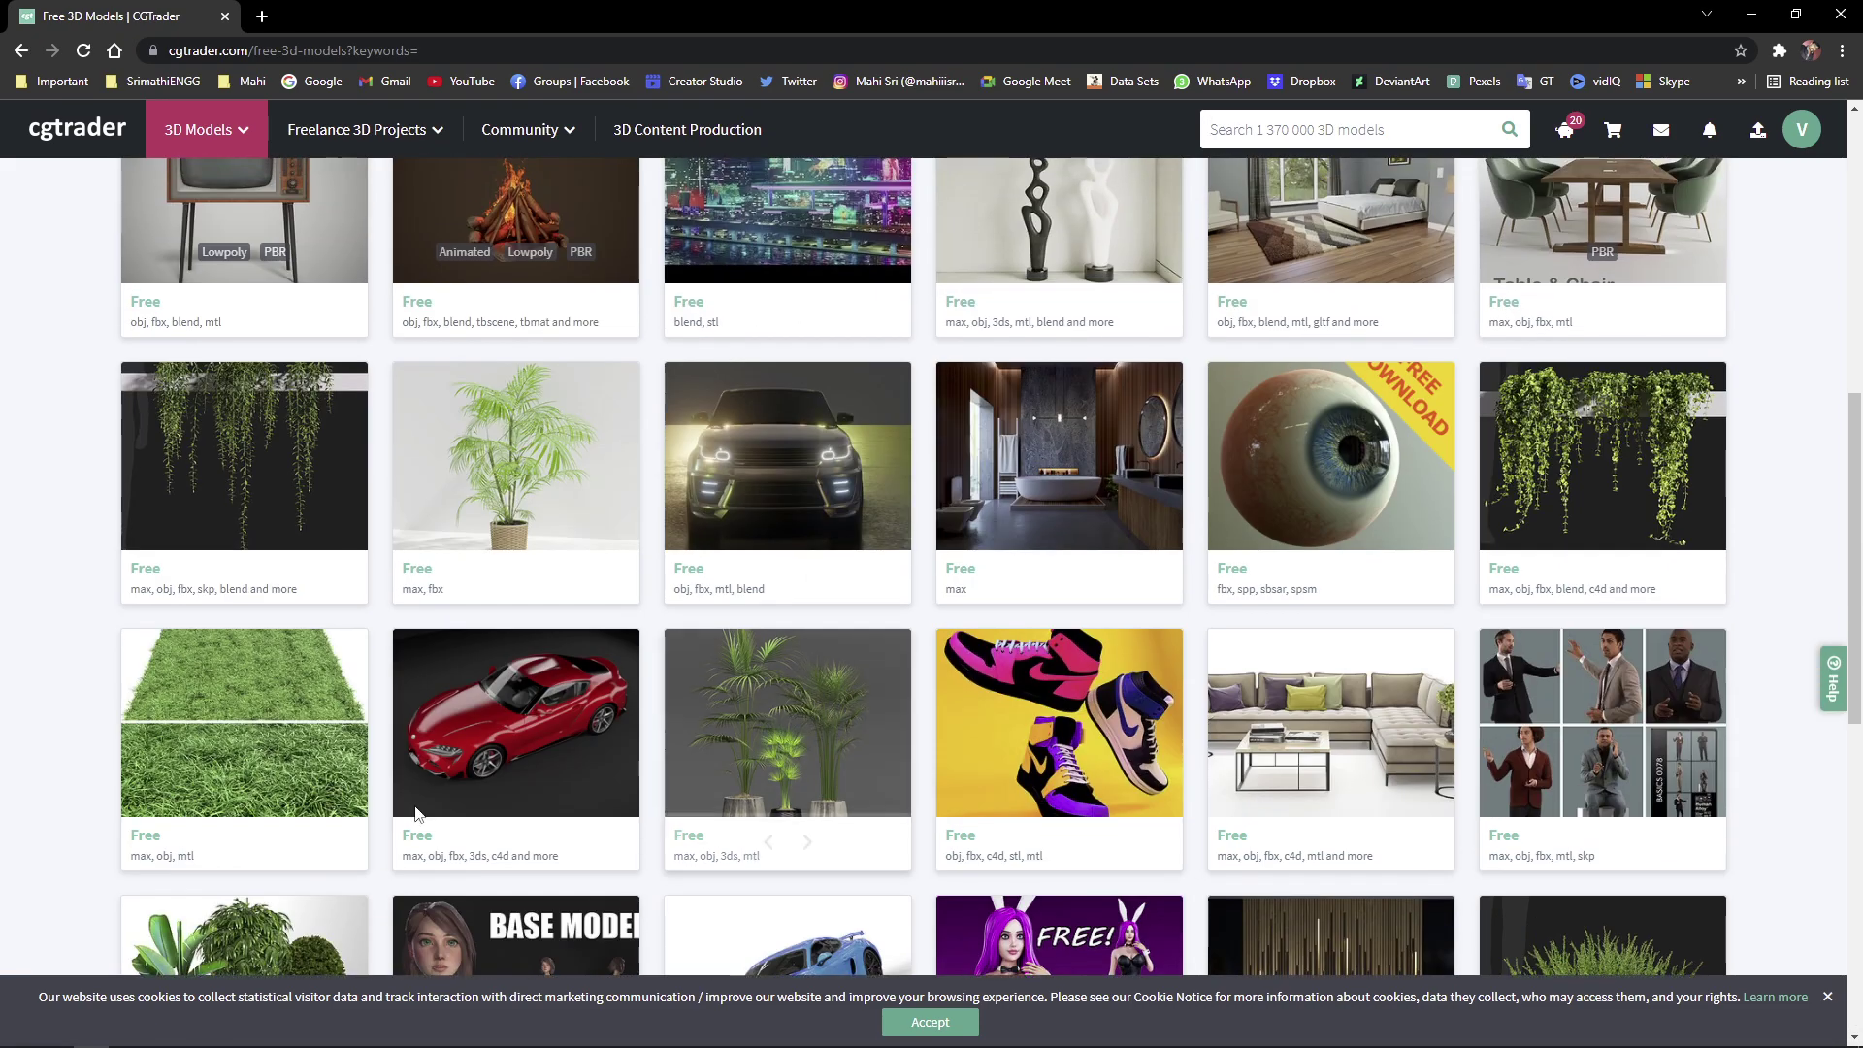
scroll(412, 786, up, 8)
scroll(398, 742, down, 8)
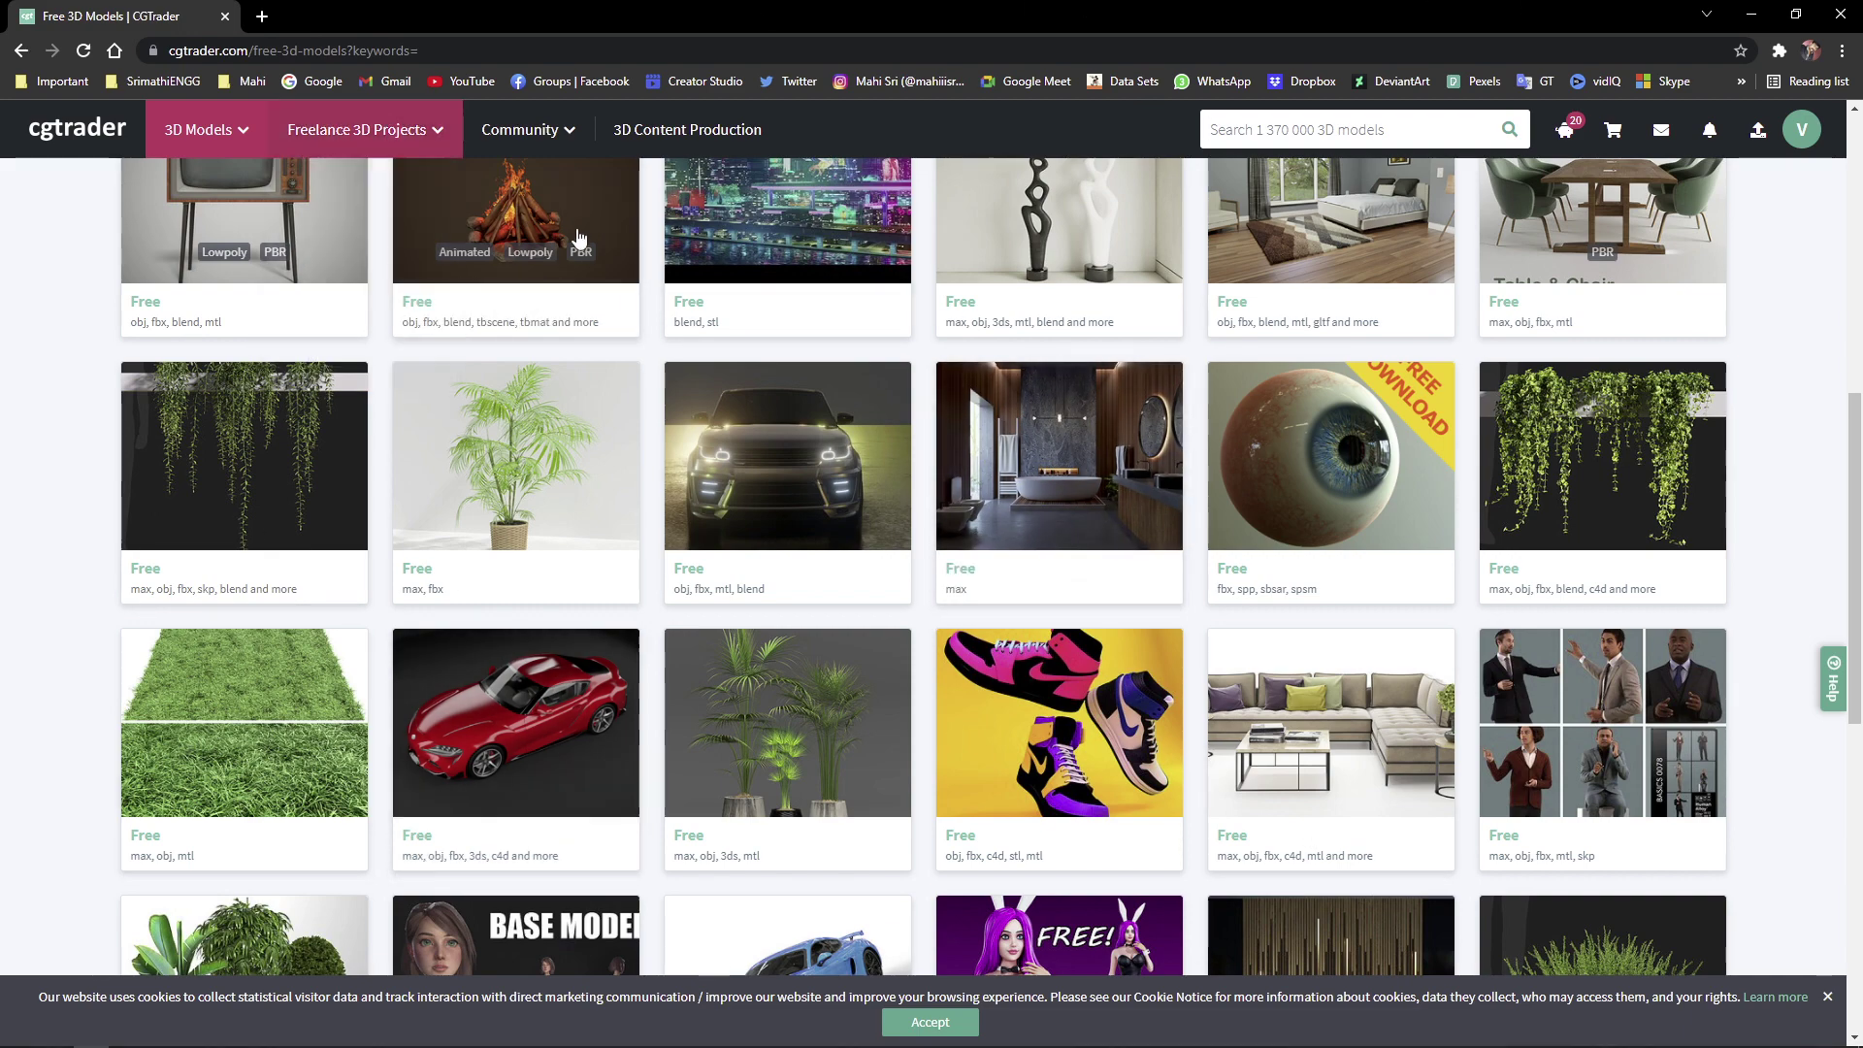
scroll(776, 466, up, 8)
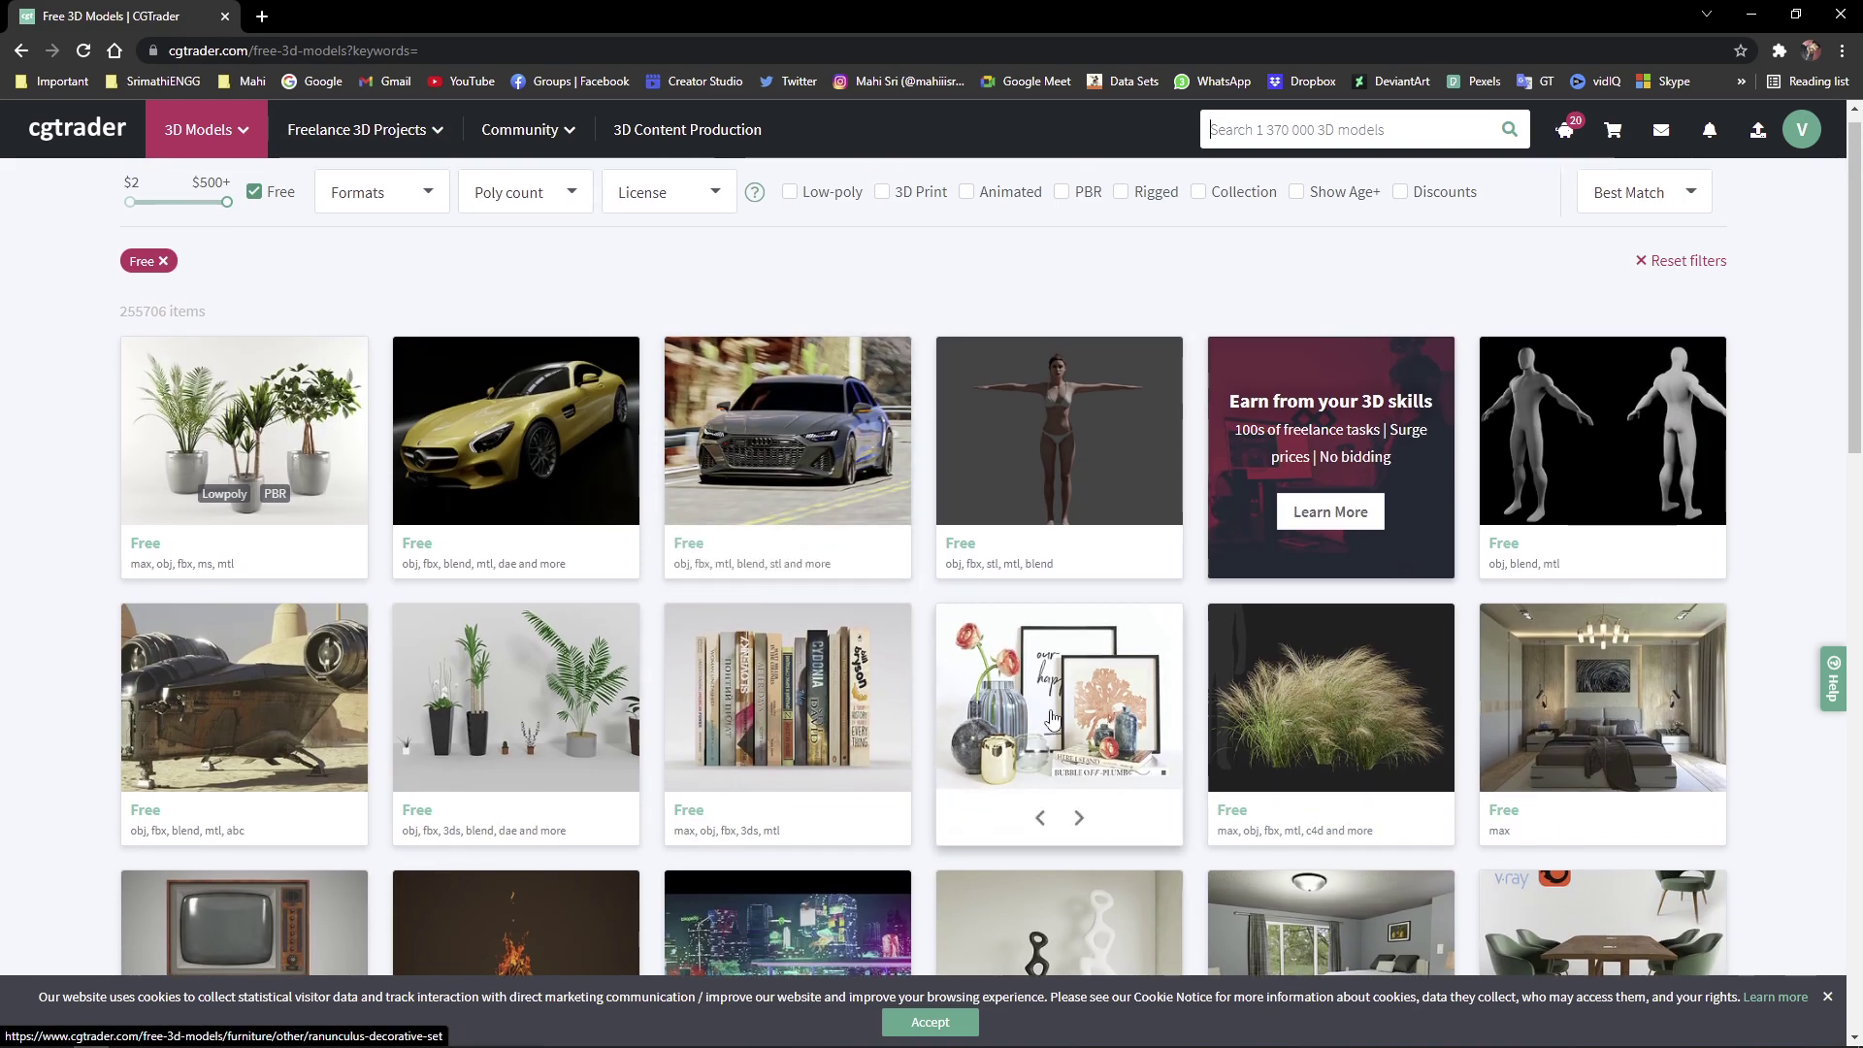
scroll(1051, 718, up, 1)
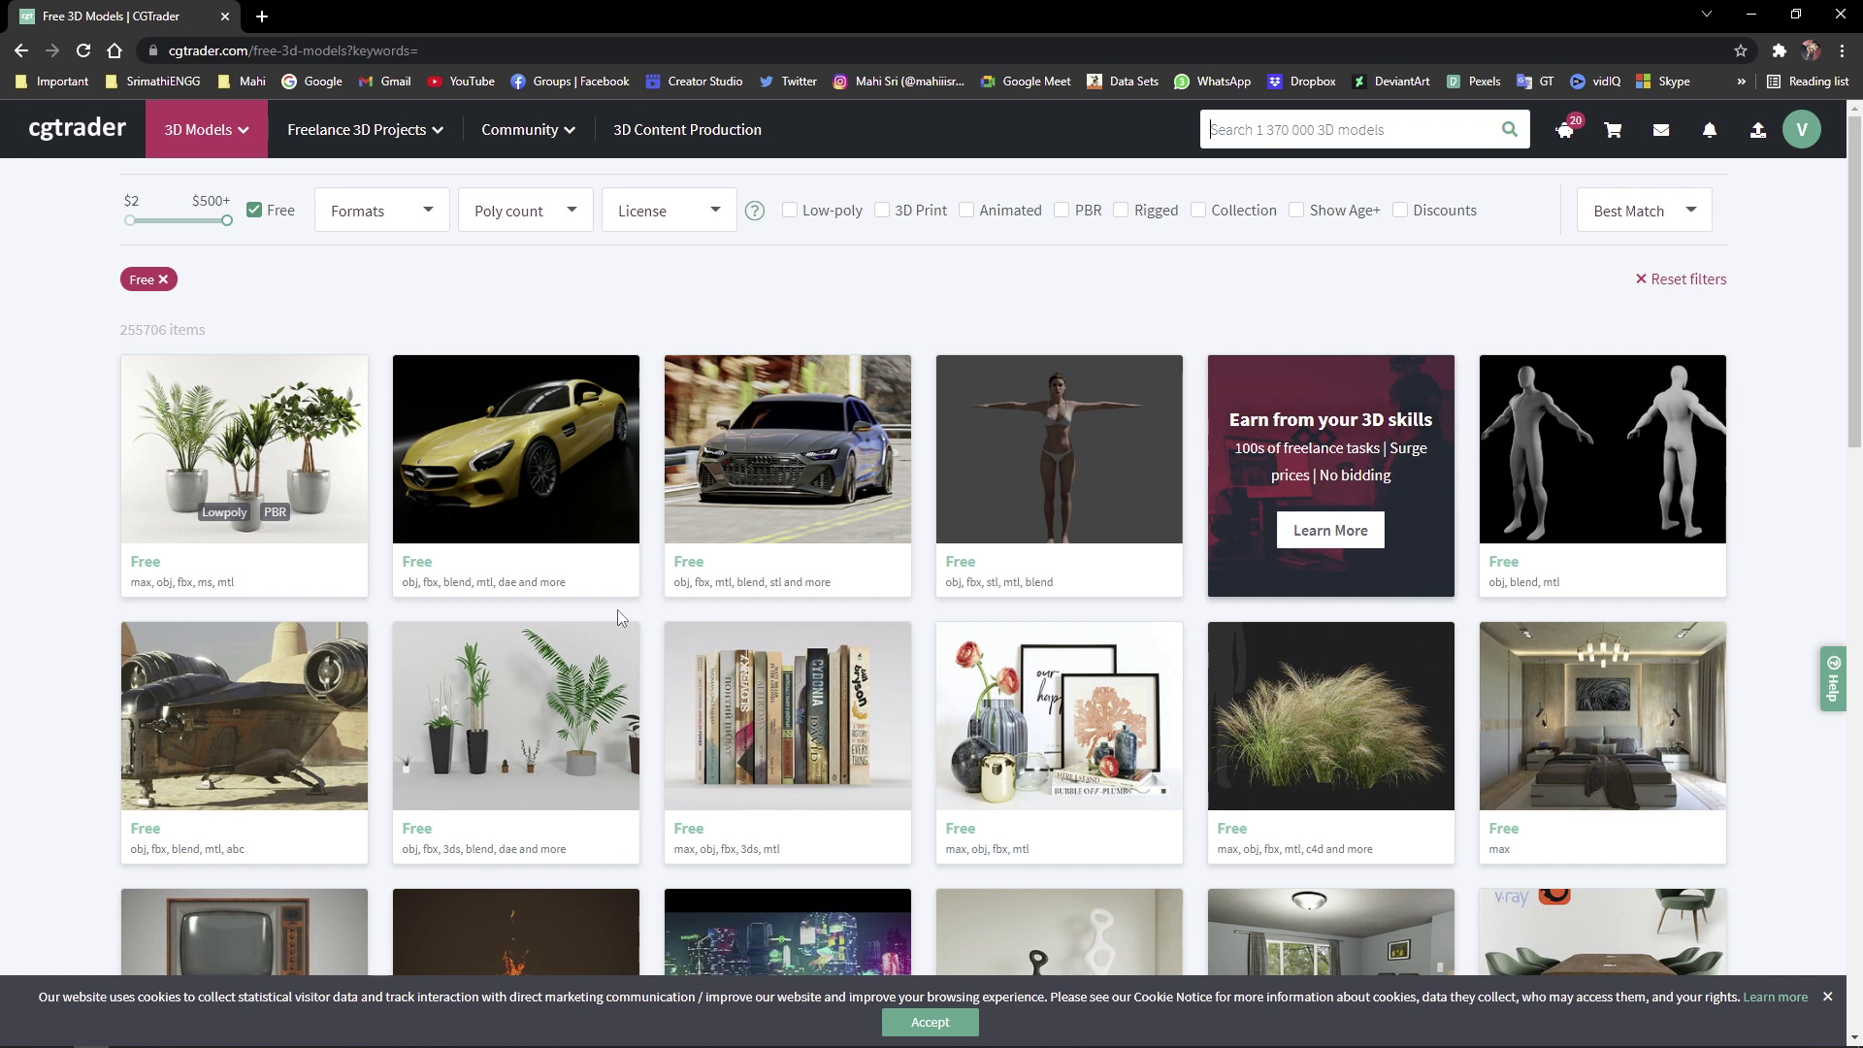
- Filter the free models to Autodesk 3ds Max (.max) format and browse the 33119 results
click(431, 217)
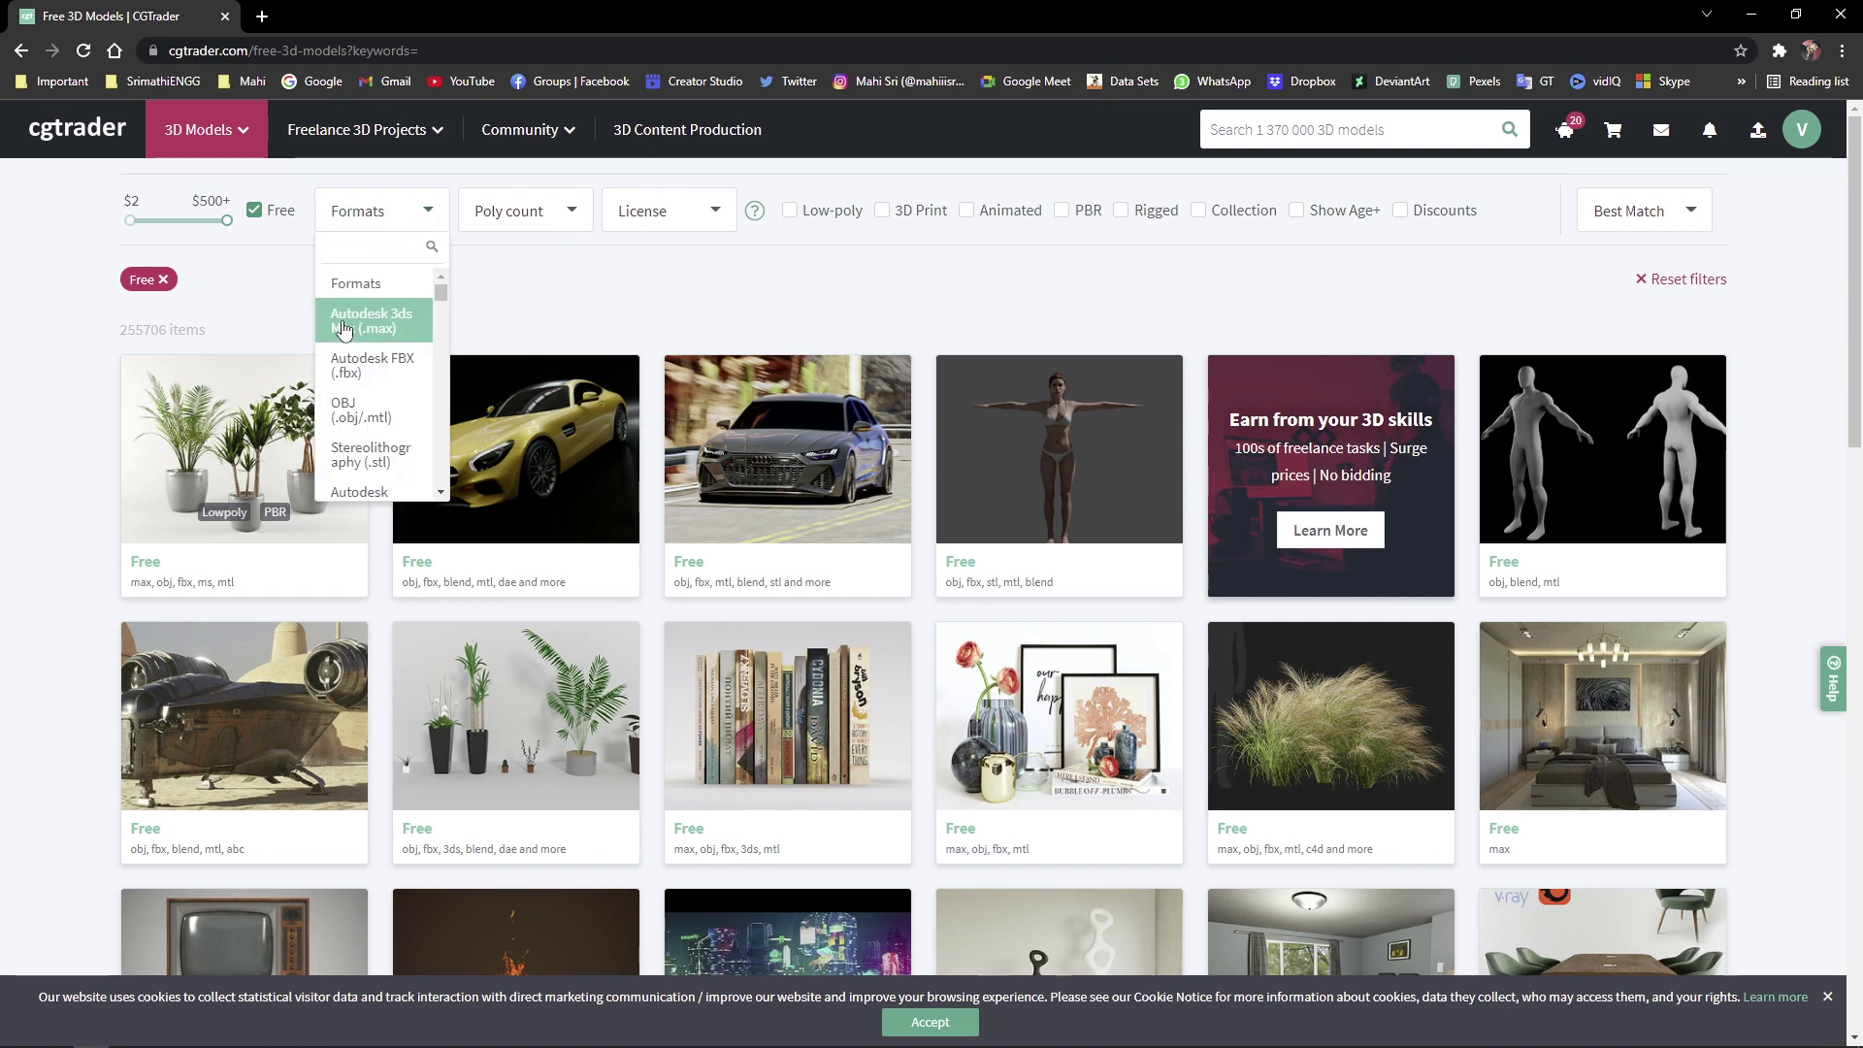
click(408, 326)
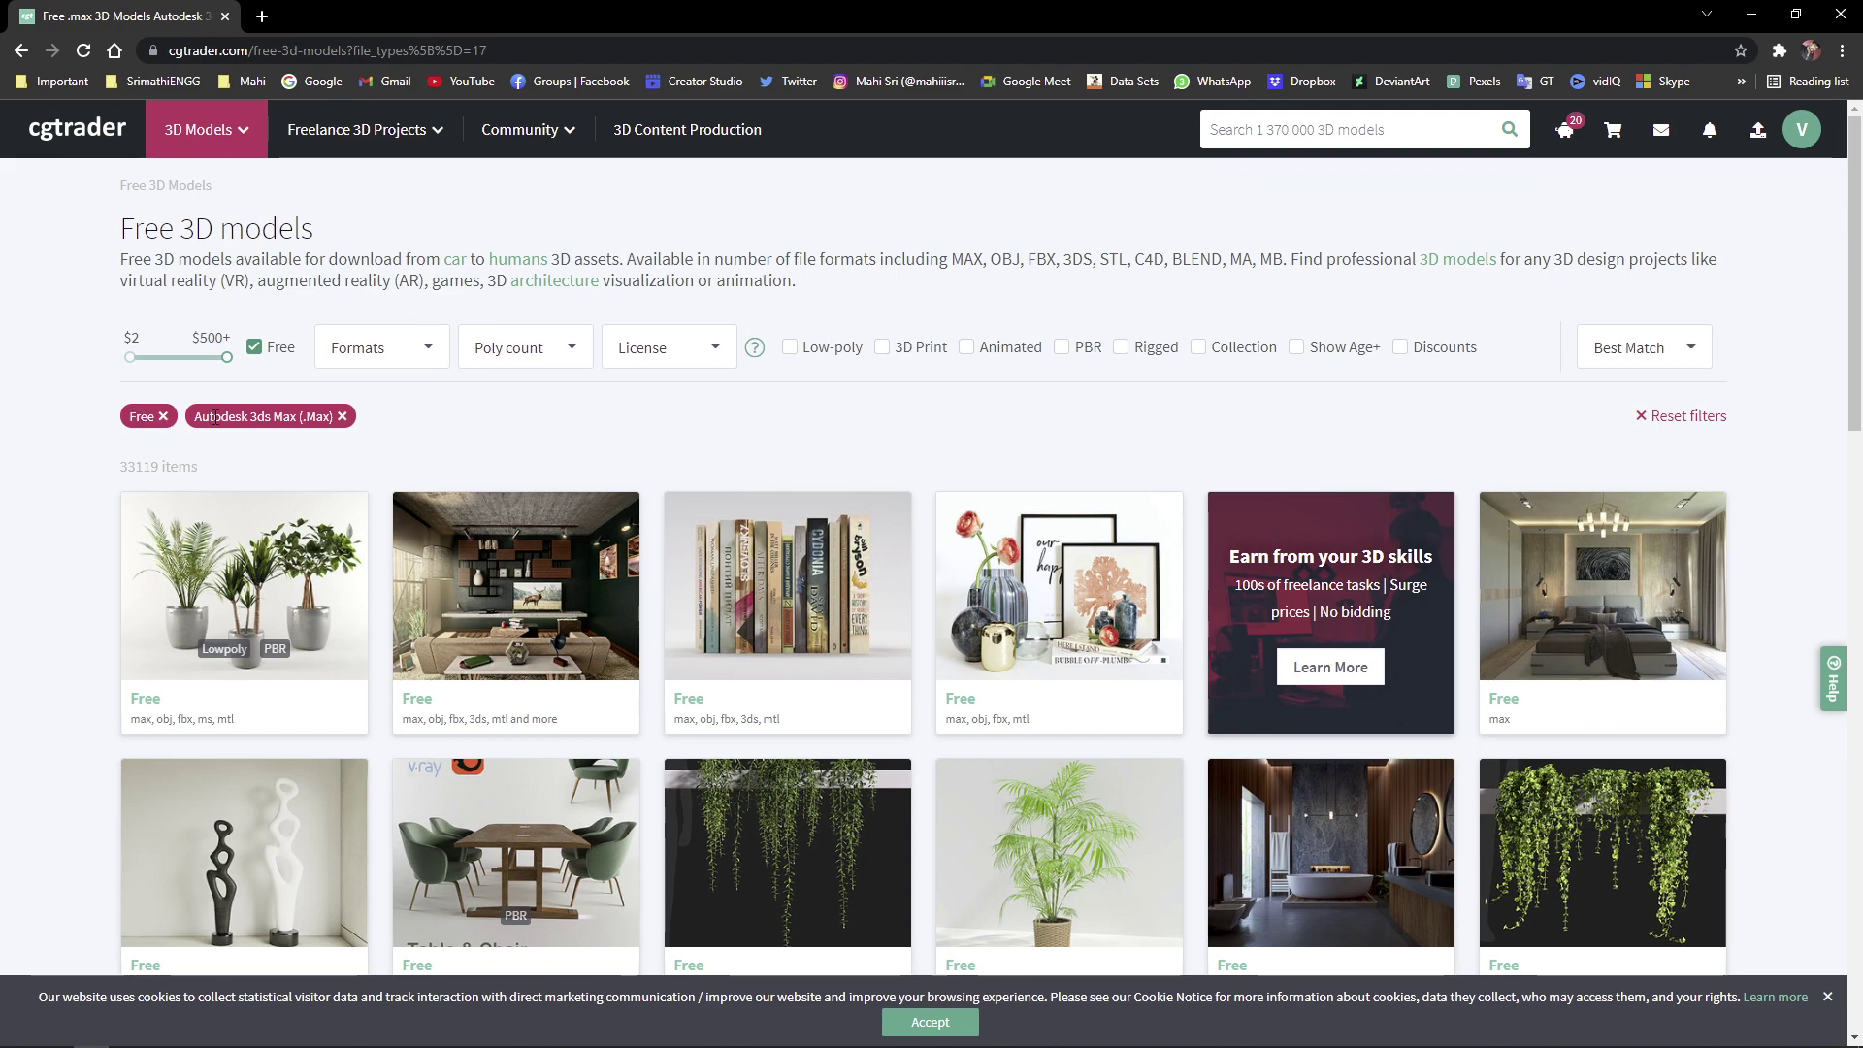
scroll(773, 572, down, 7)
scroll(774, 582, down, 8)
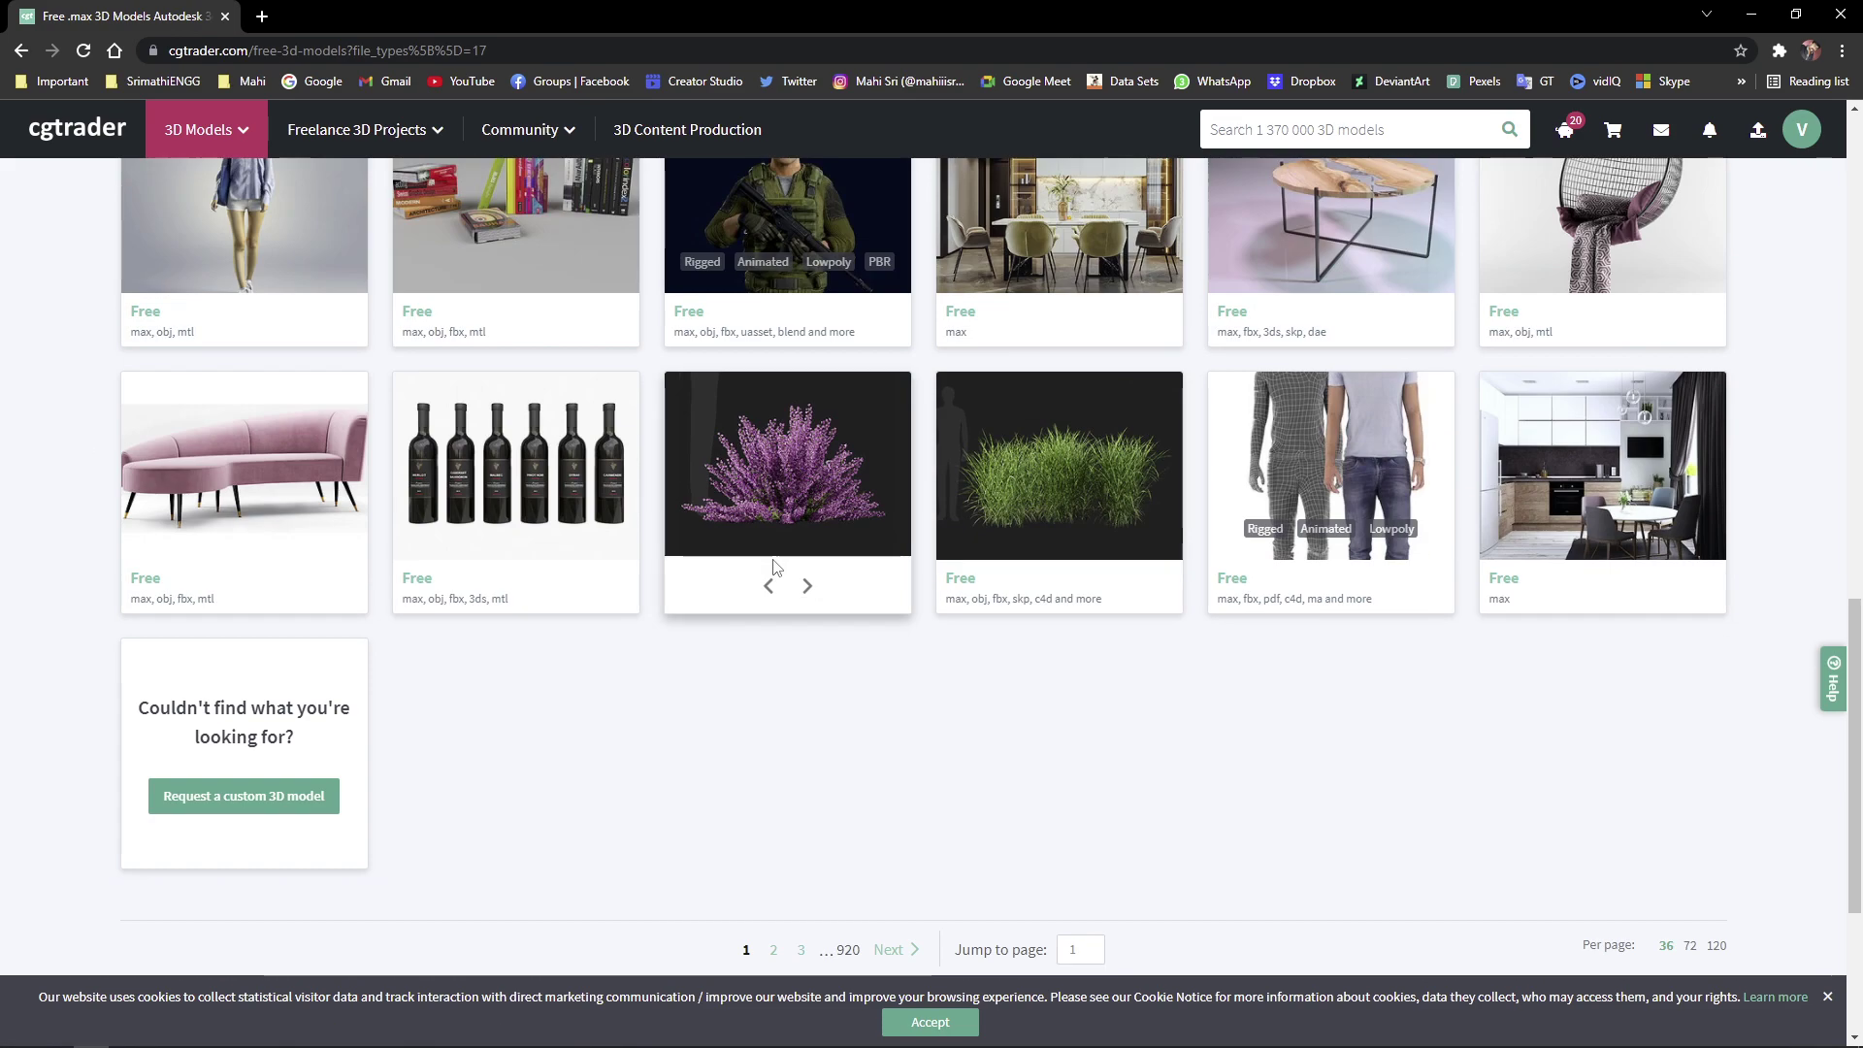
scroll(854, 835, down, 3)
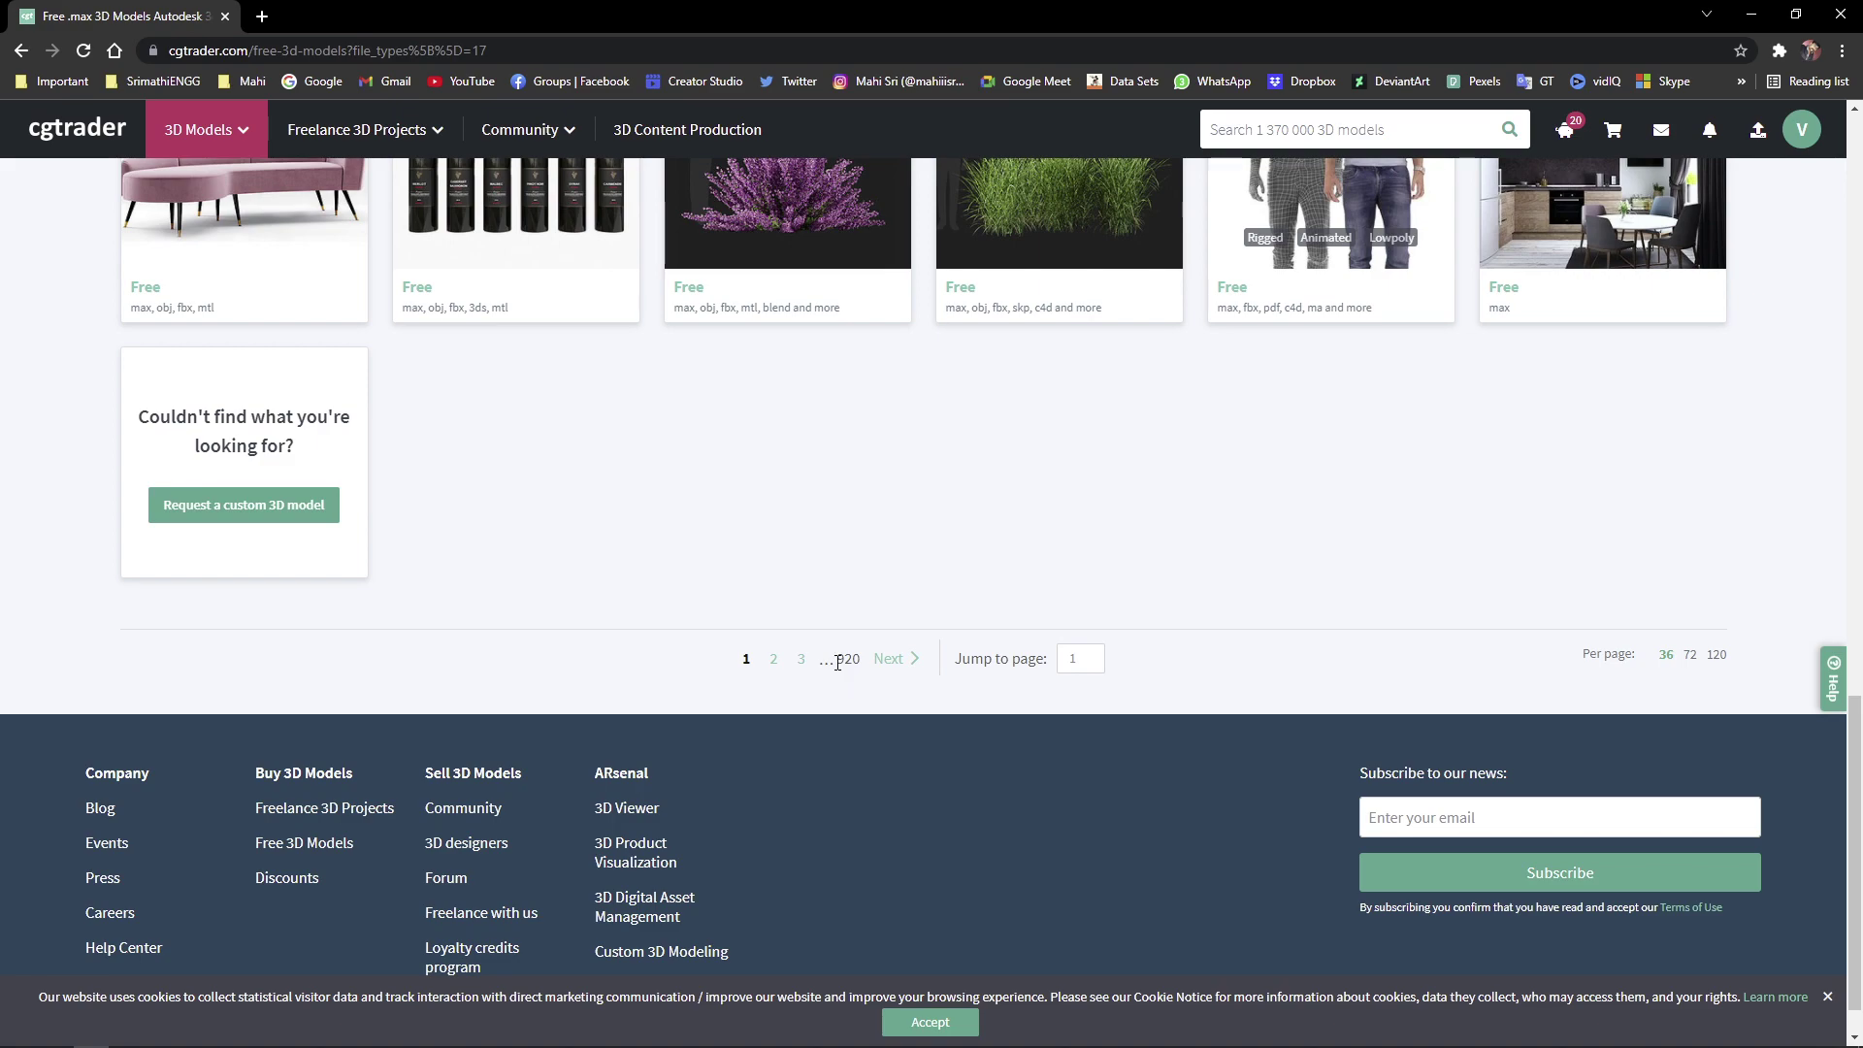
scroll(854, 658, up, 7)
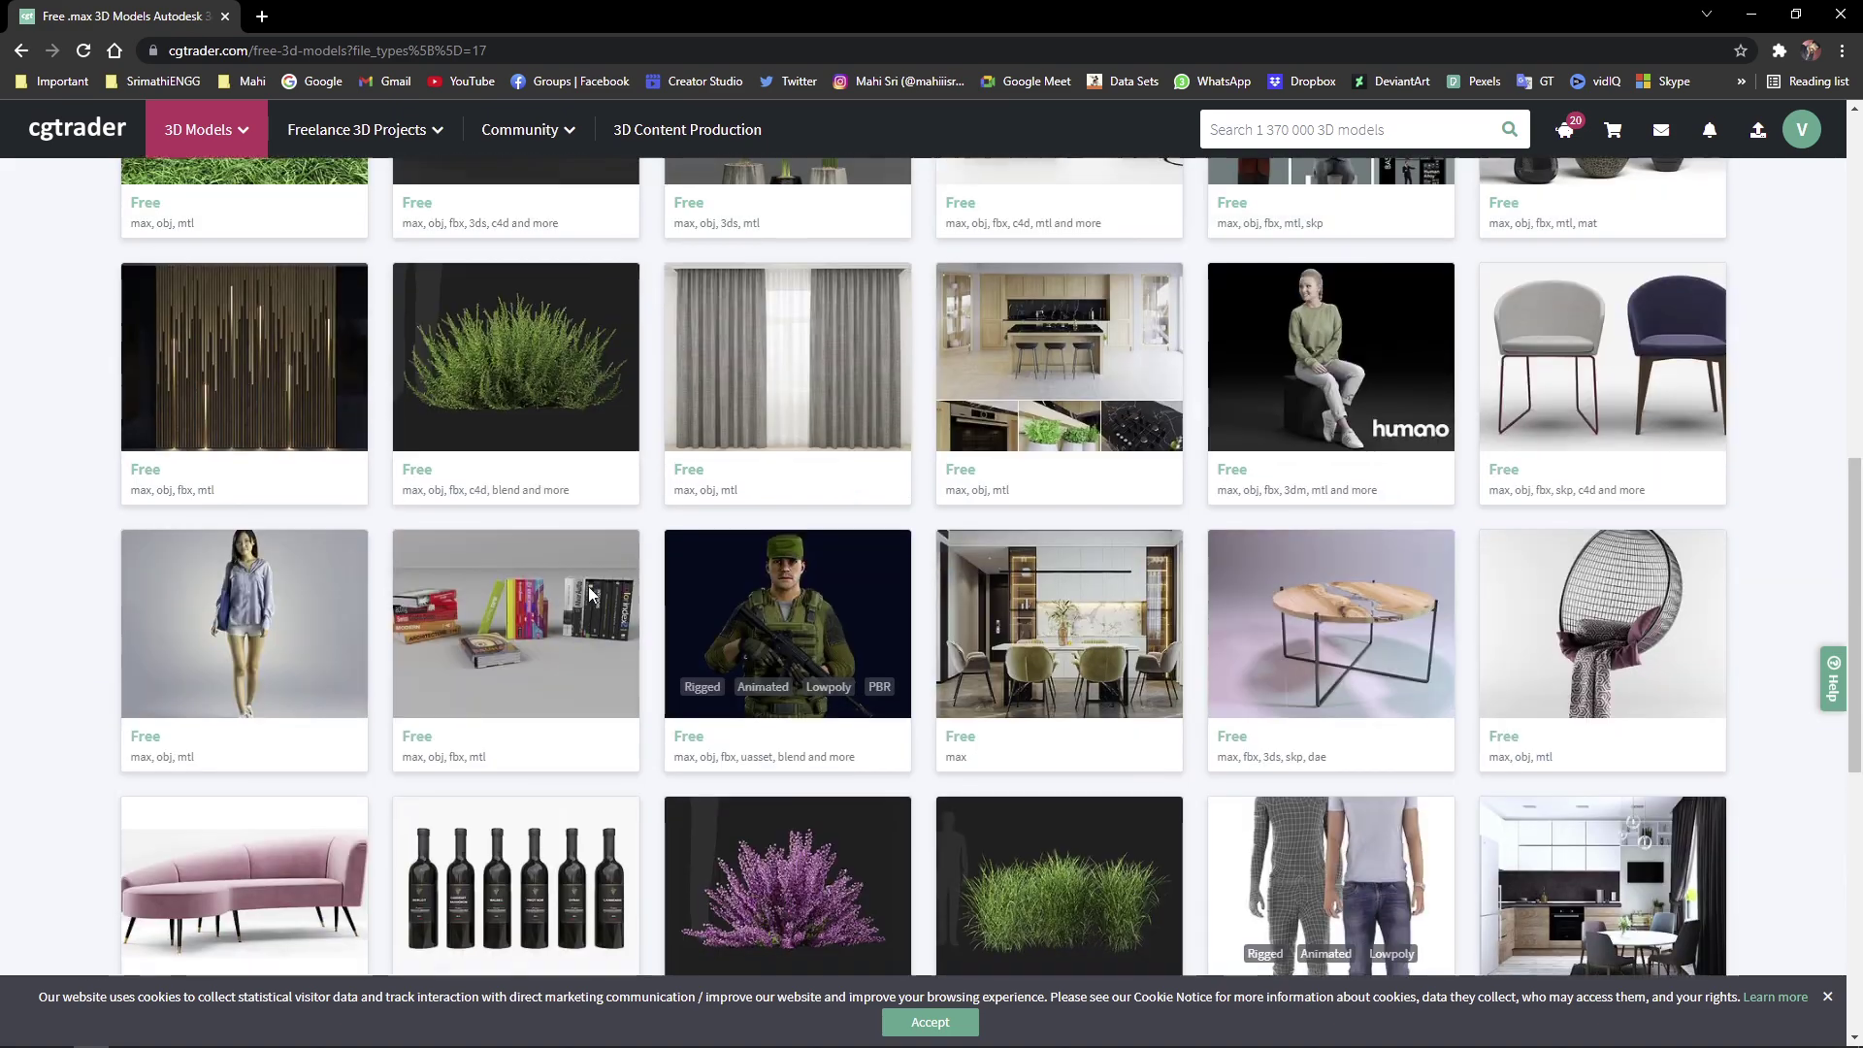
scroll(501, 580, up, 6)
scroll(515, 680, down, 6)
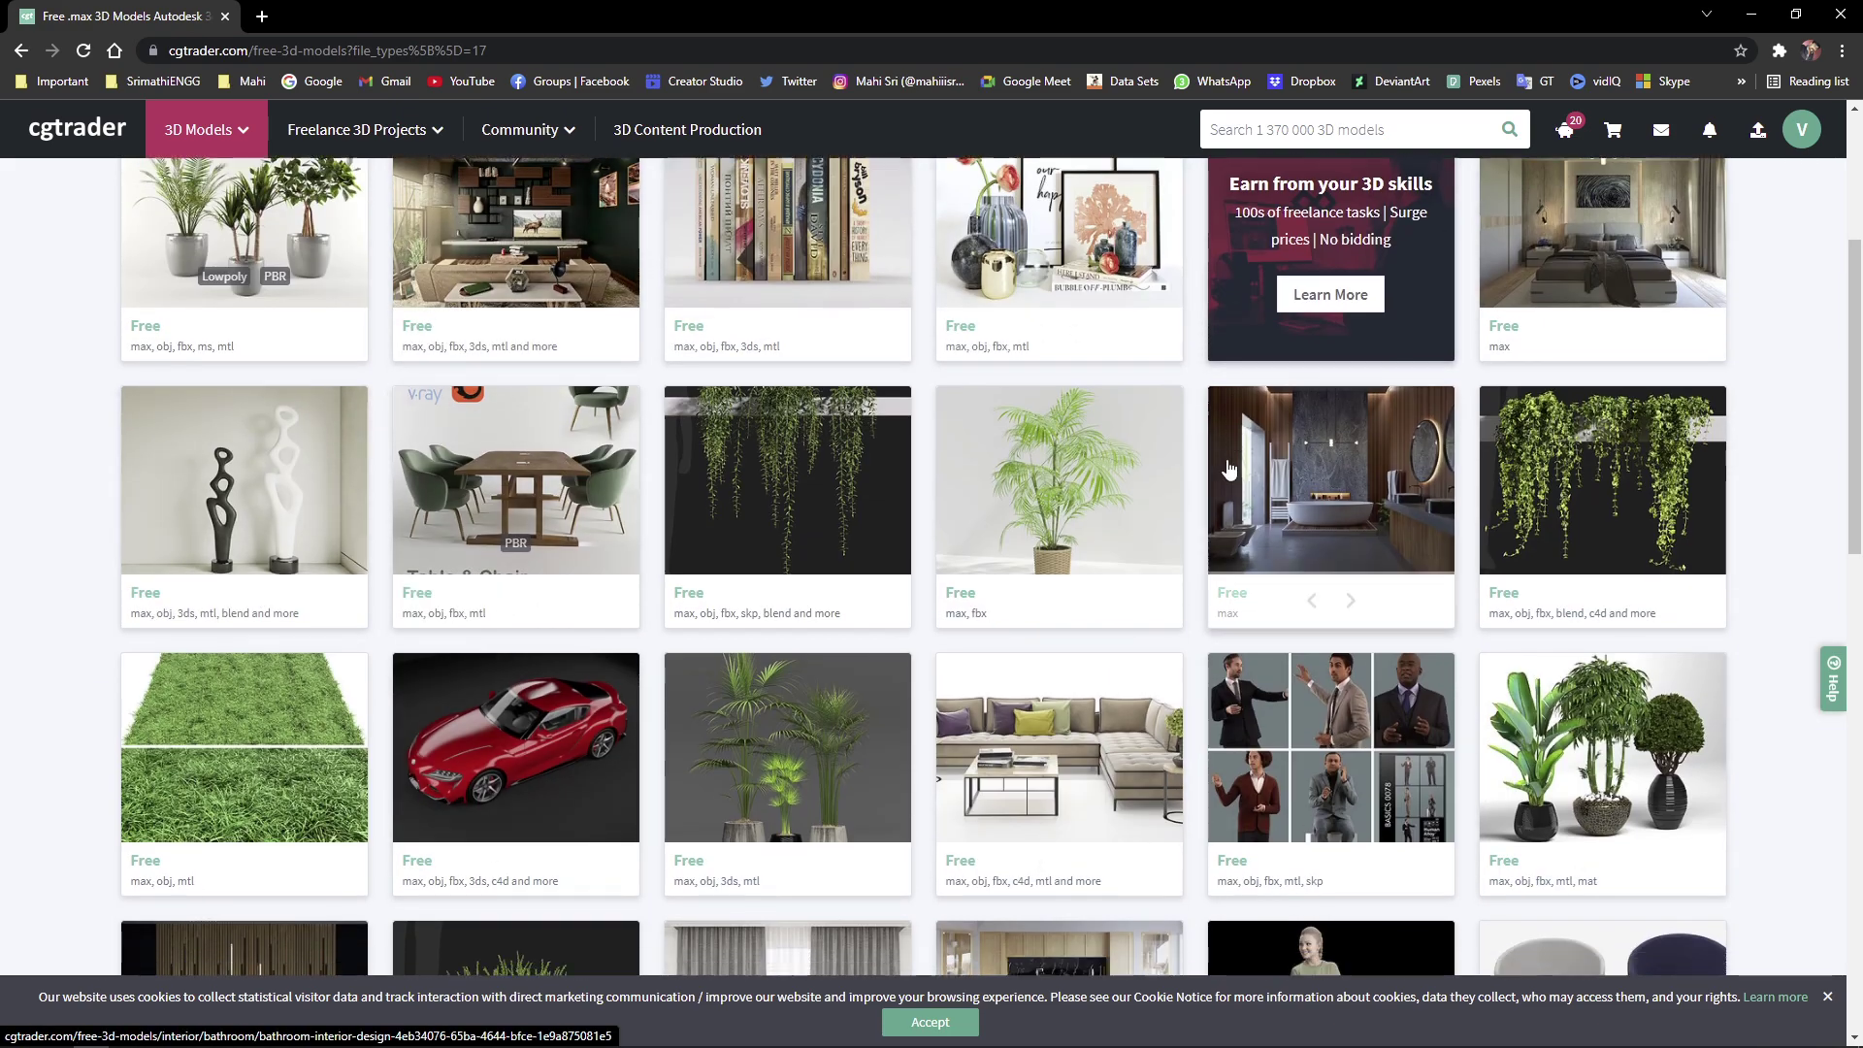
scroll(782, 474, up, 3)
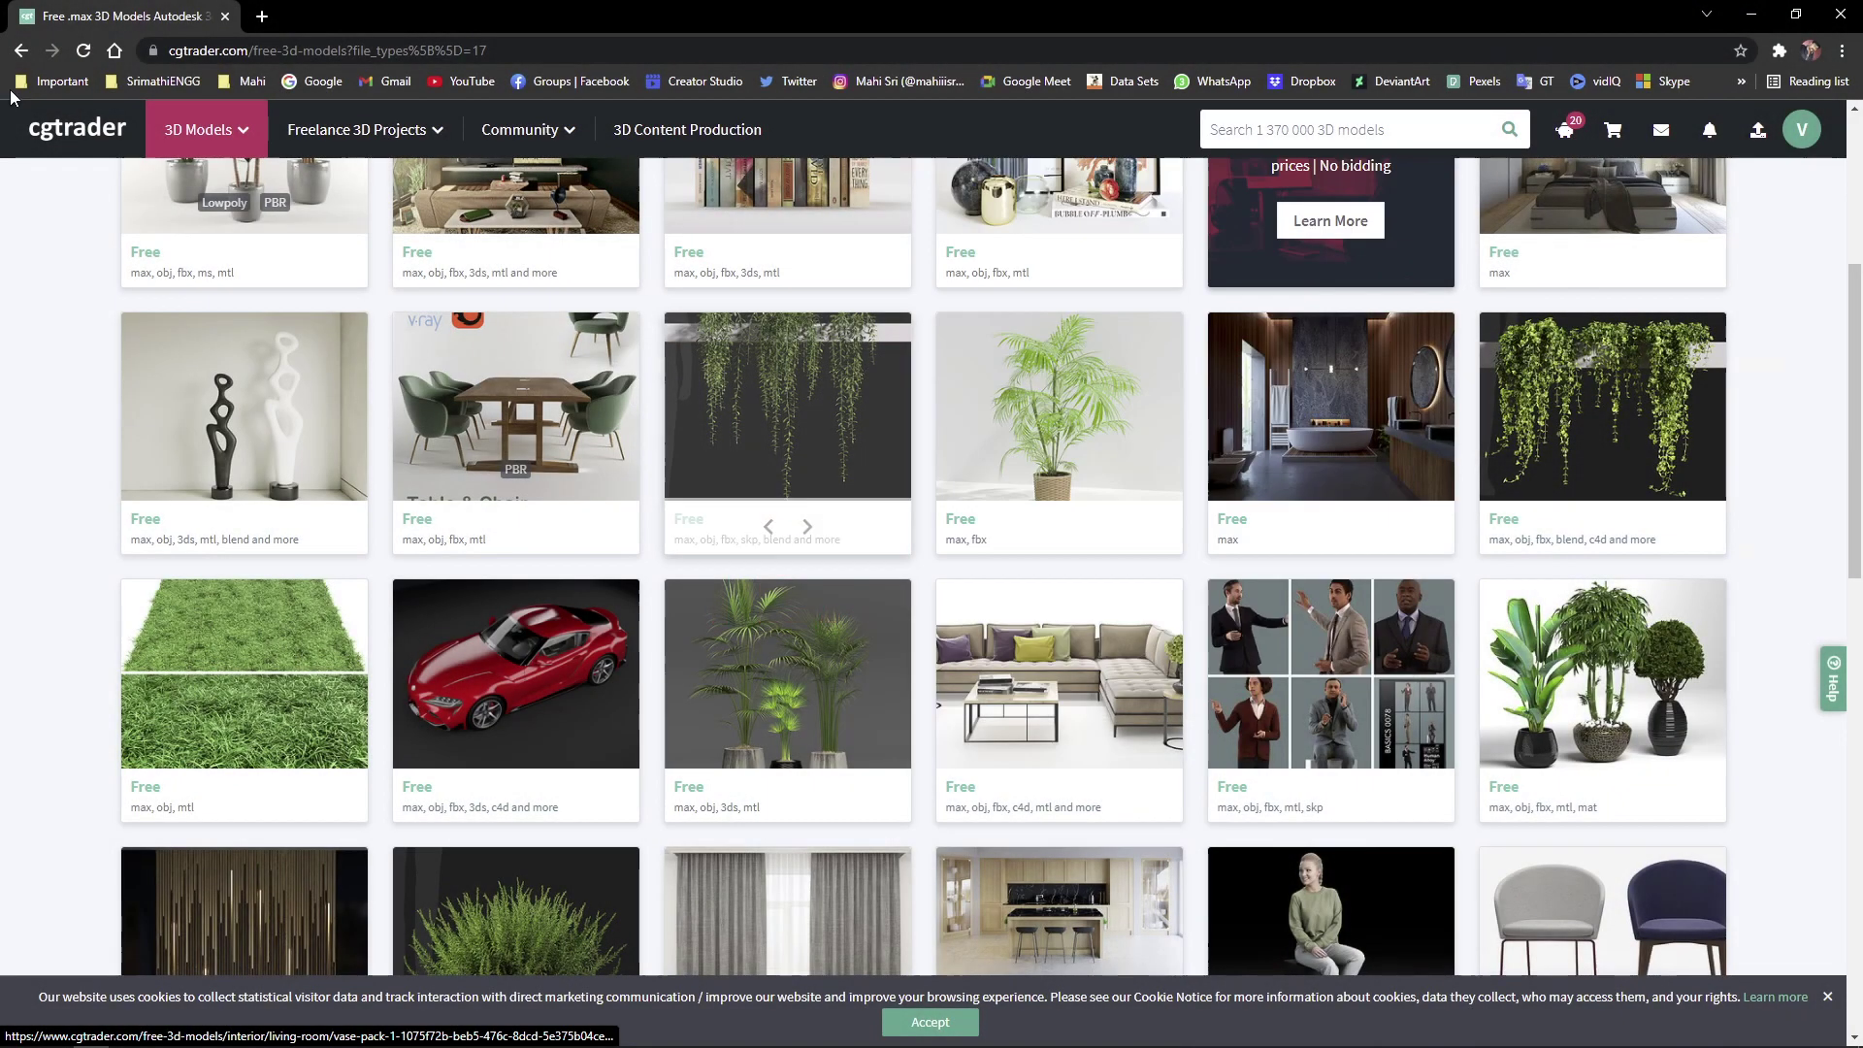
- Search Google for texture sites and open the textures.com website
click(312, 82)
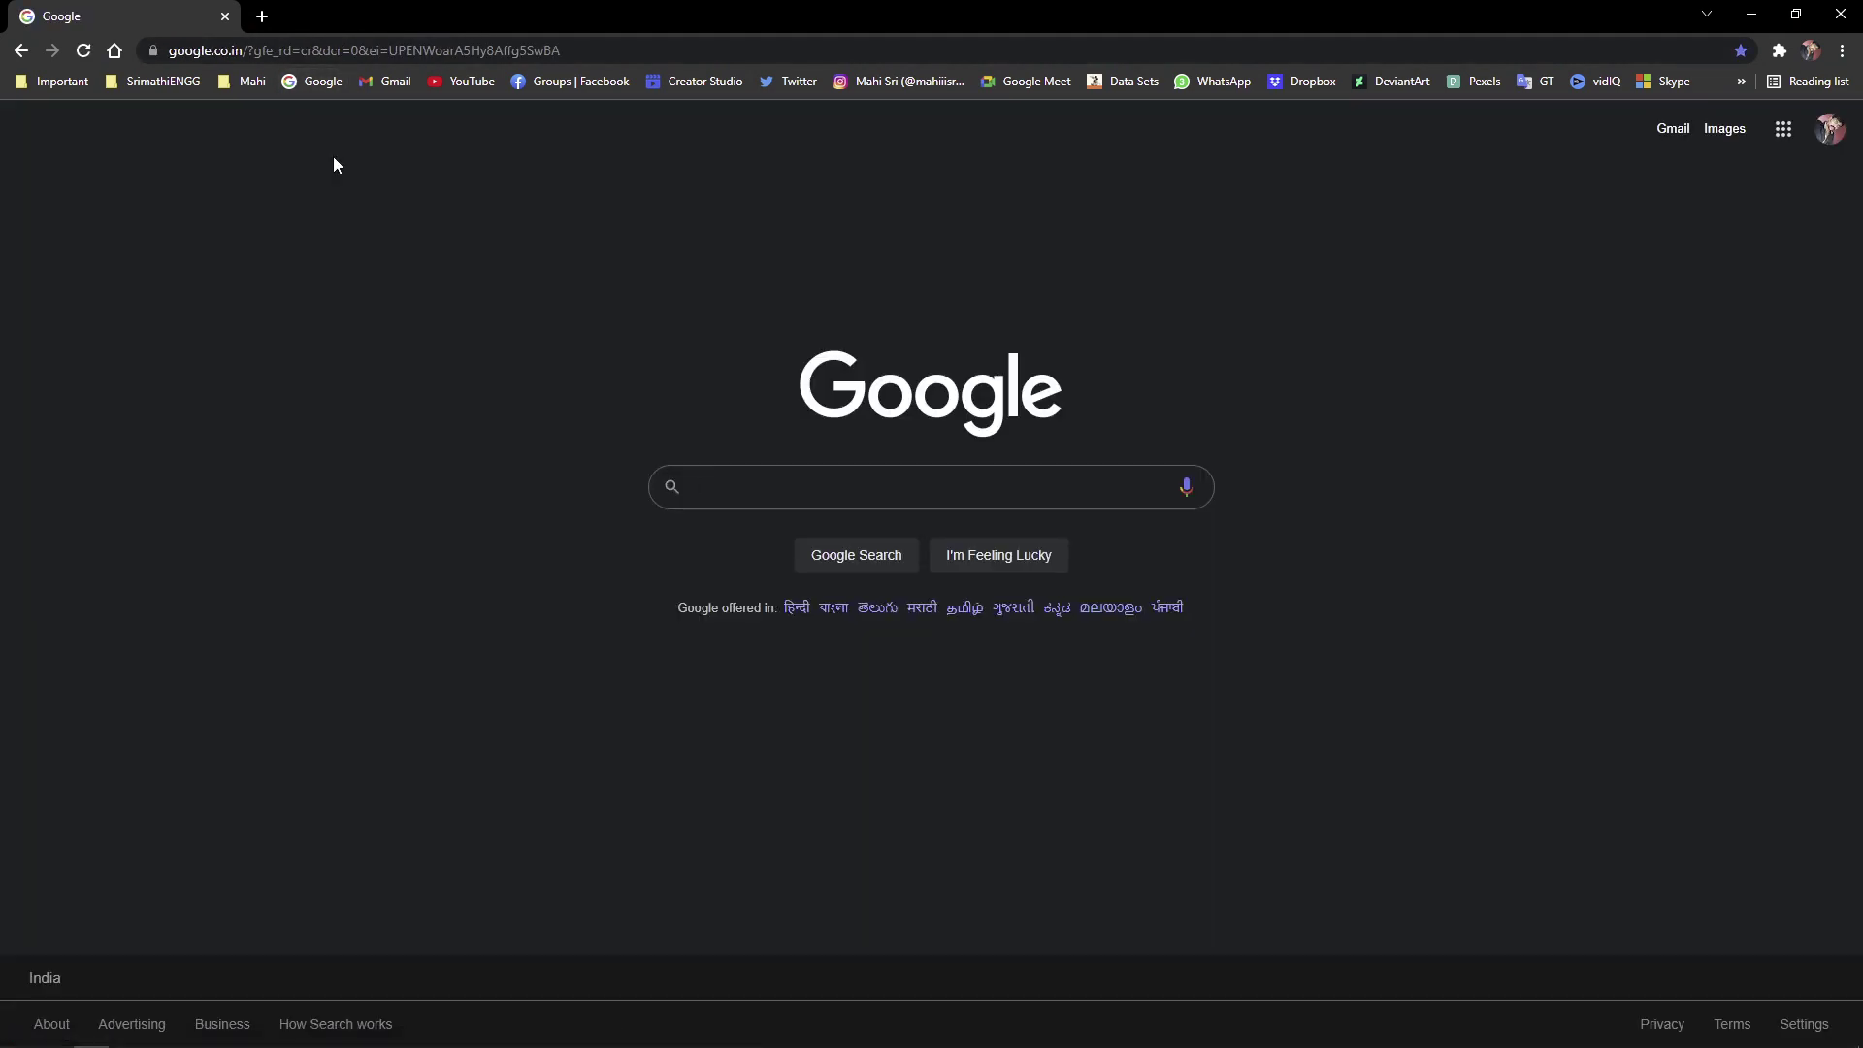
text(textures)
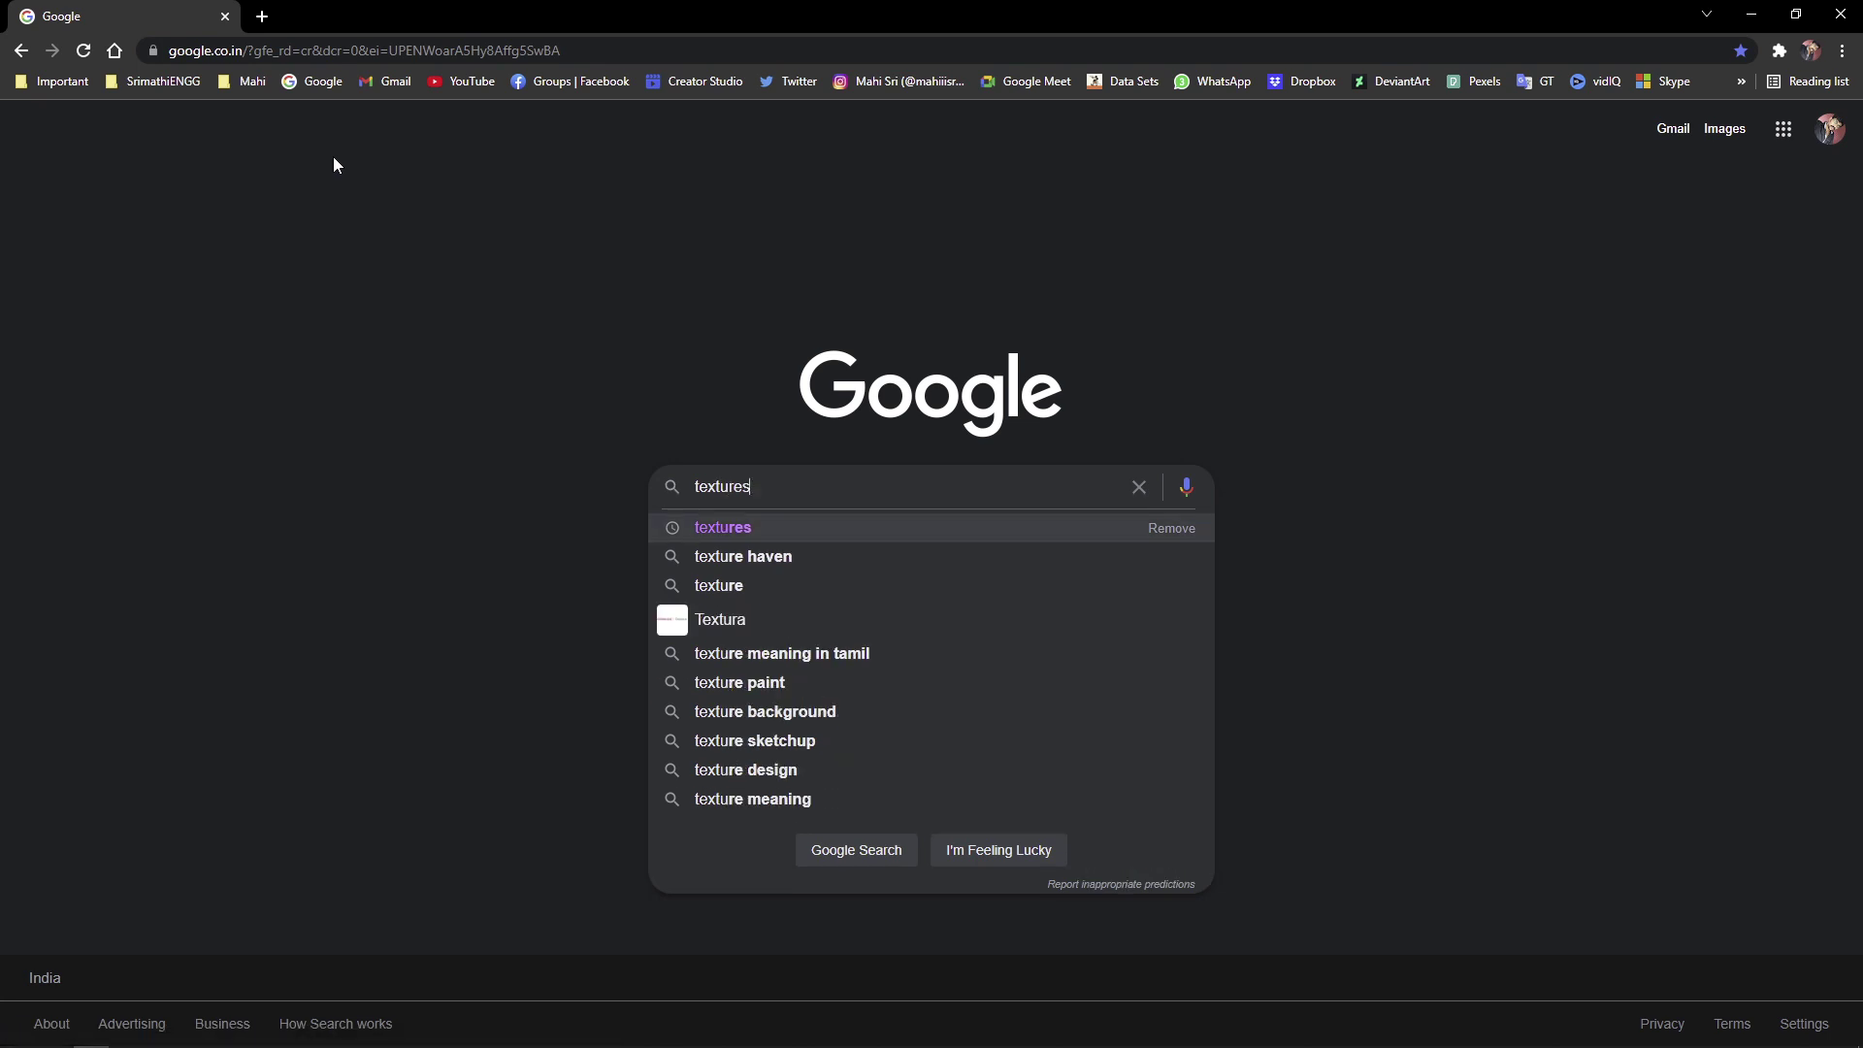
key(Return)
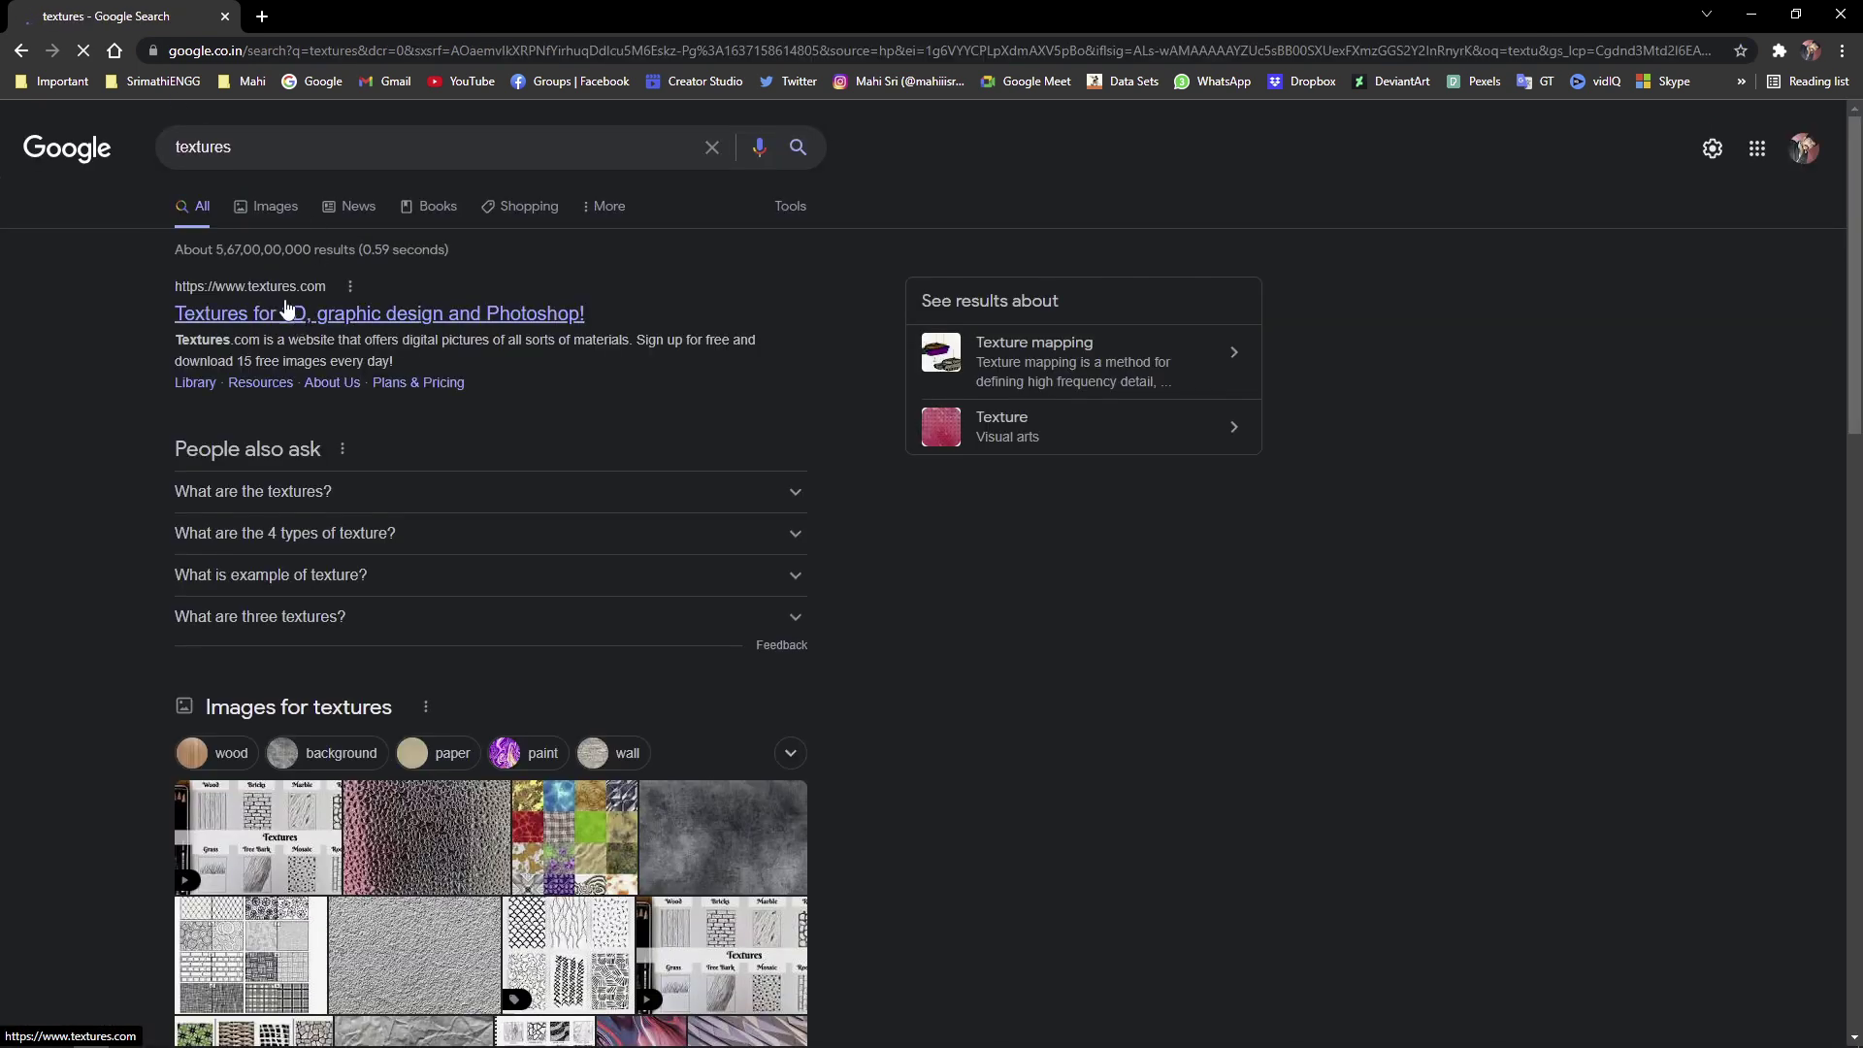
click(301, 318)
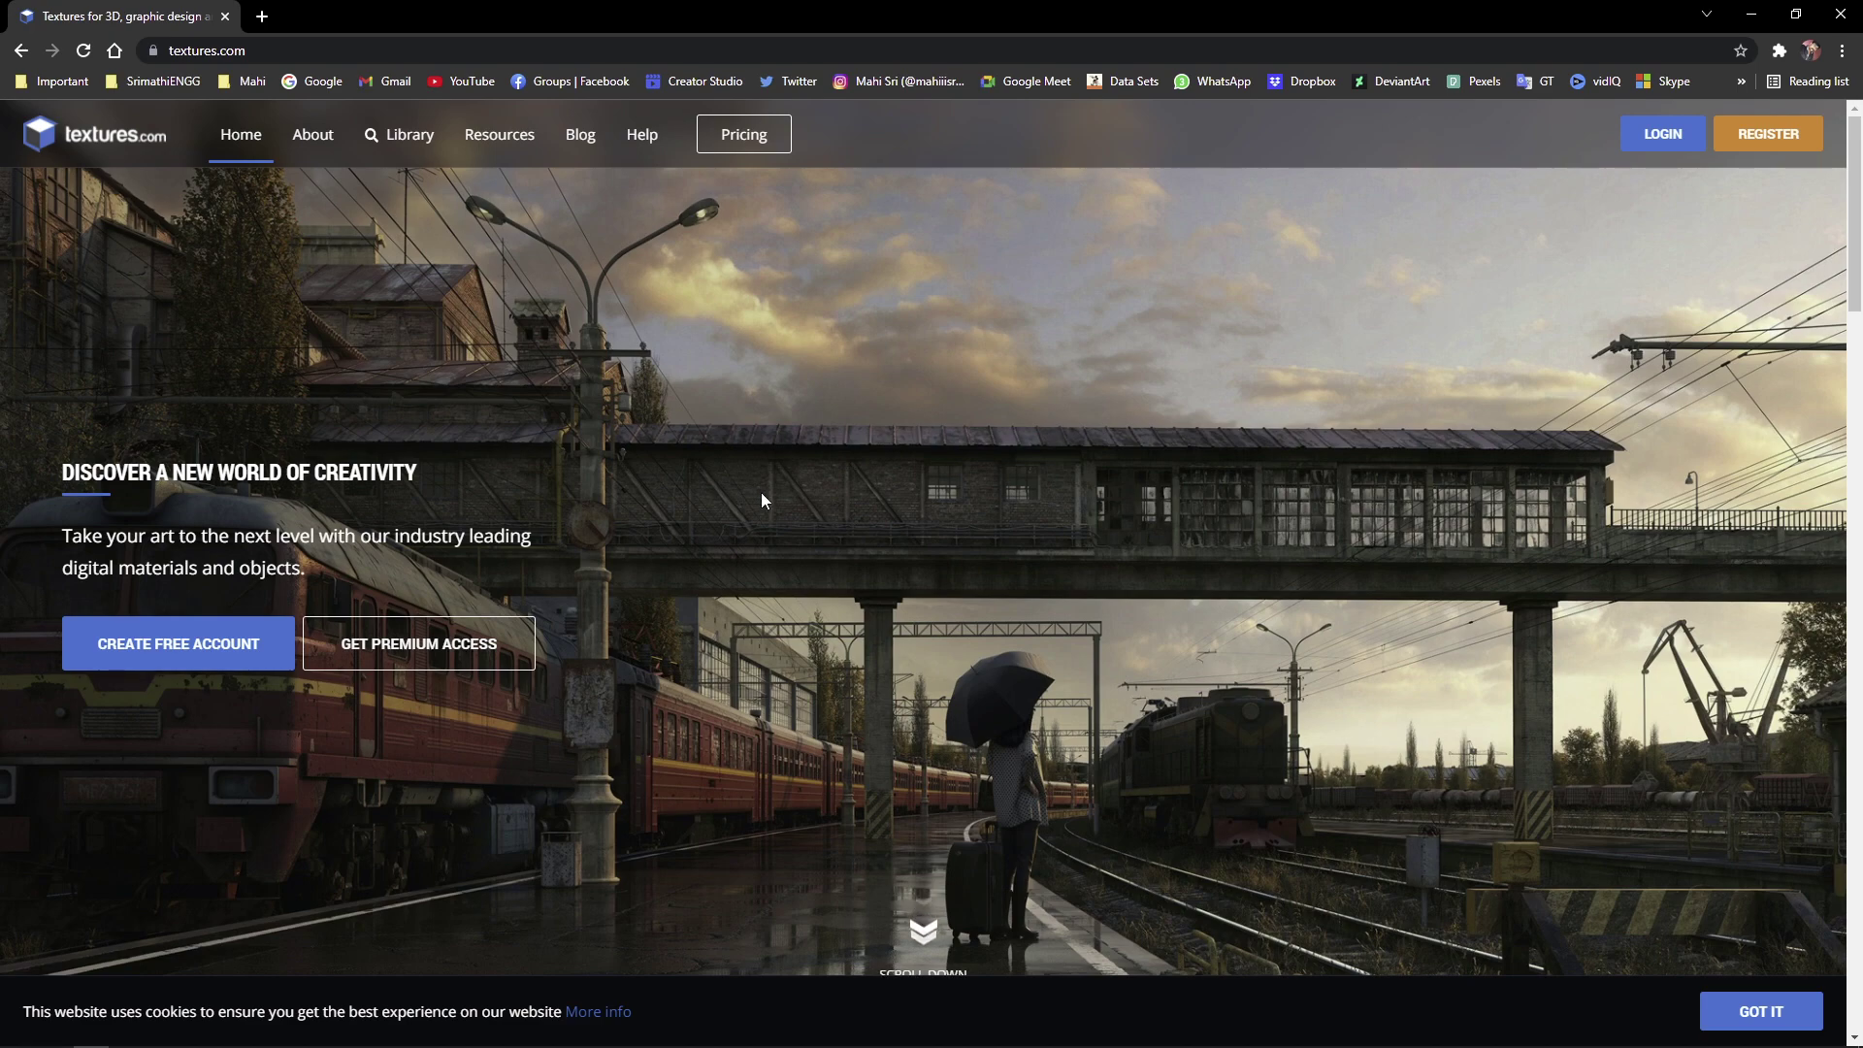
scroll(761, 495, down, 5)
scroll(761, 494, down, 8)
scroll(755, 492, up, 9)
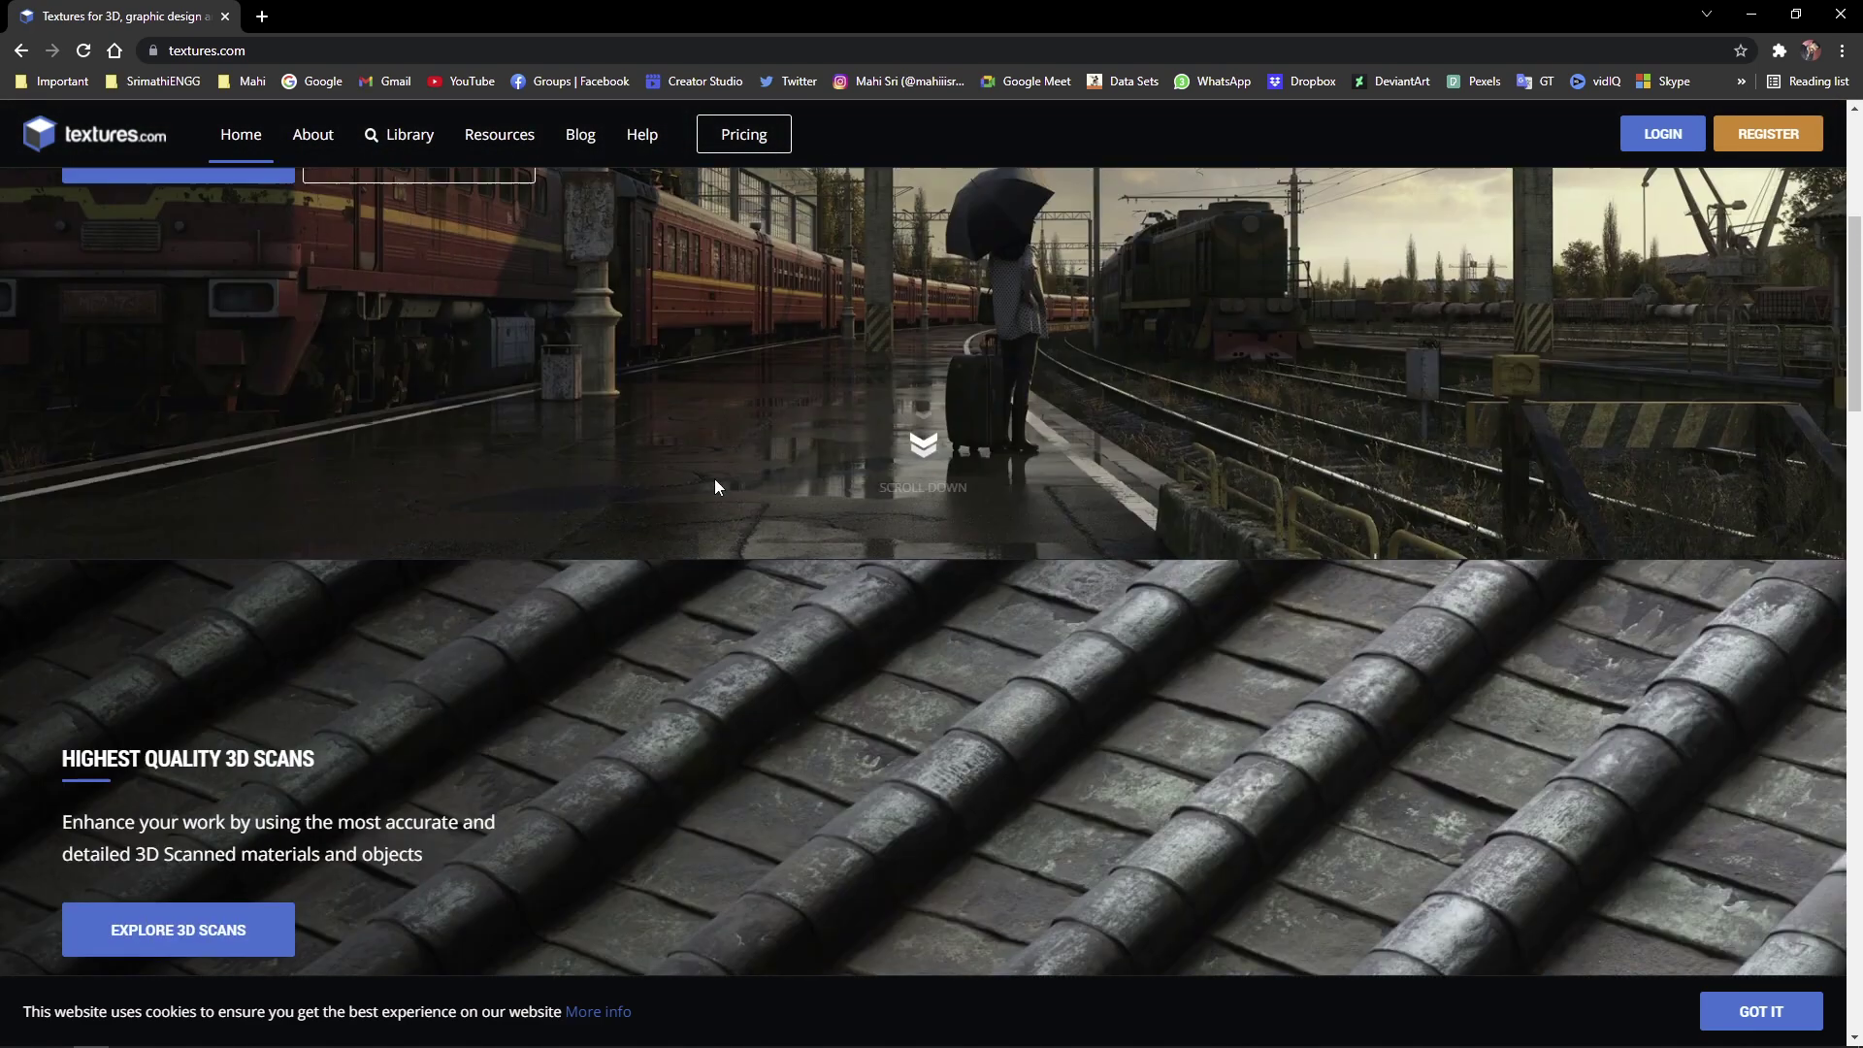
- Open the textures.com library's latest content and scroll through it
click(409, 136)
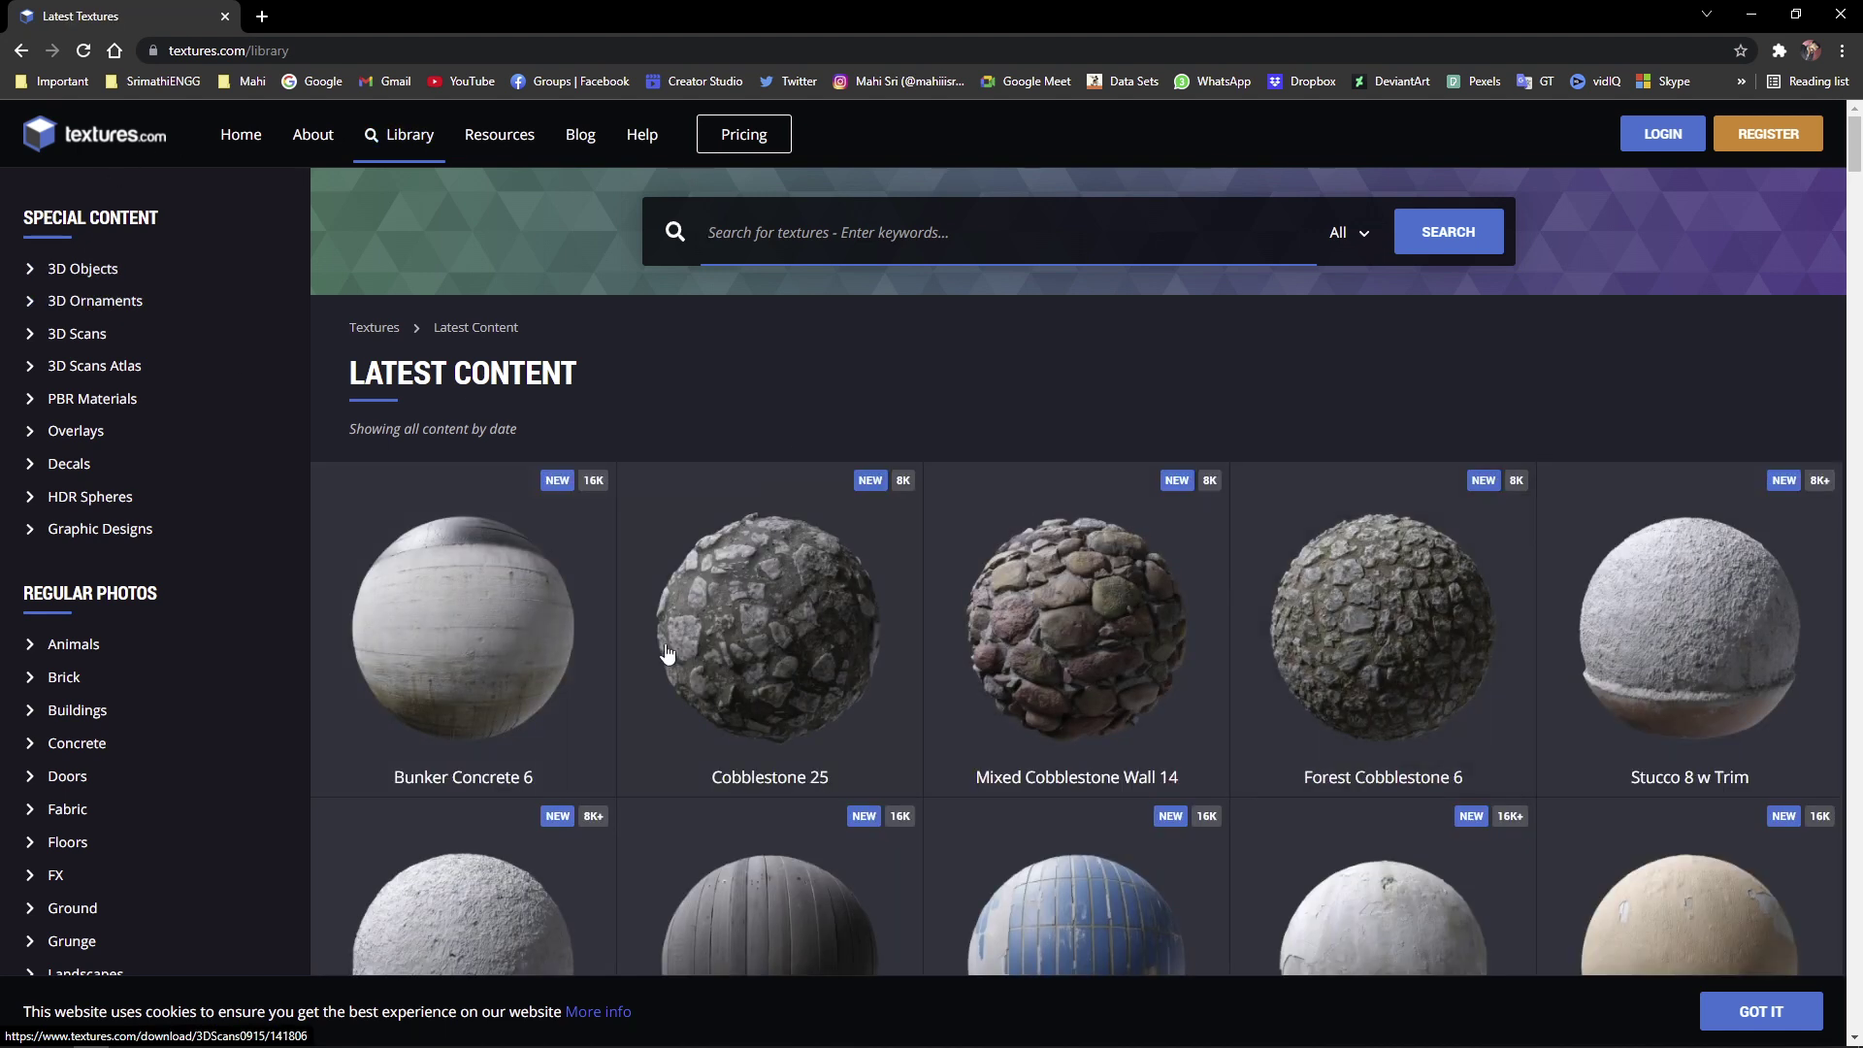
scroll(958, 637, down, 4)
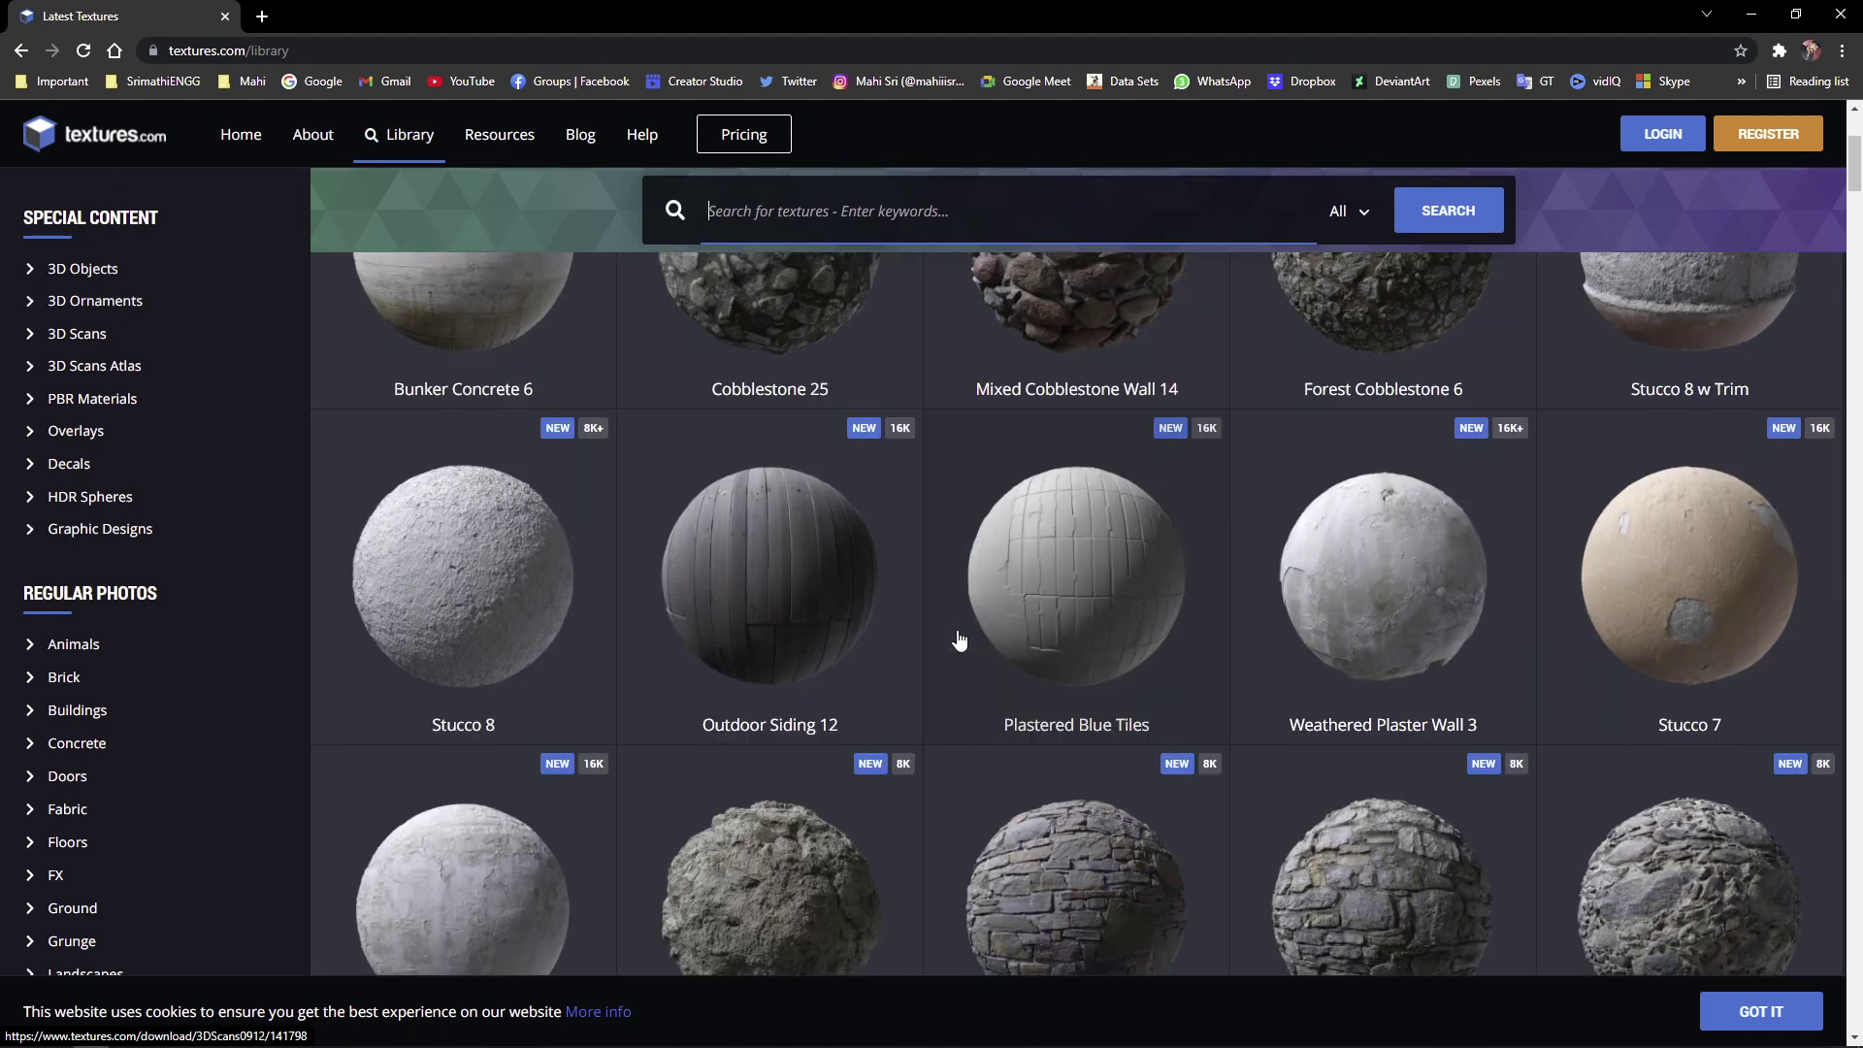
scroll(883, 788, down, 2)
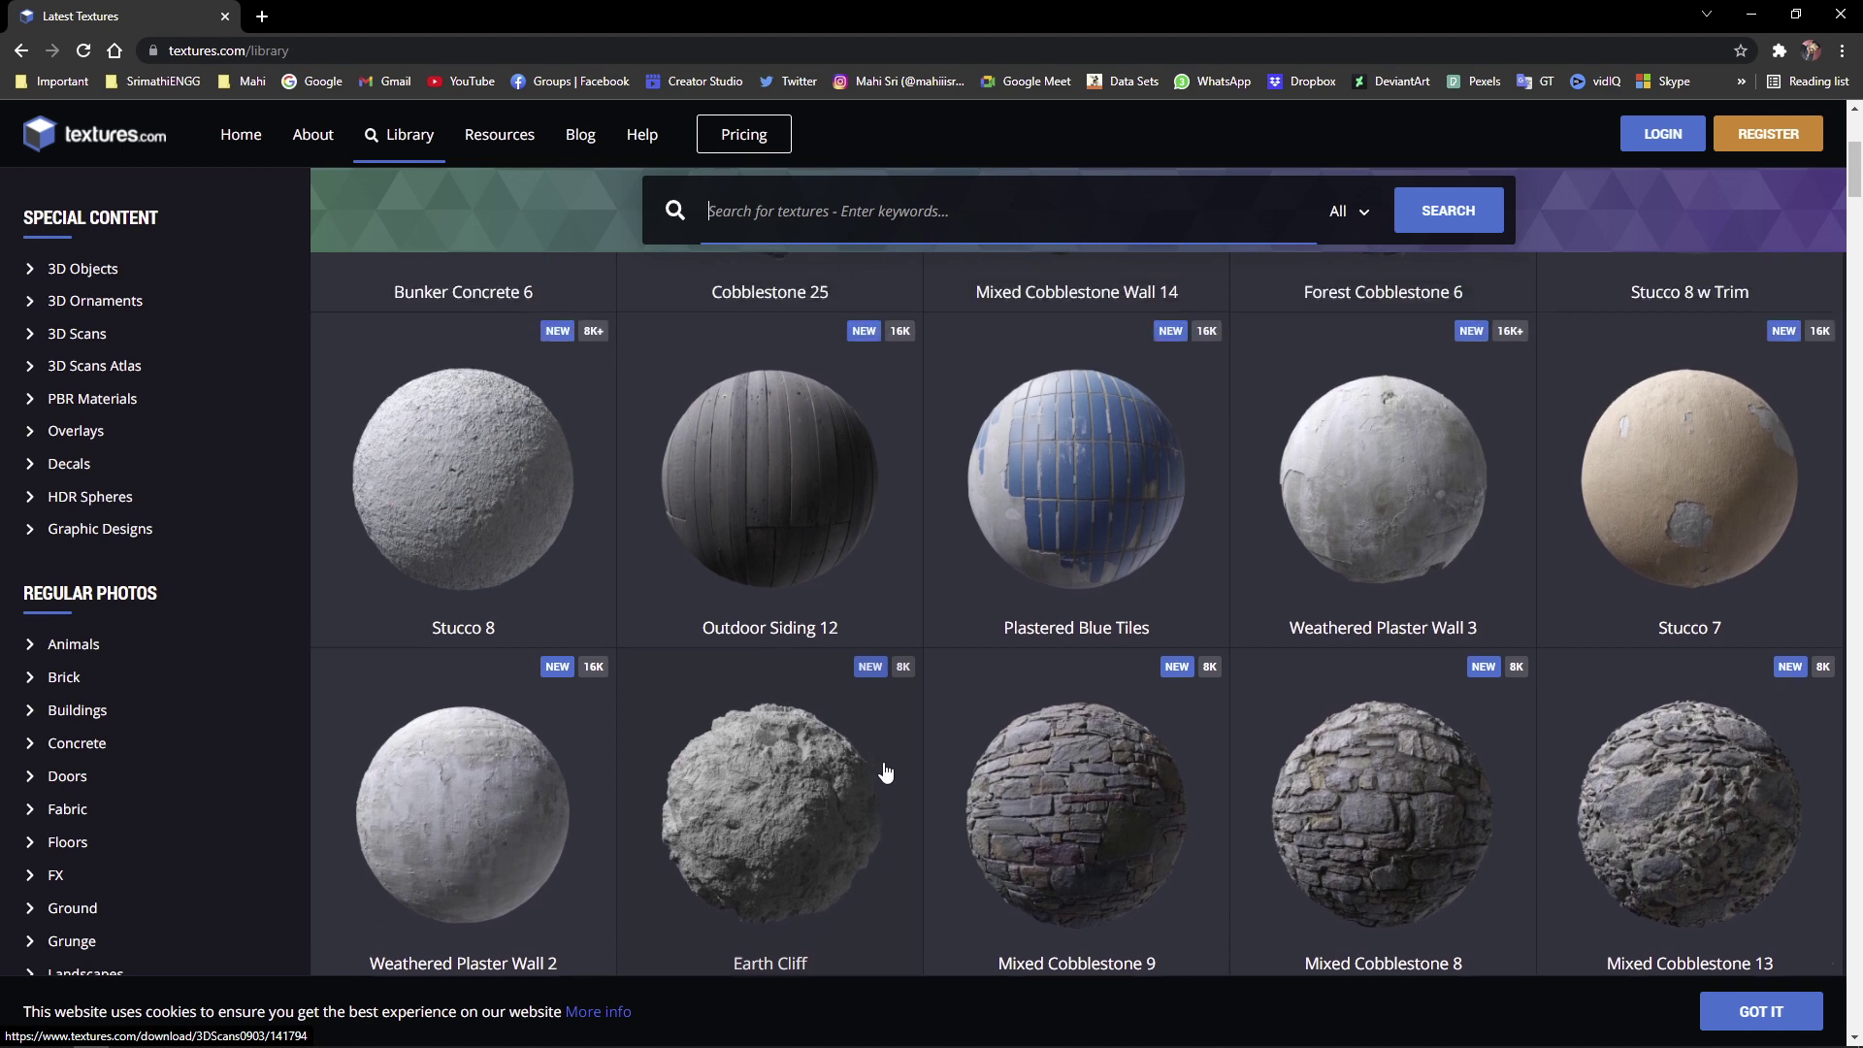
scroll(885, 766, down, 5)
scroll(94, 745, down, 6)
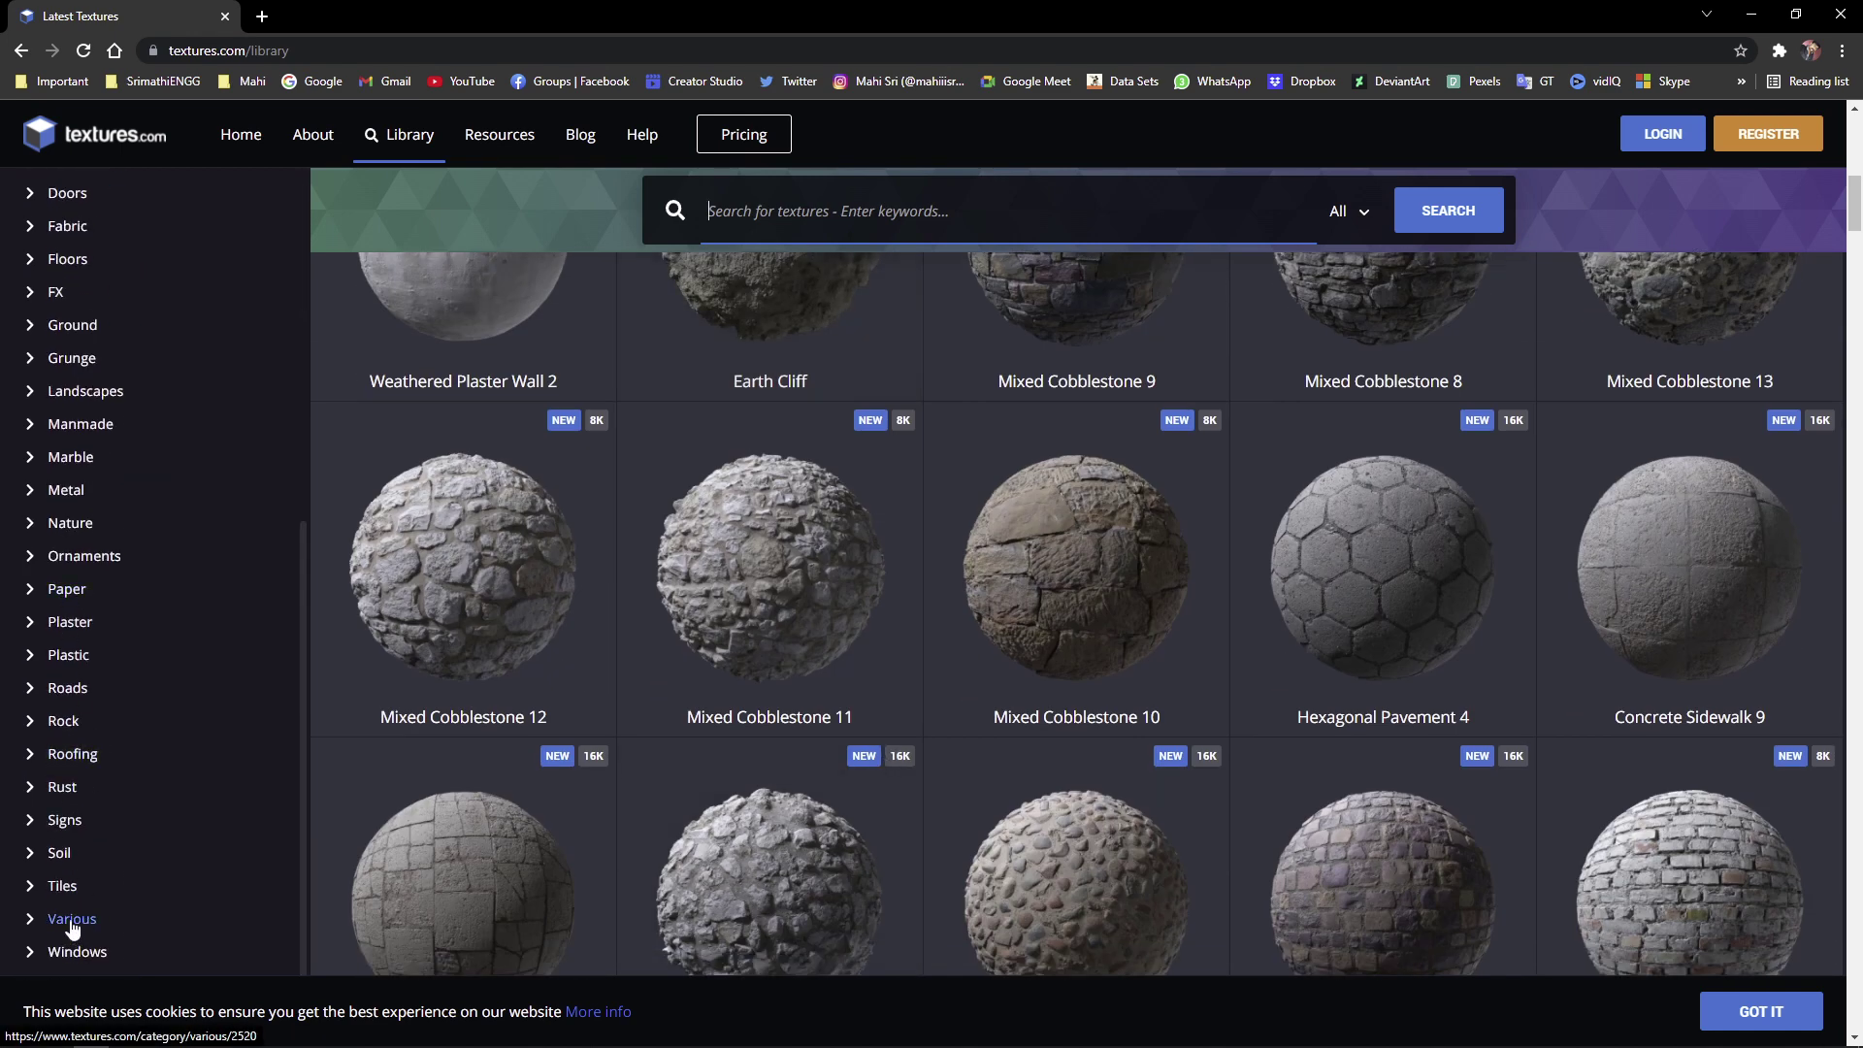
scroll(78, 669, up, 6)
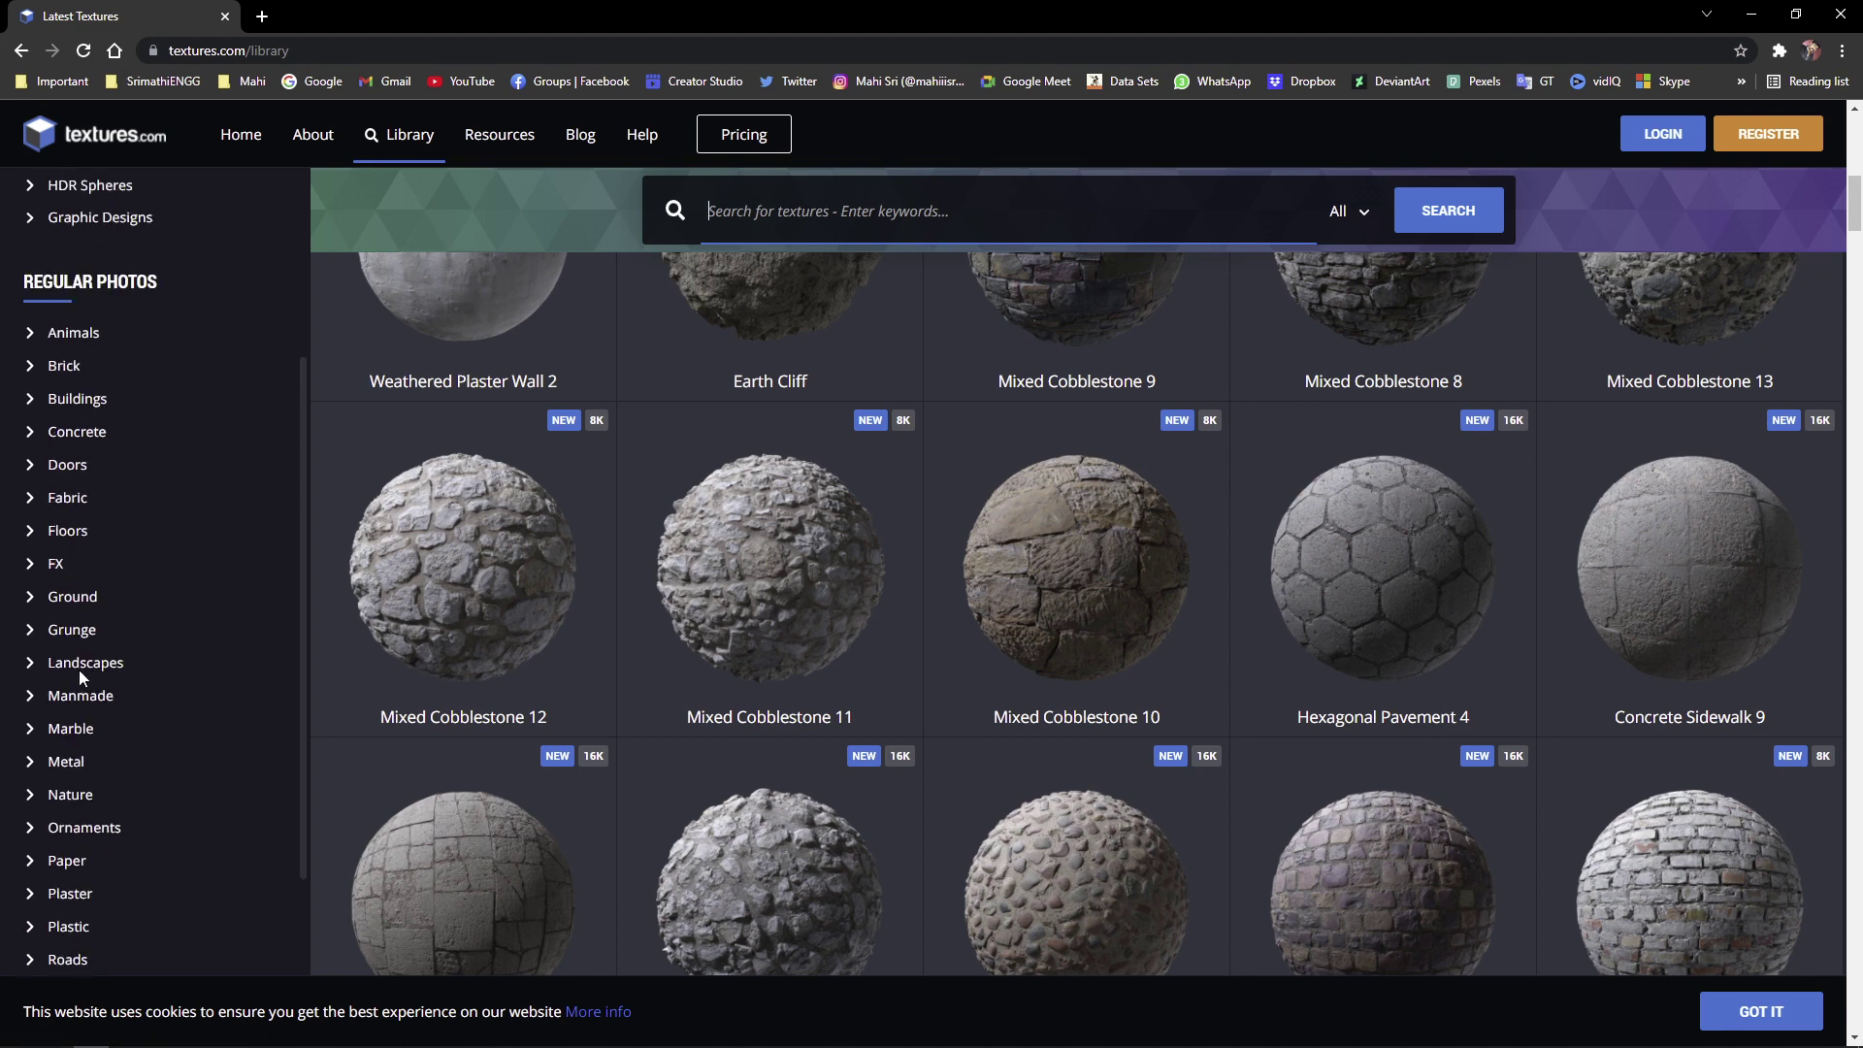
scroll(85, 608, down, 3)
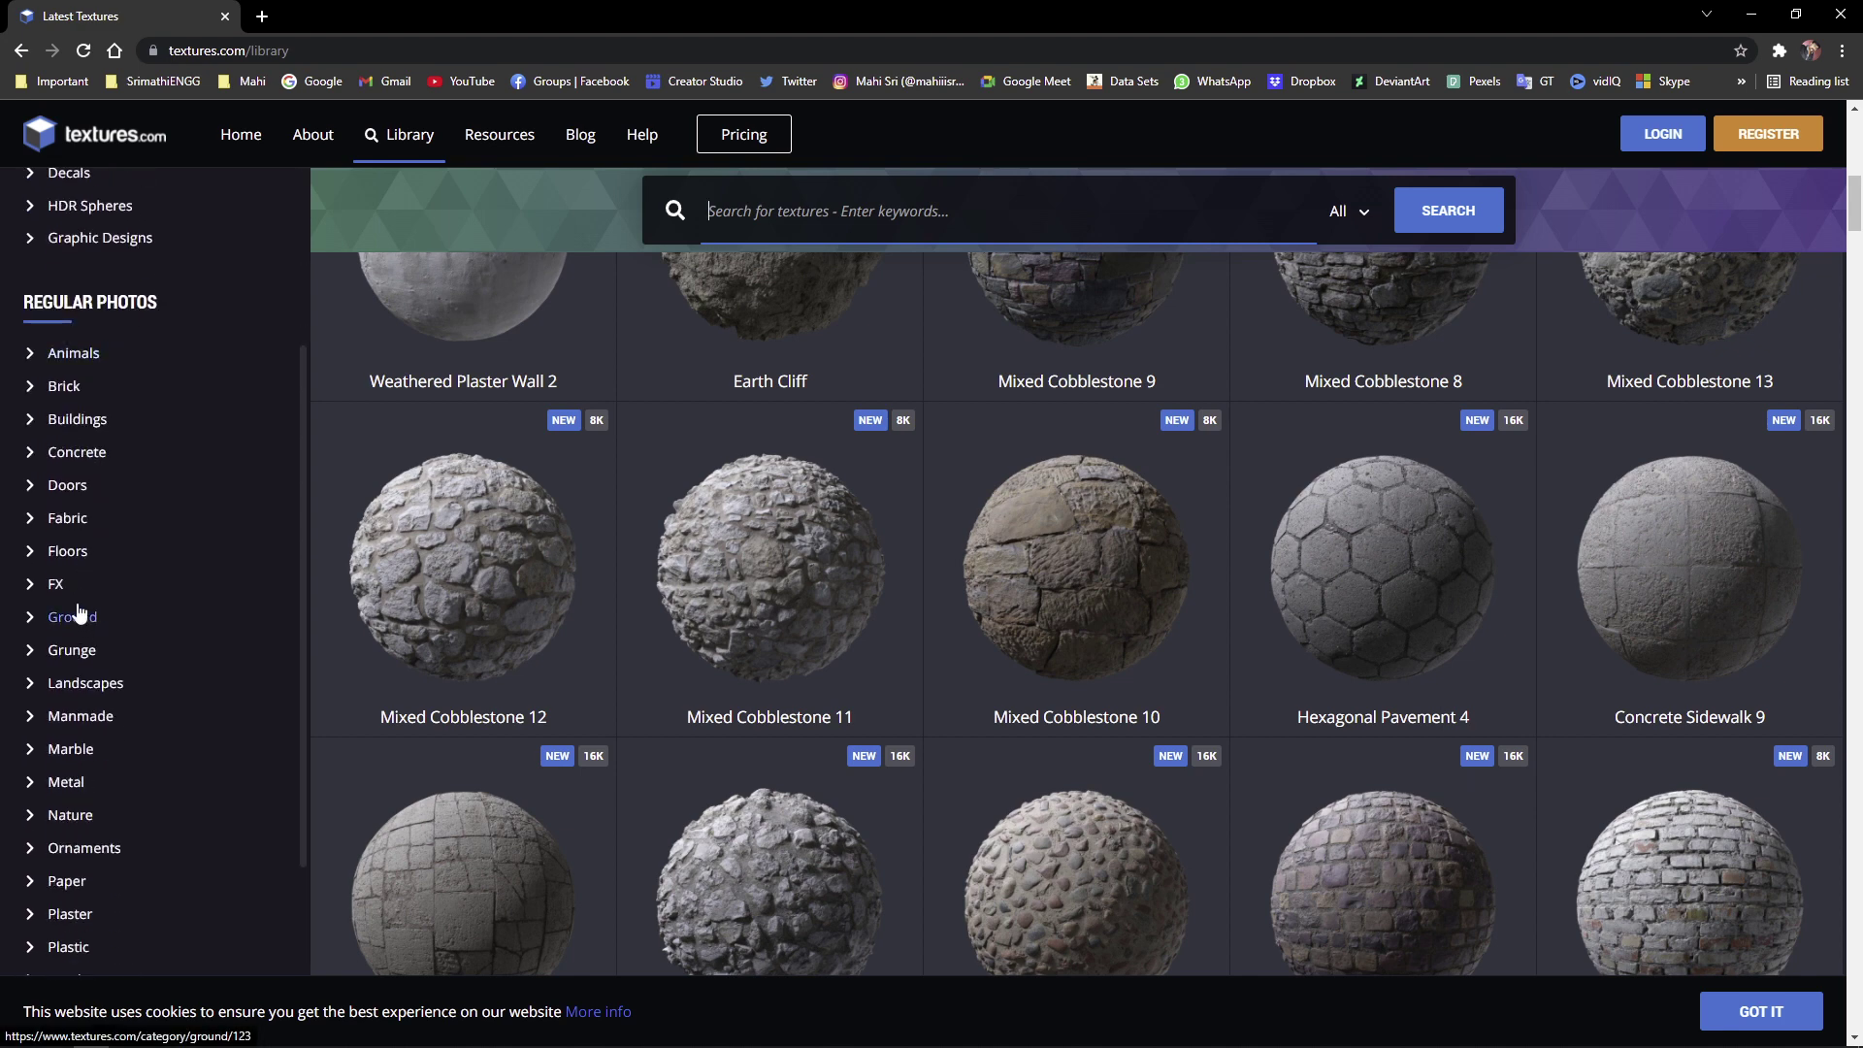
- Browse the Fabric and Rock categories and open the Blocky Cliffs textures
click(67, 519)
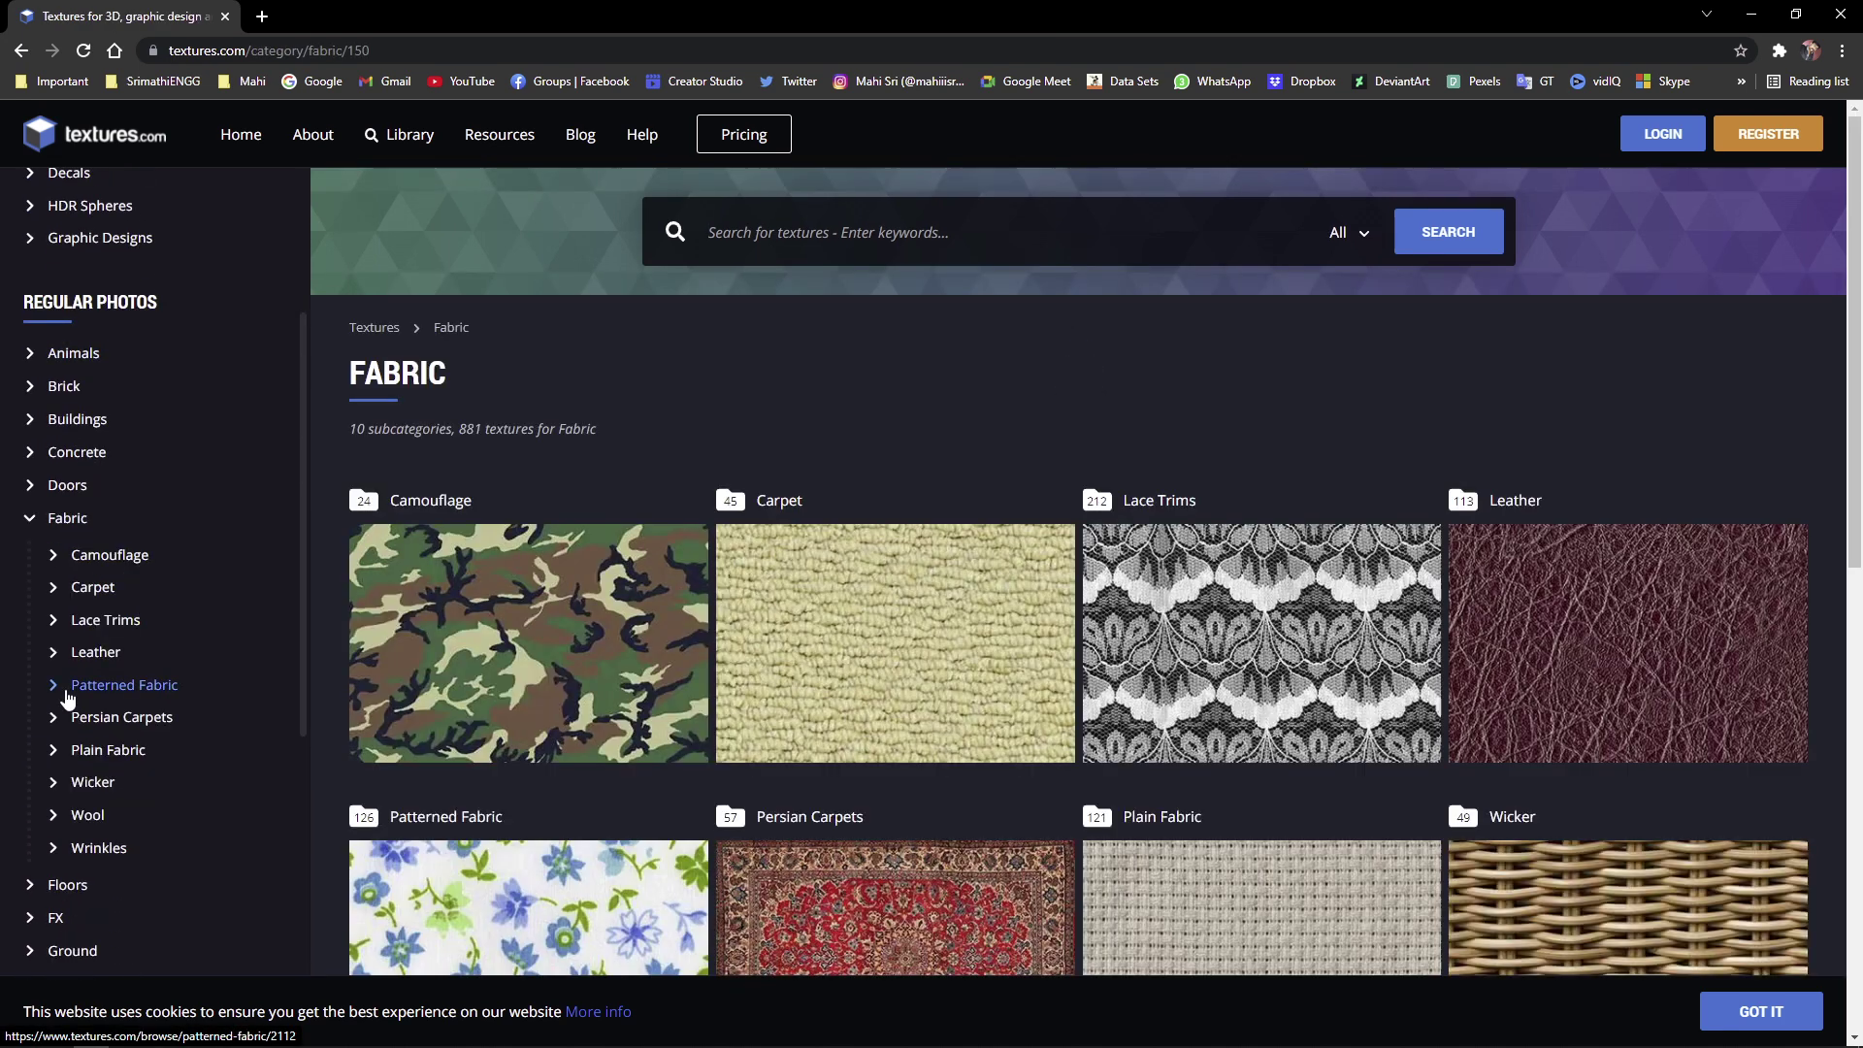
scroll(950, 476, down, 6)
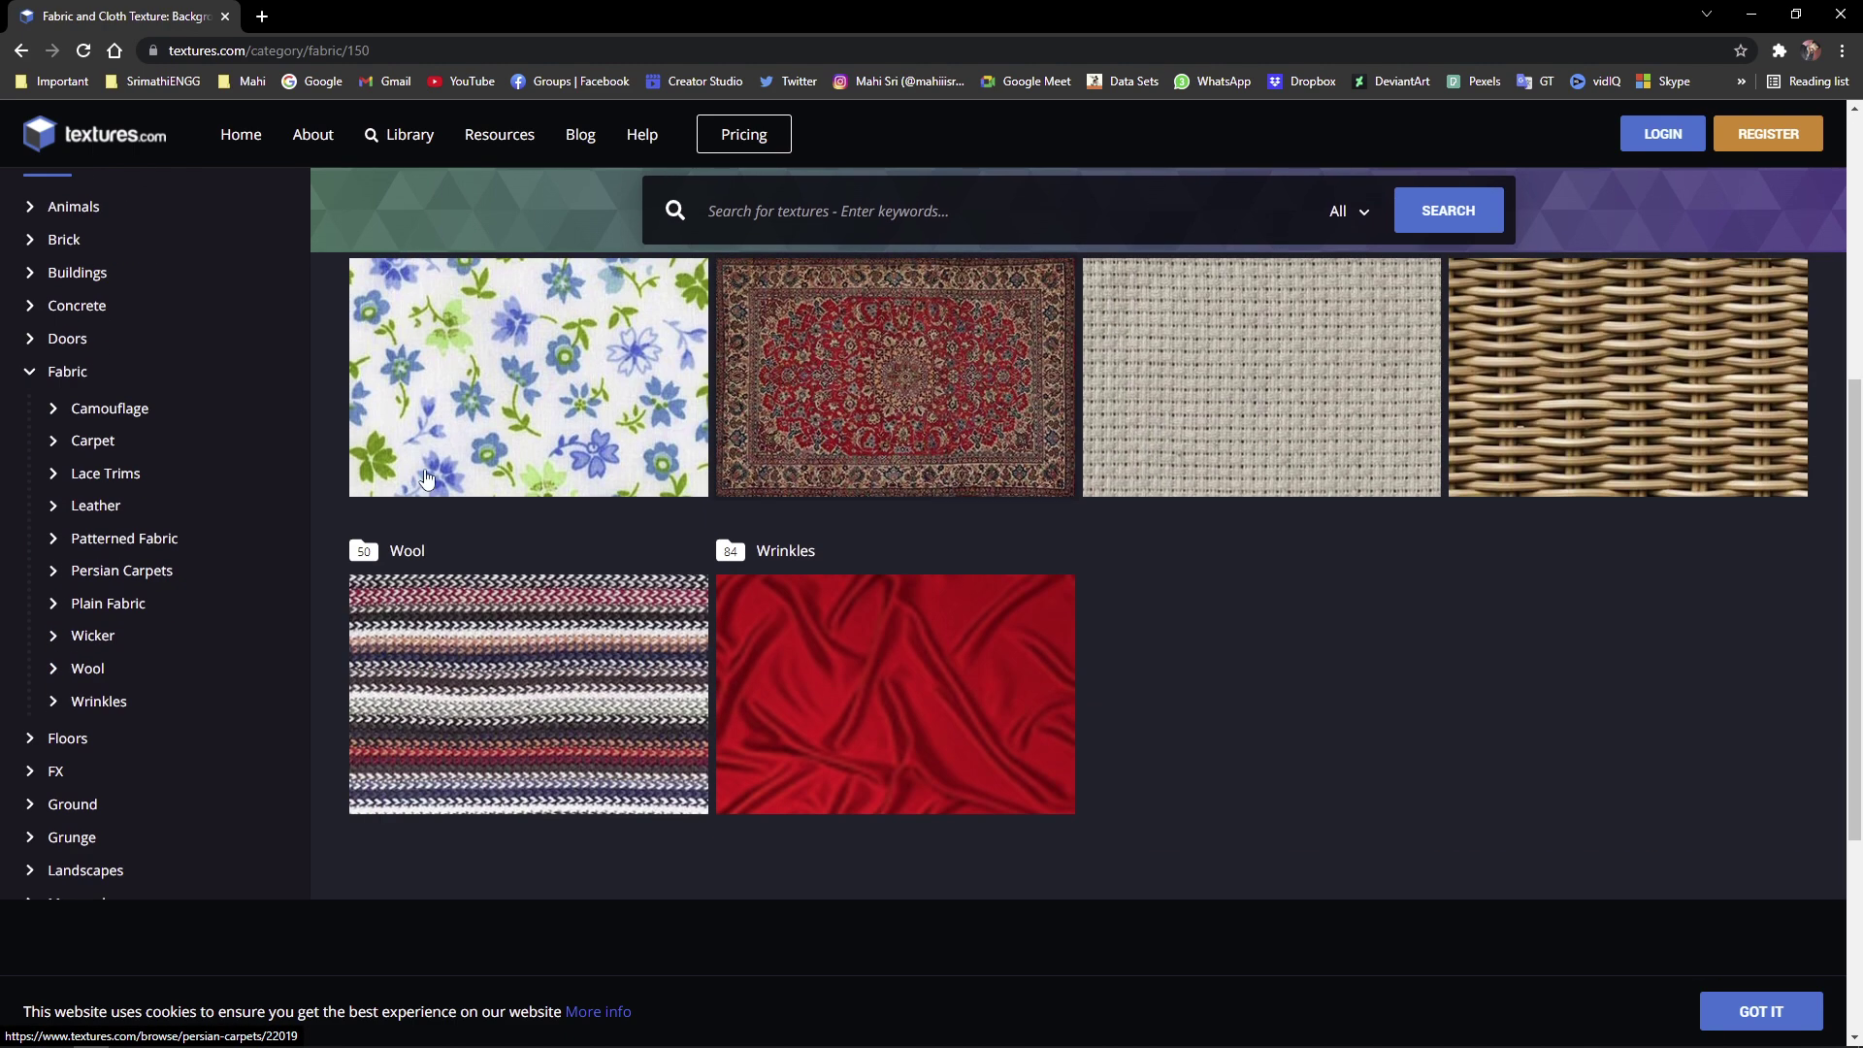
scroll(88, 823, down, 6)
click(64, 587)
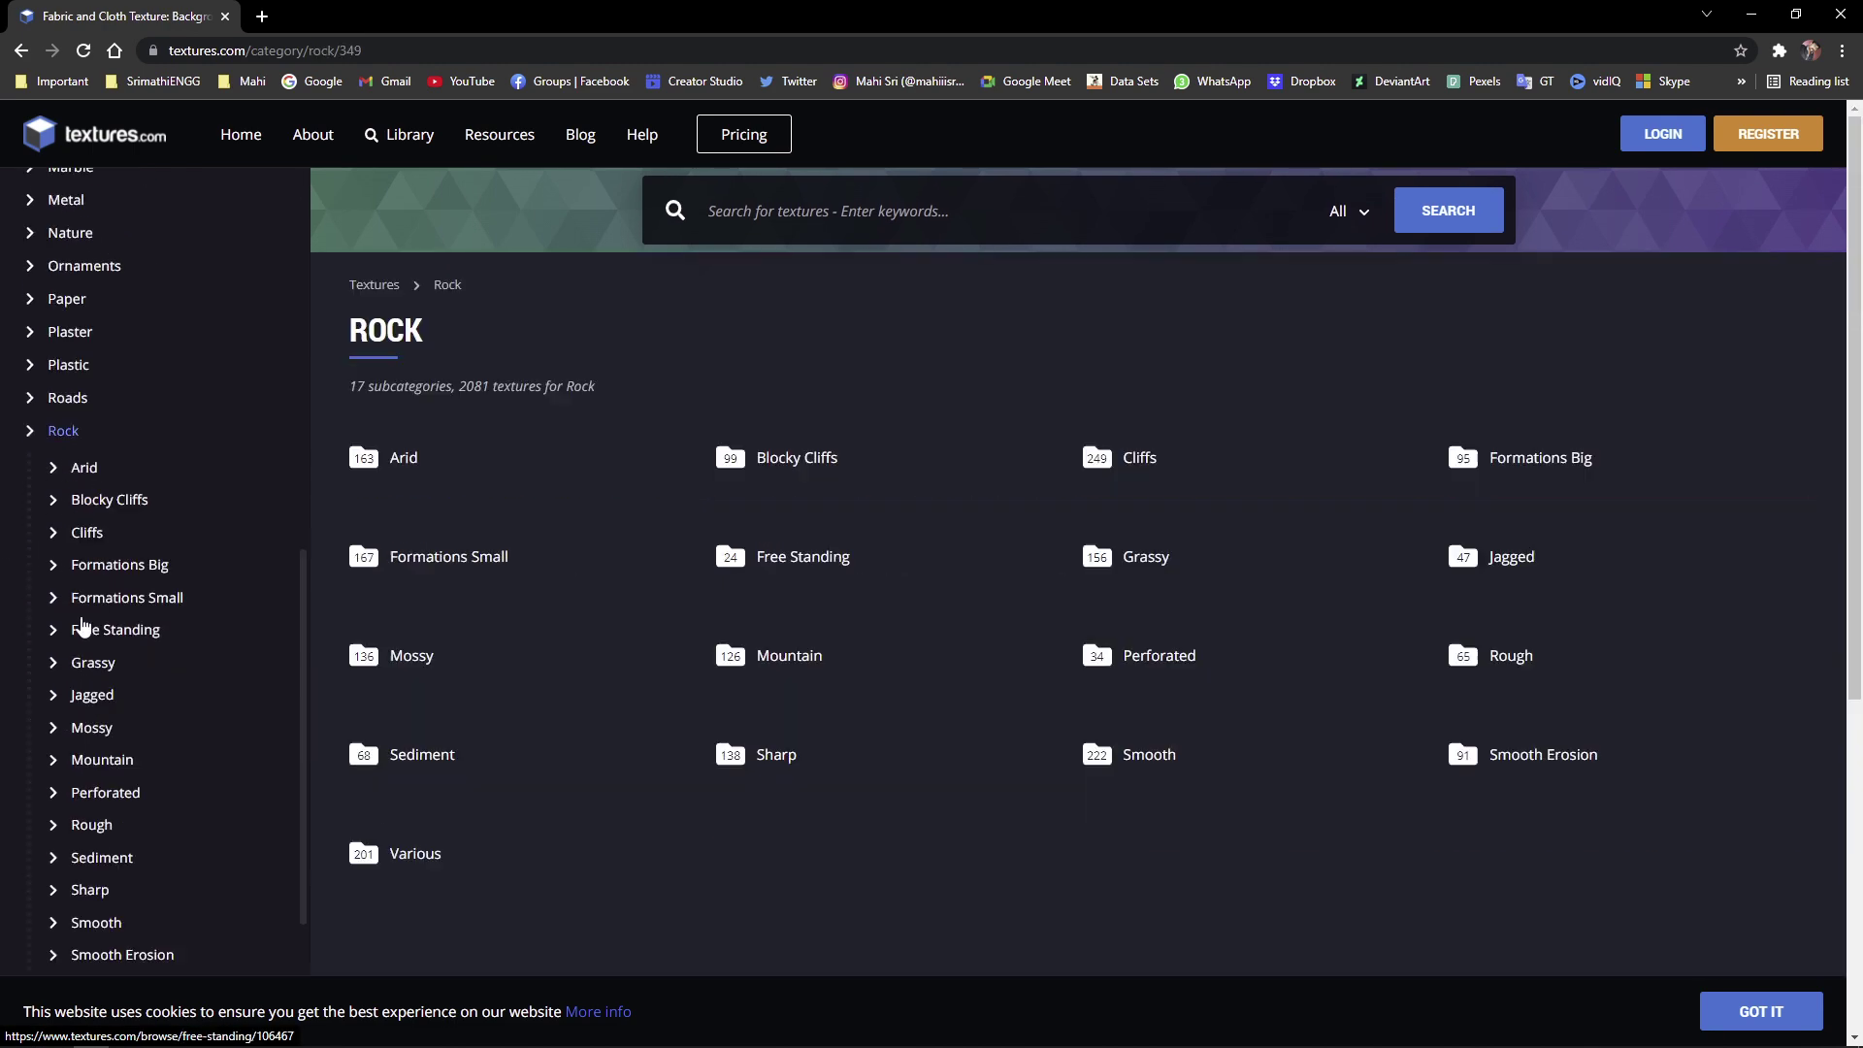
click(923, 615)
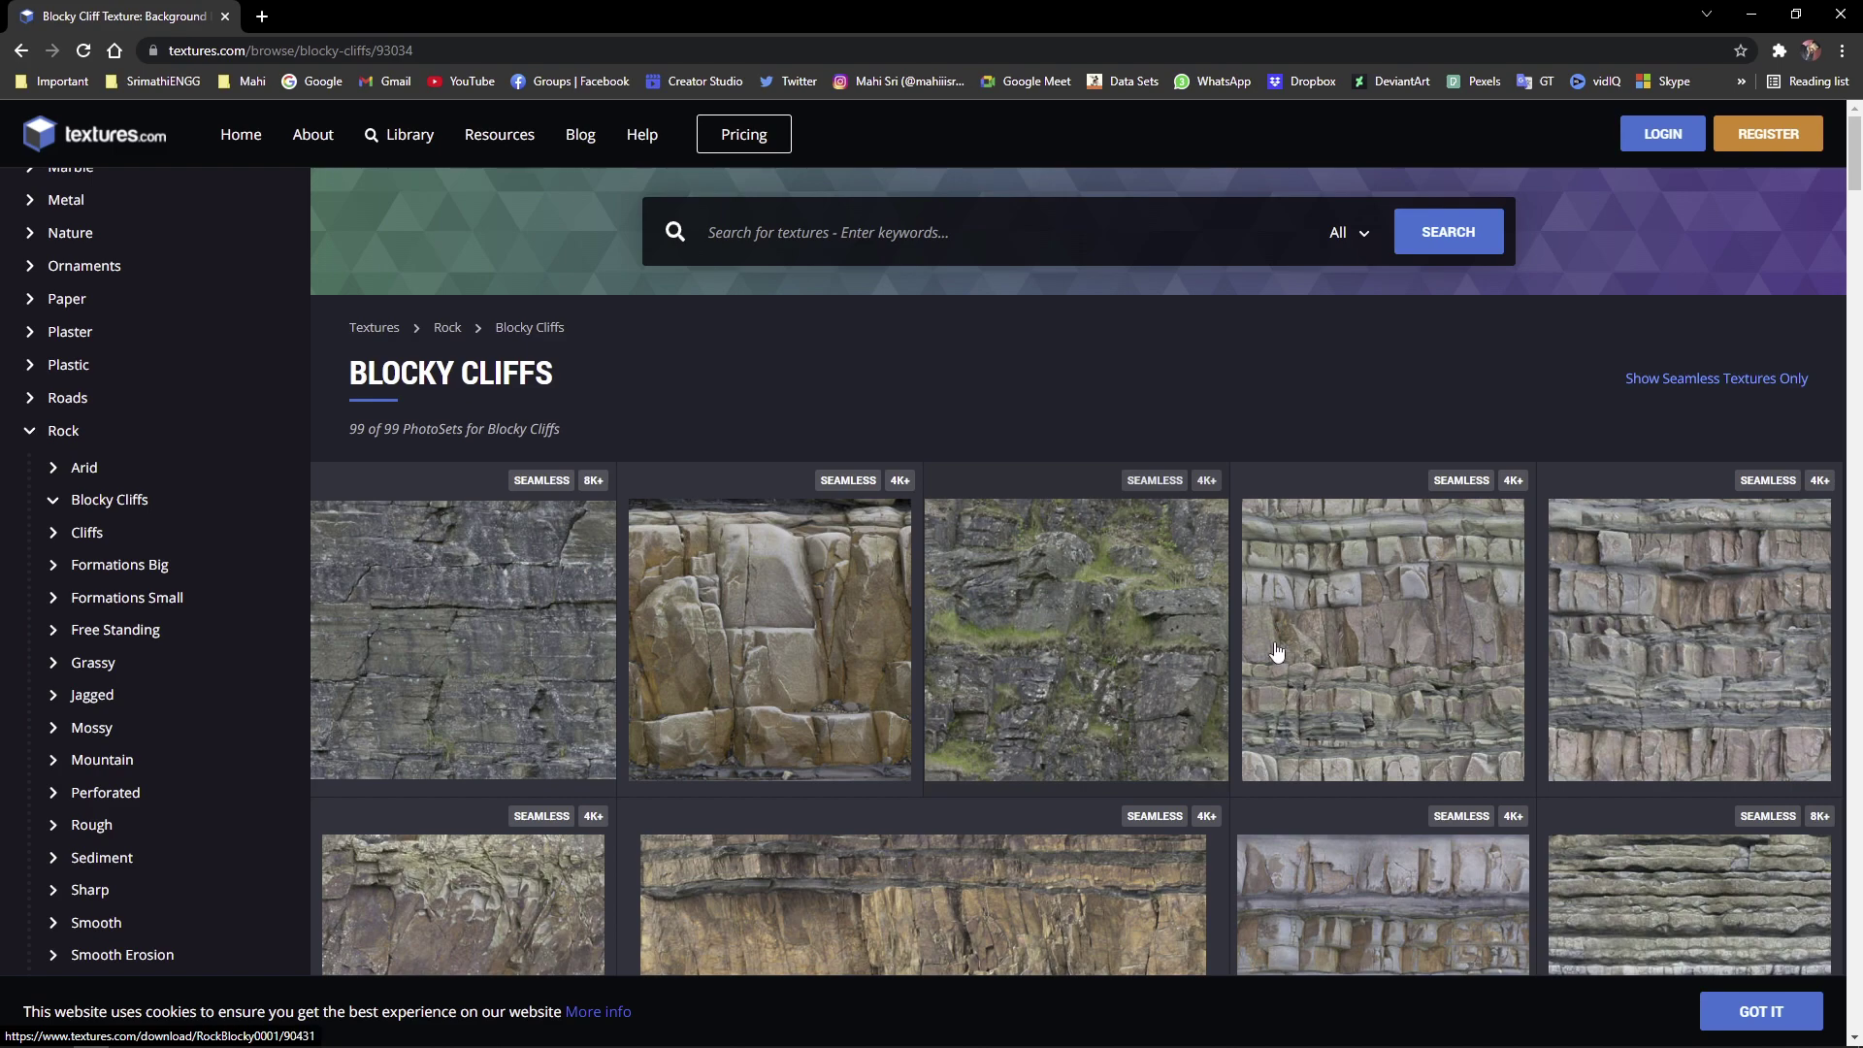
scroll(1297, 643, down, 3)
- Check RockBlocky0002's download sizes, close them, and return to Google
click(680, 649)
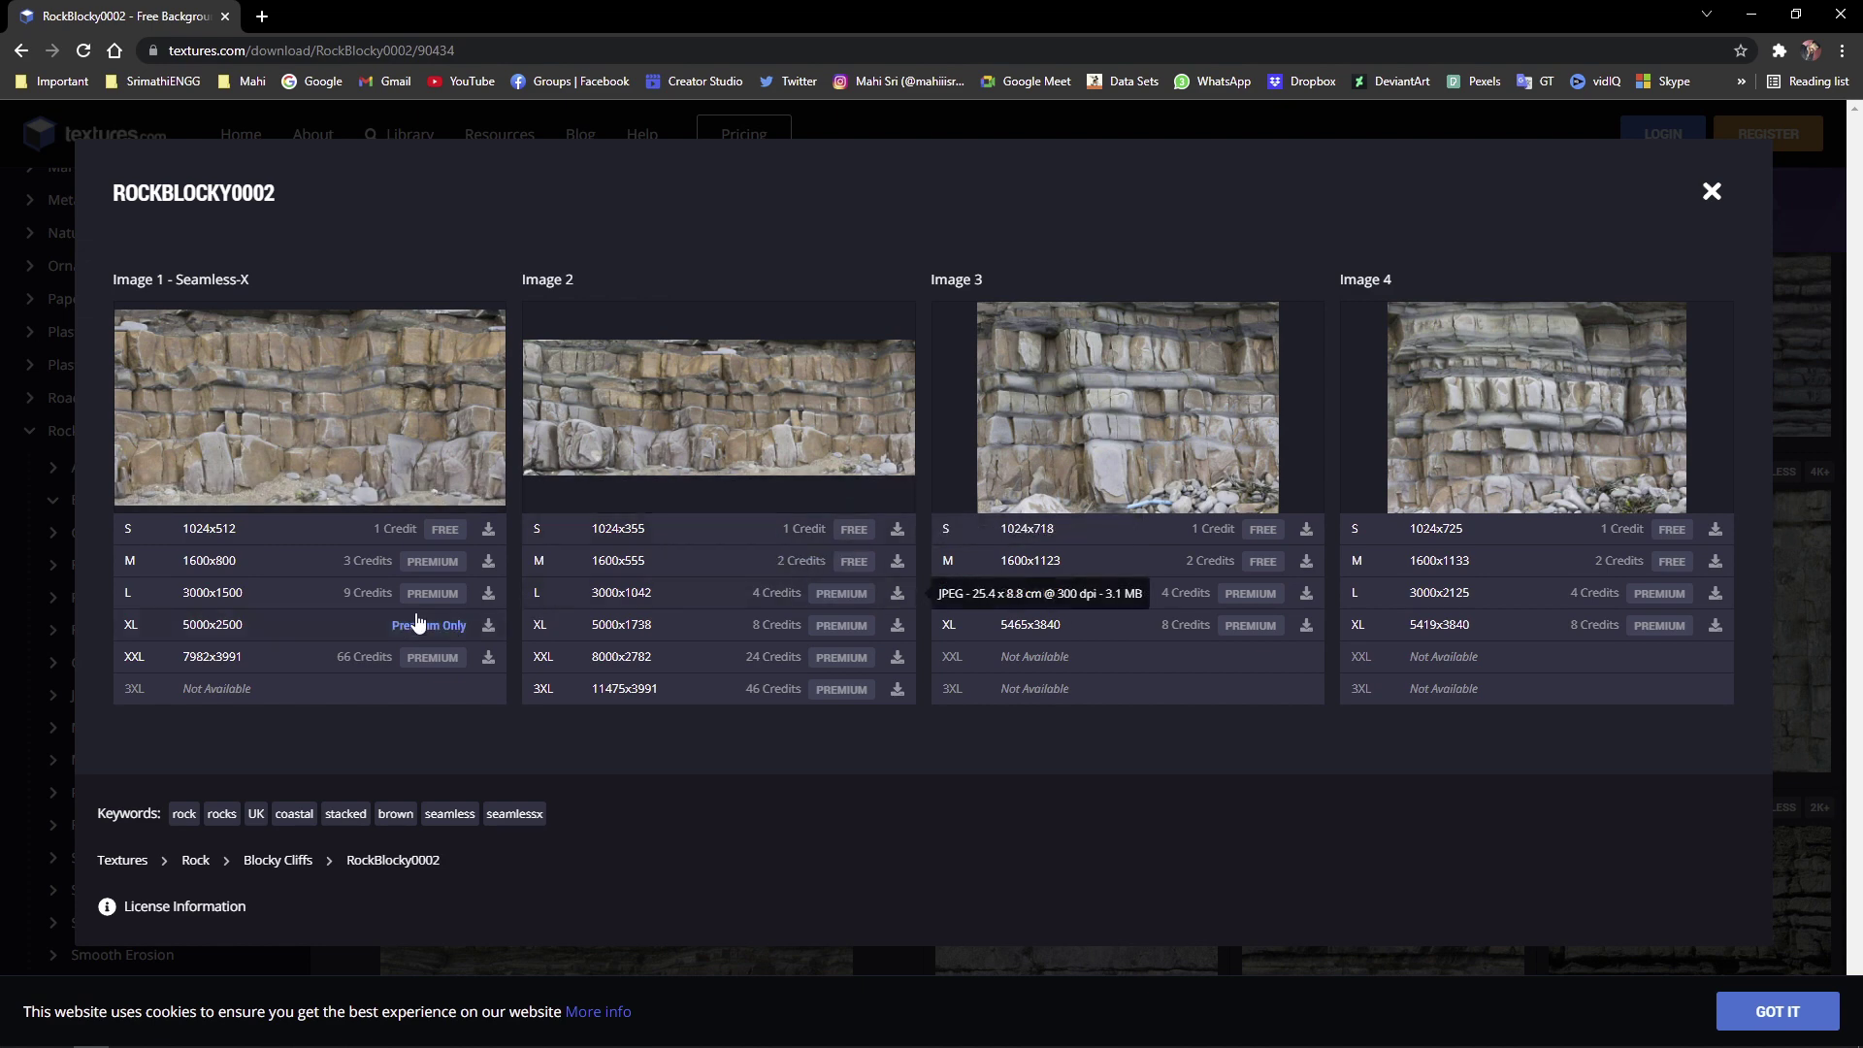
mouse_move(612, 560)
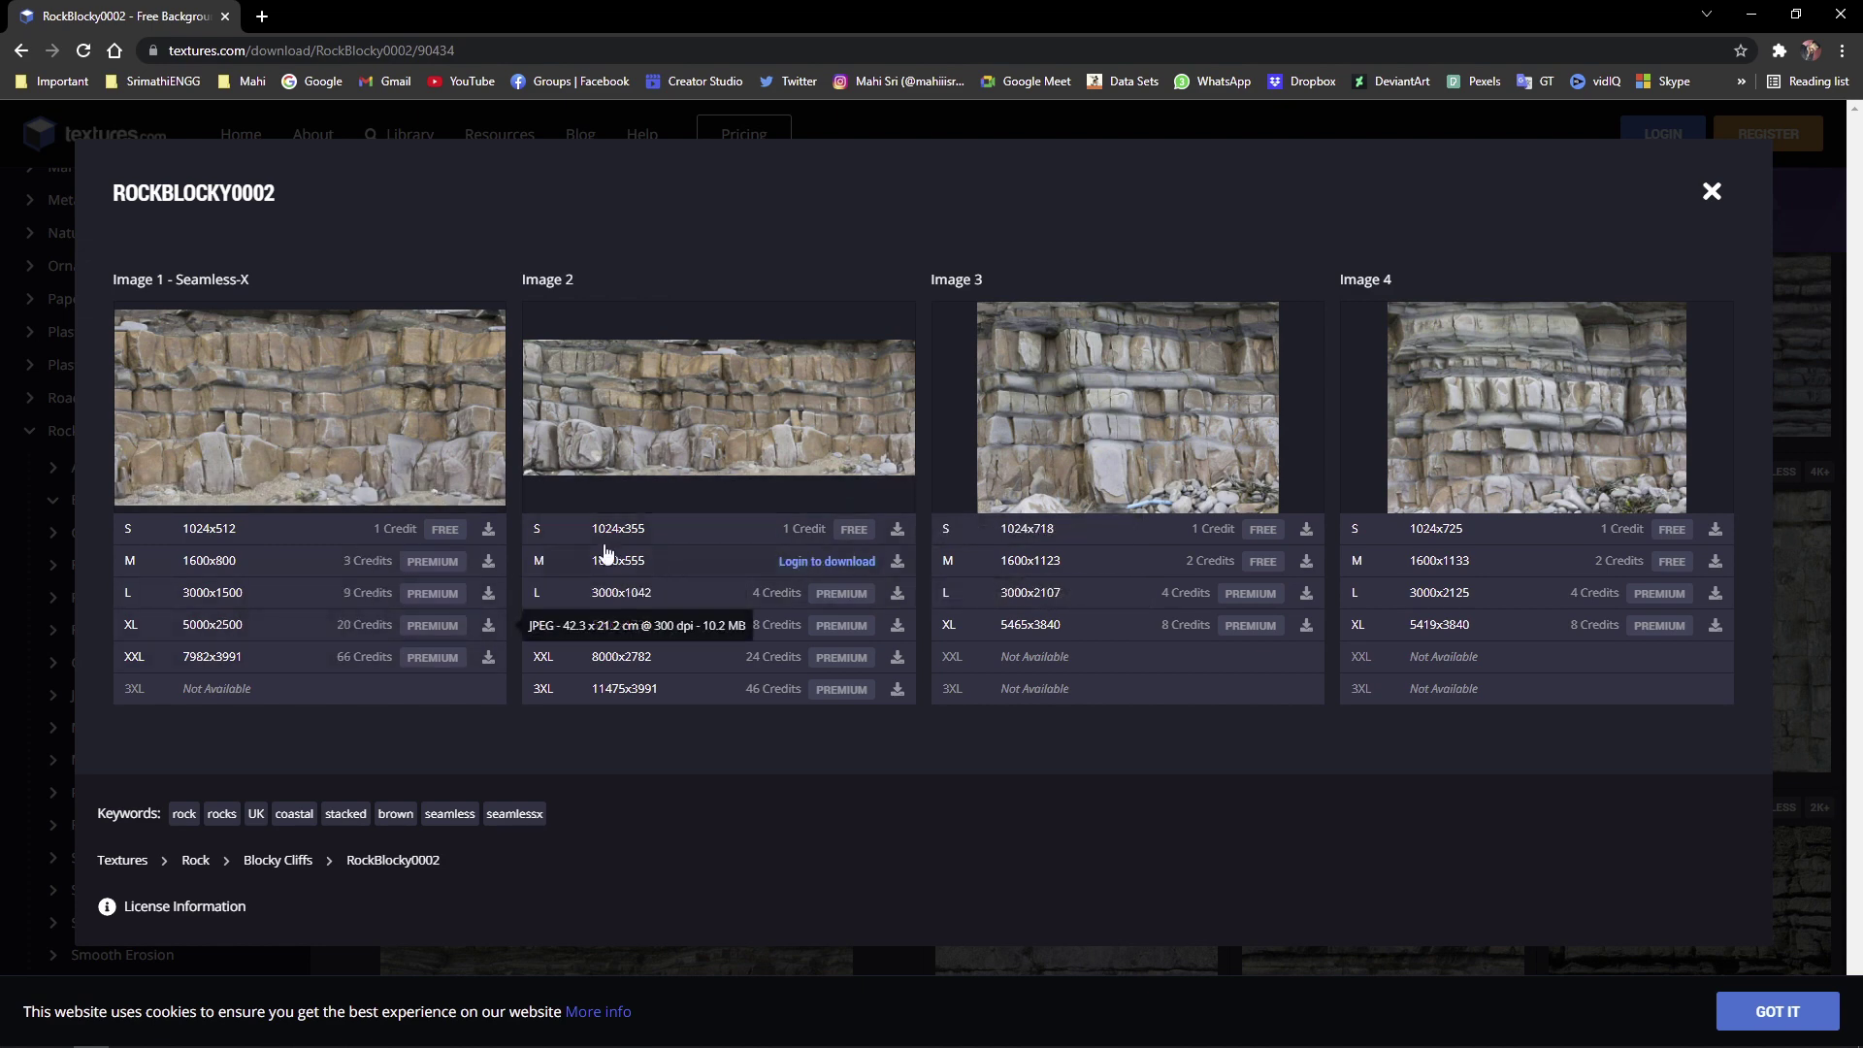
click(1795, 460)
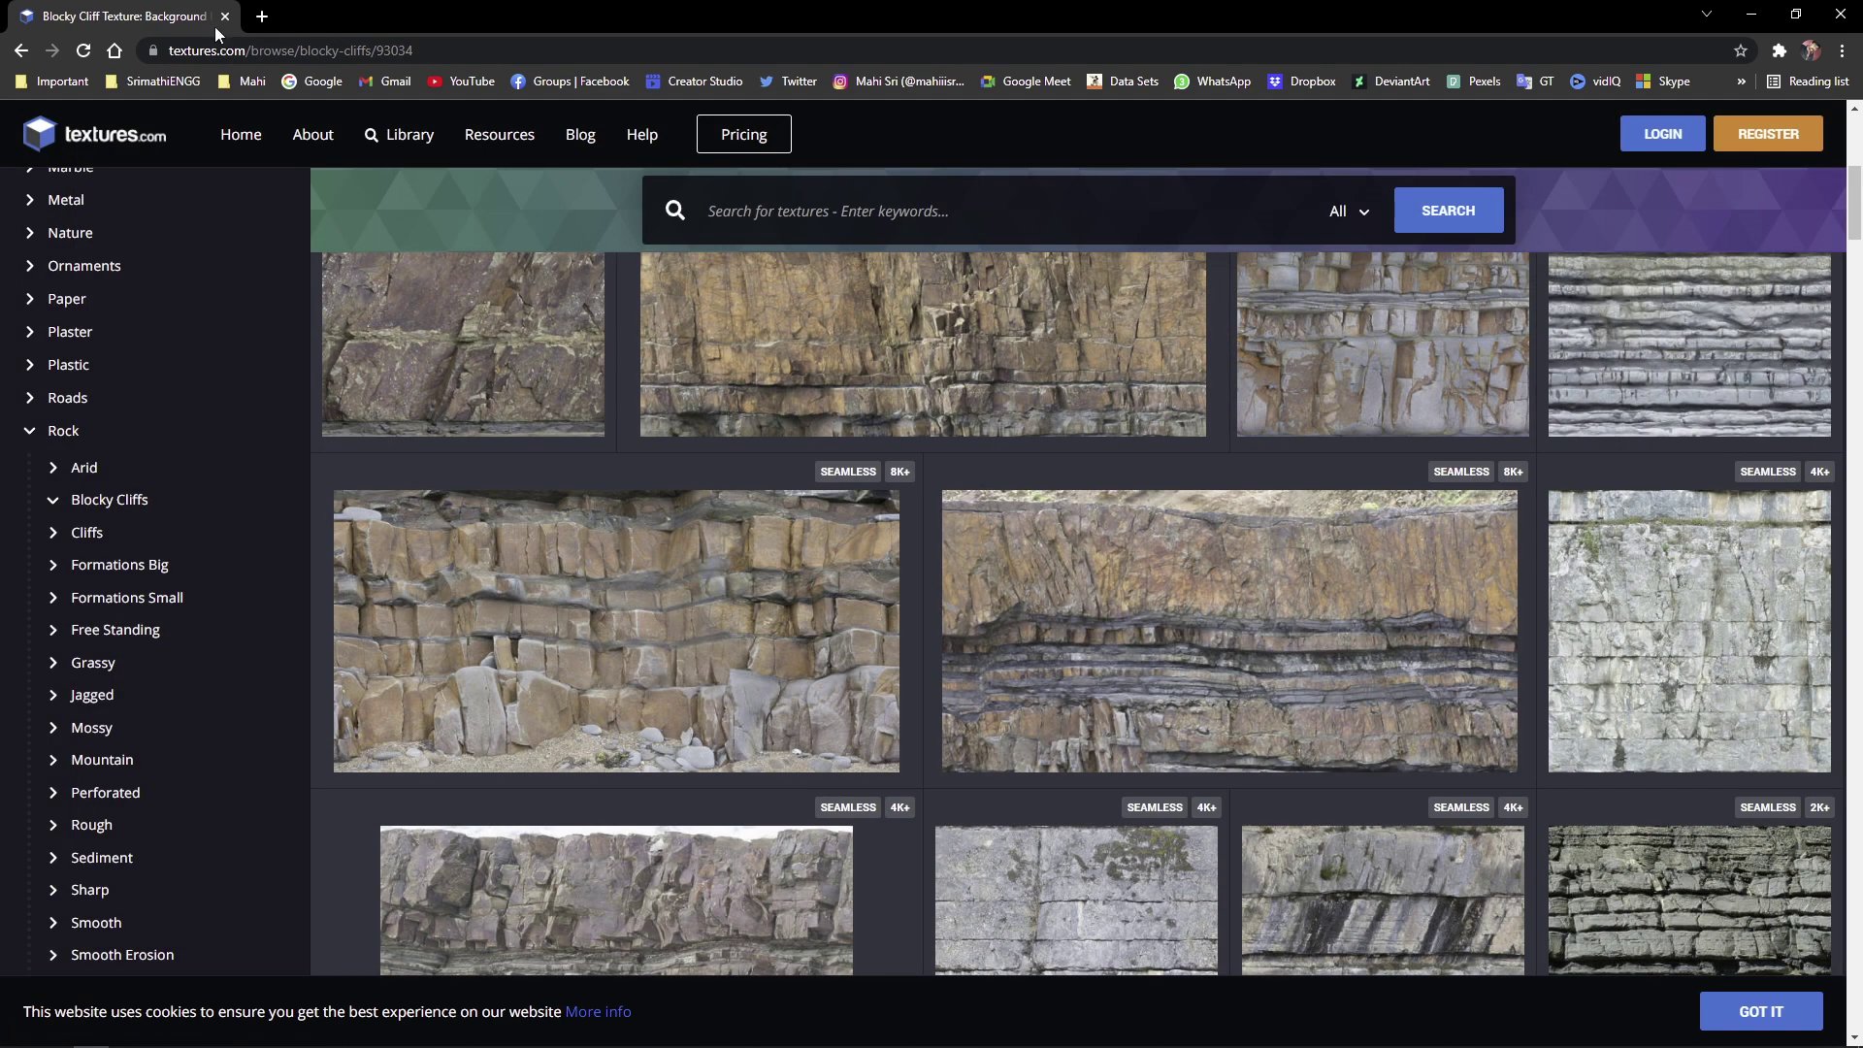
click(312, 81)
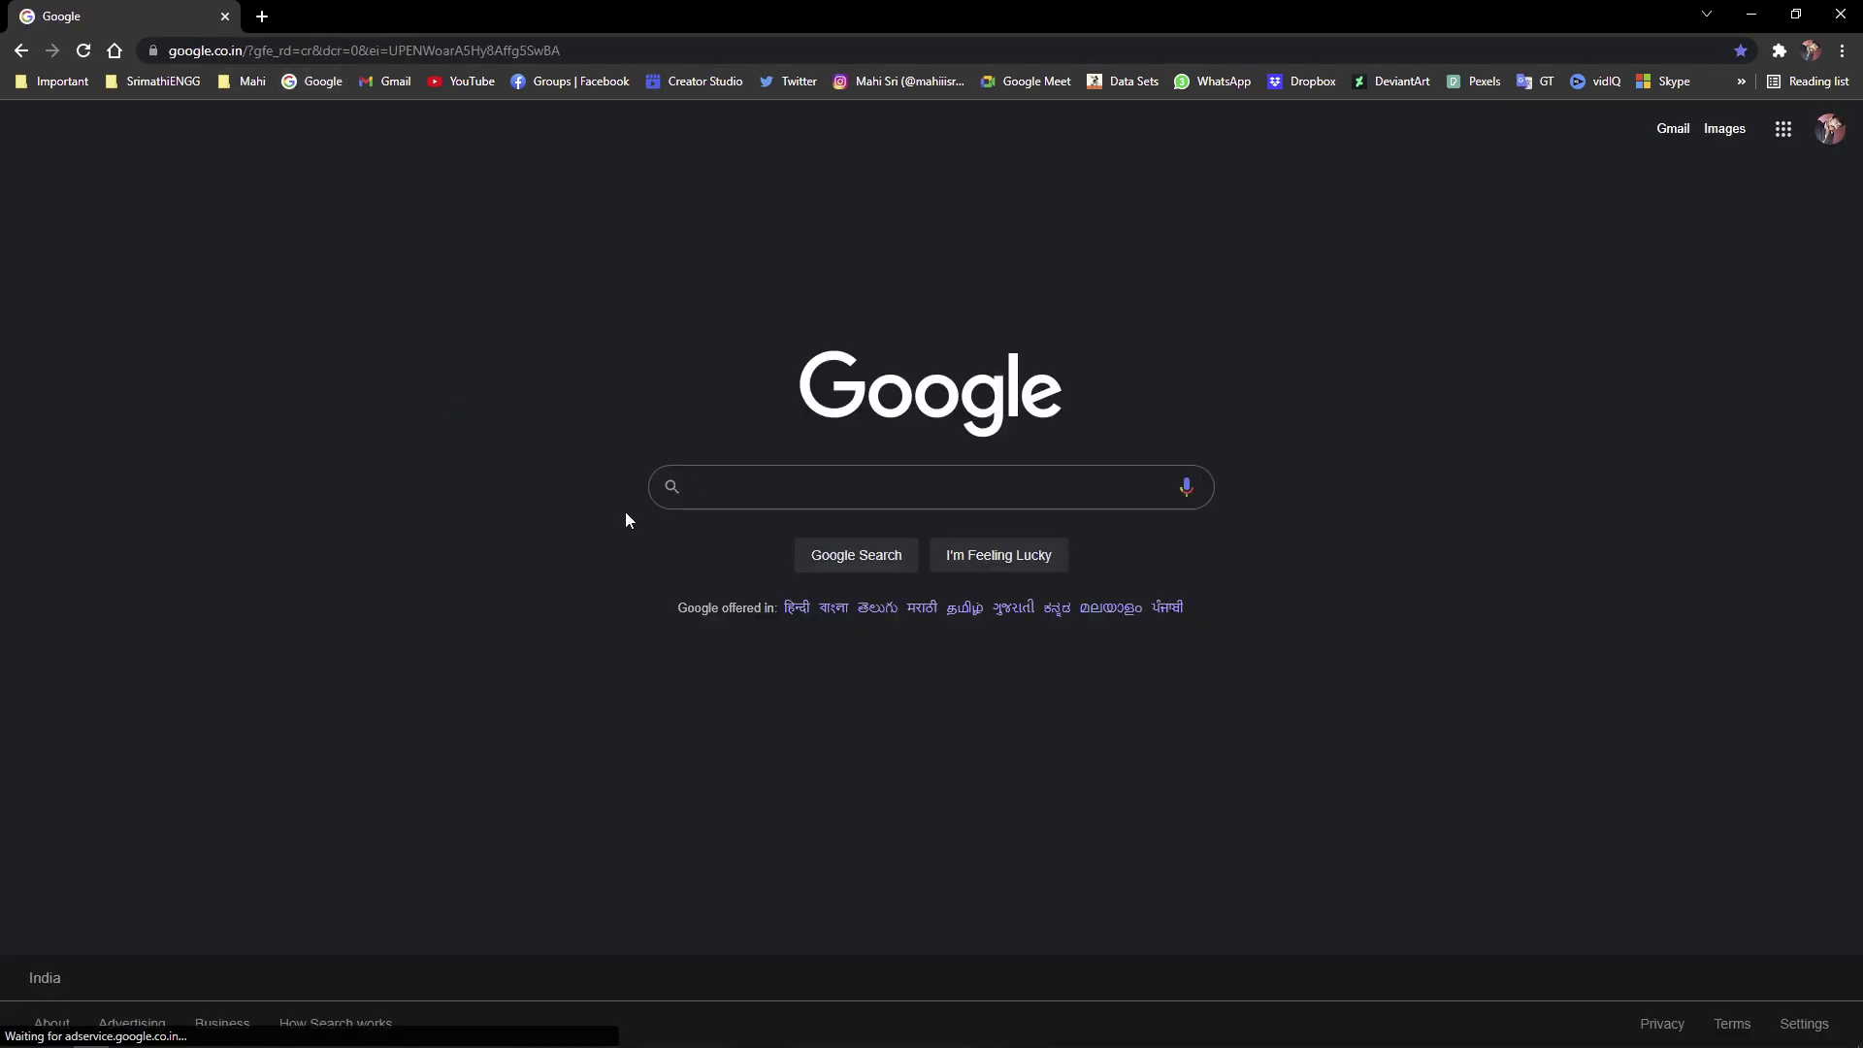
- Search Google for pexels and open the Pexels website
text(p)
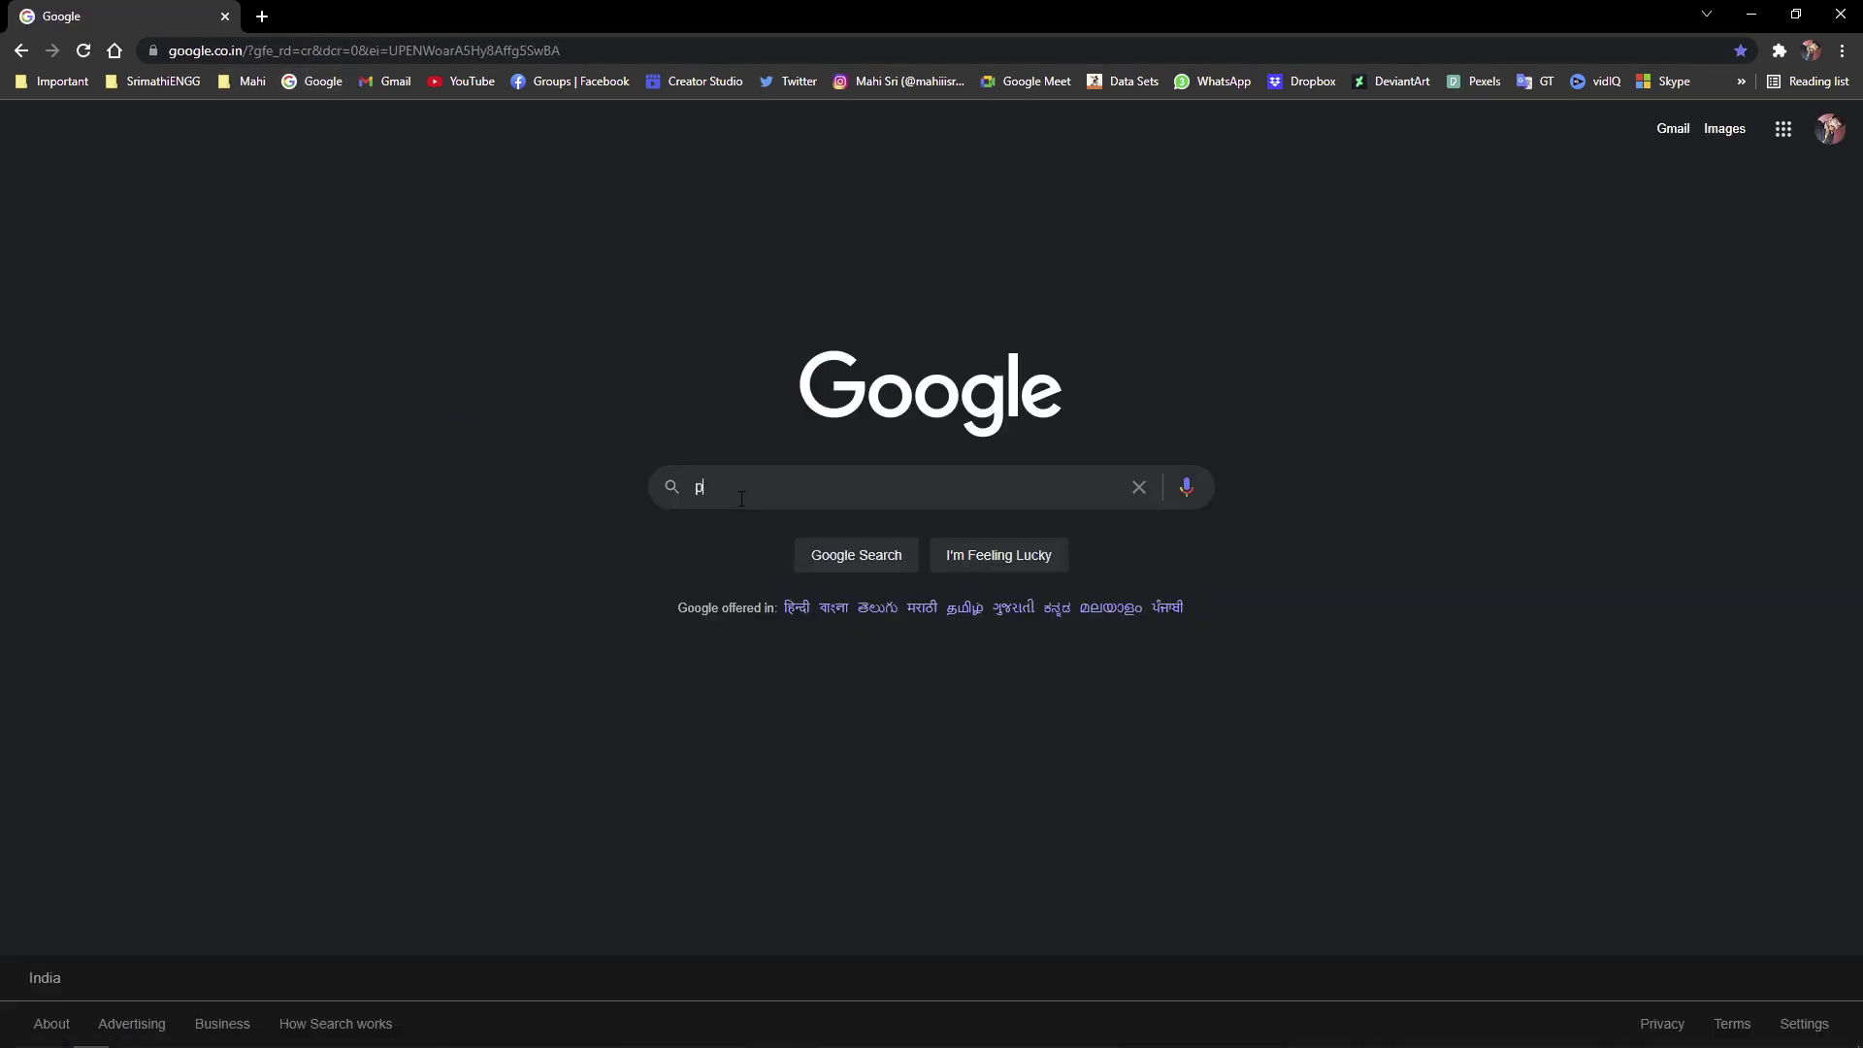
text(exel)
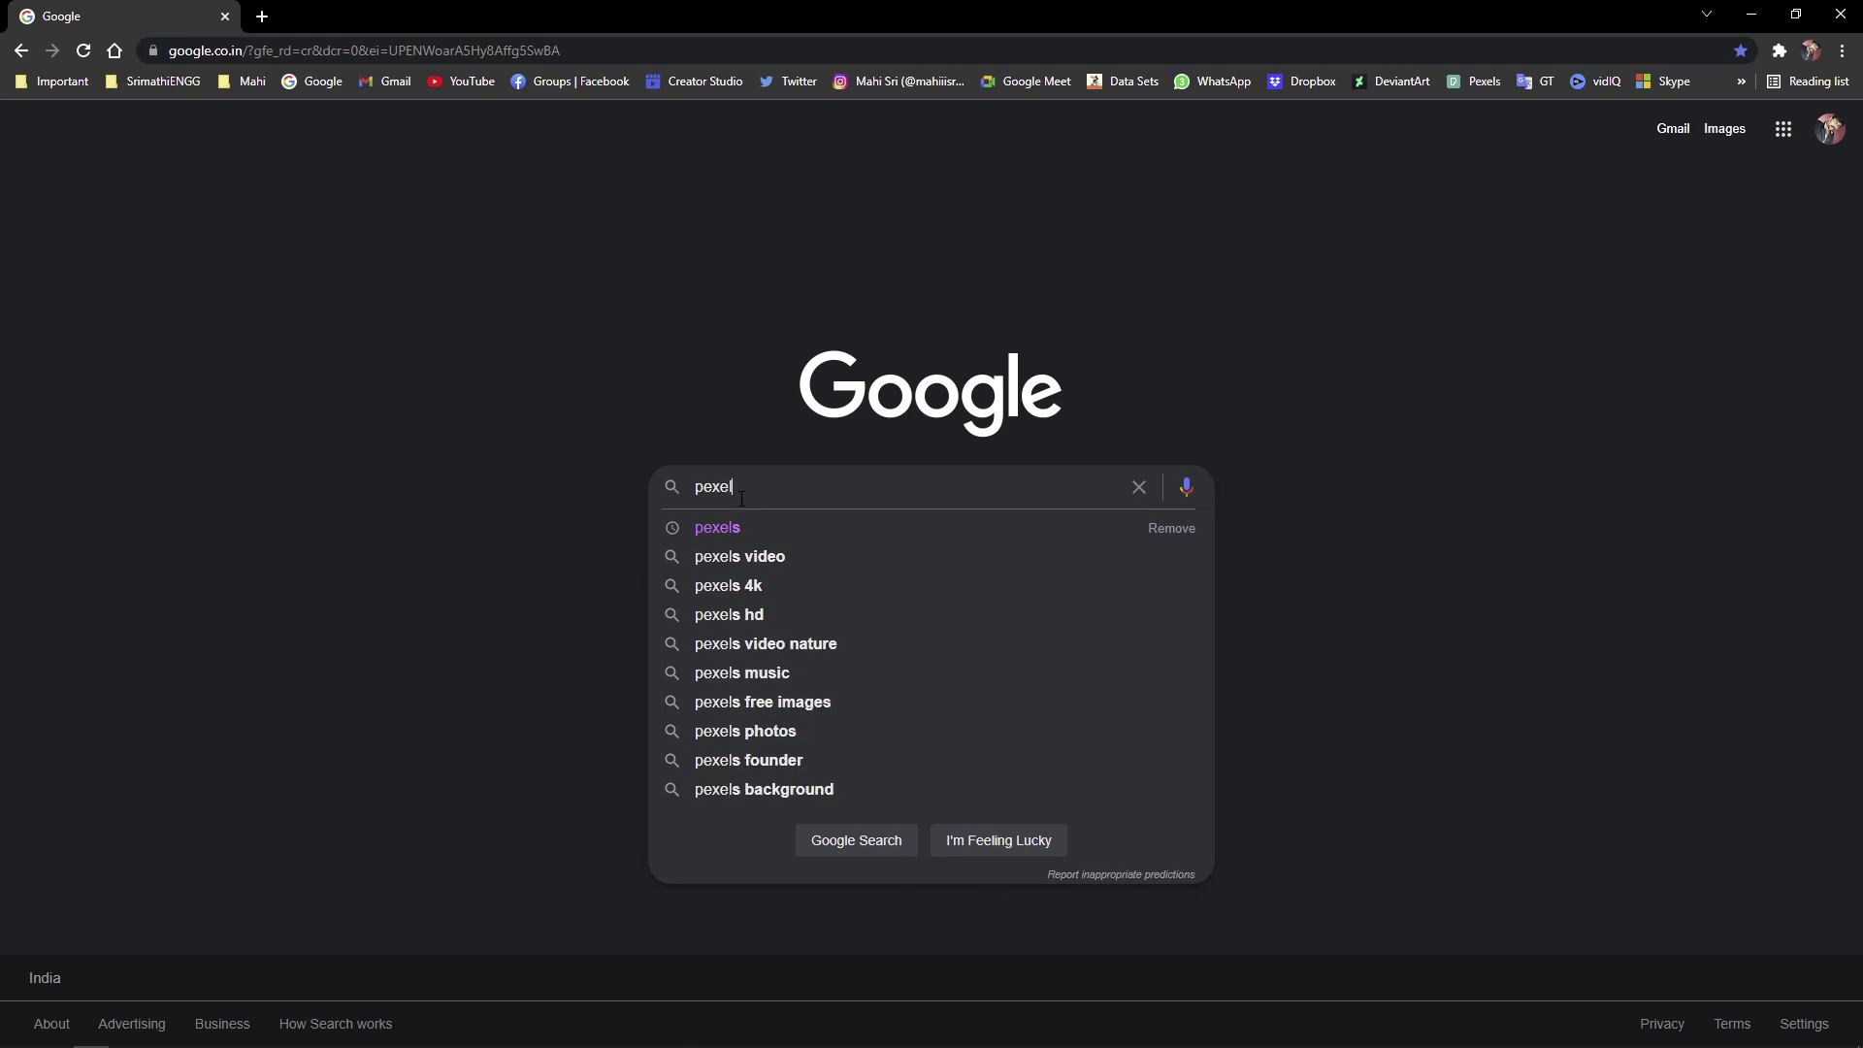
key(Down)
key(Return)
click(185, 313)
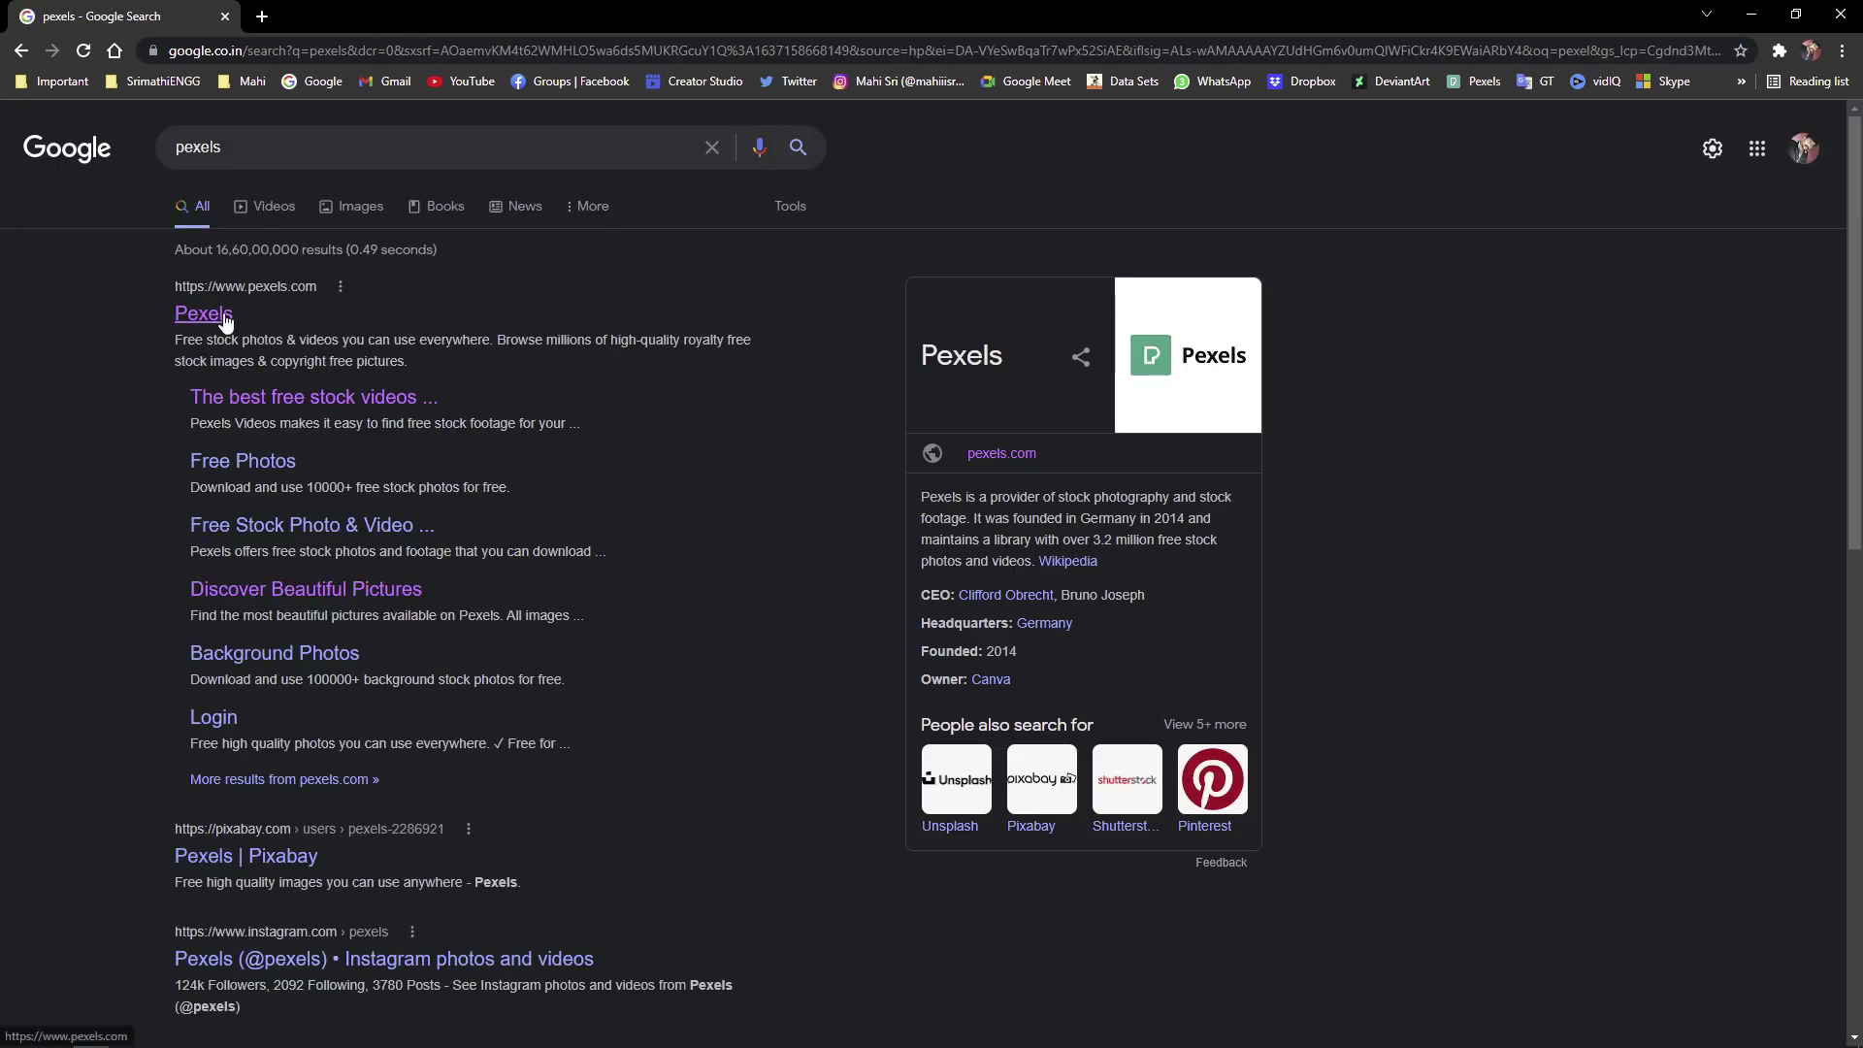
scroll(371, 766, down, 5)
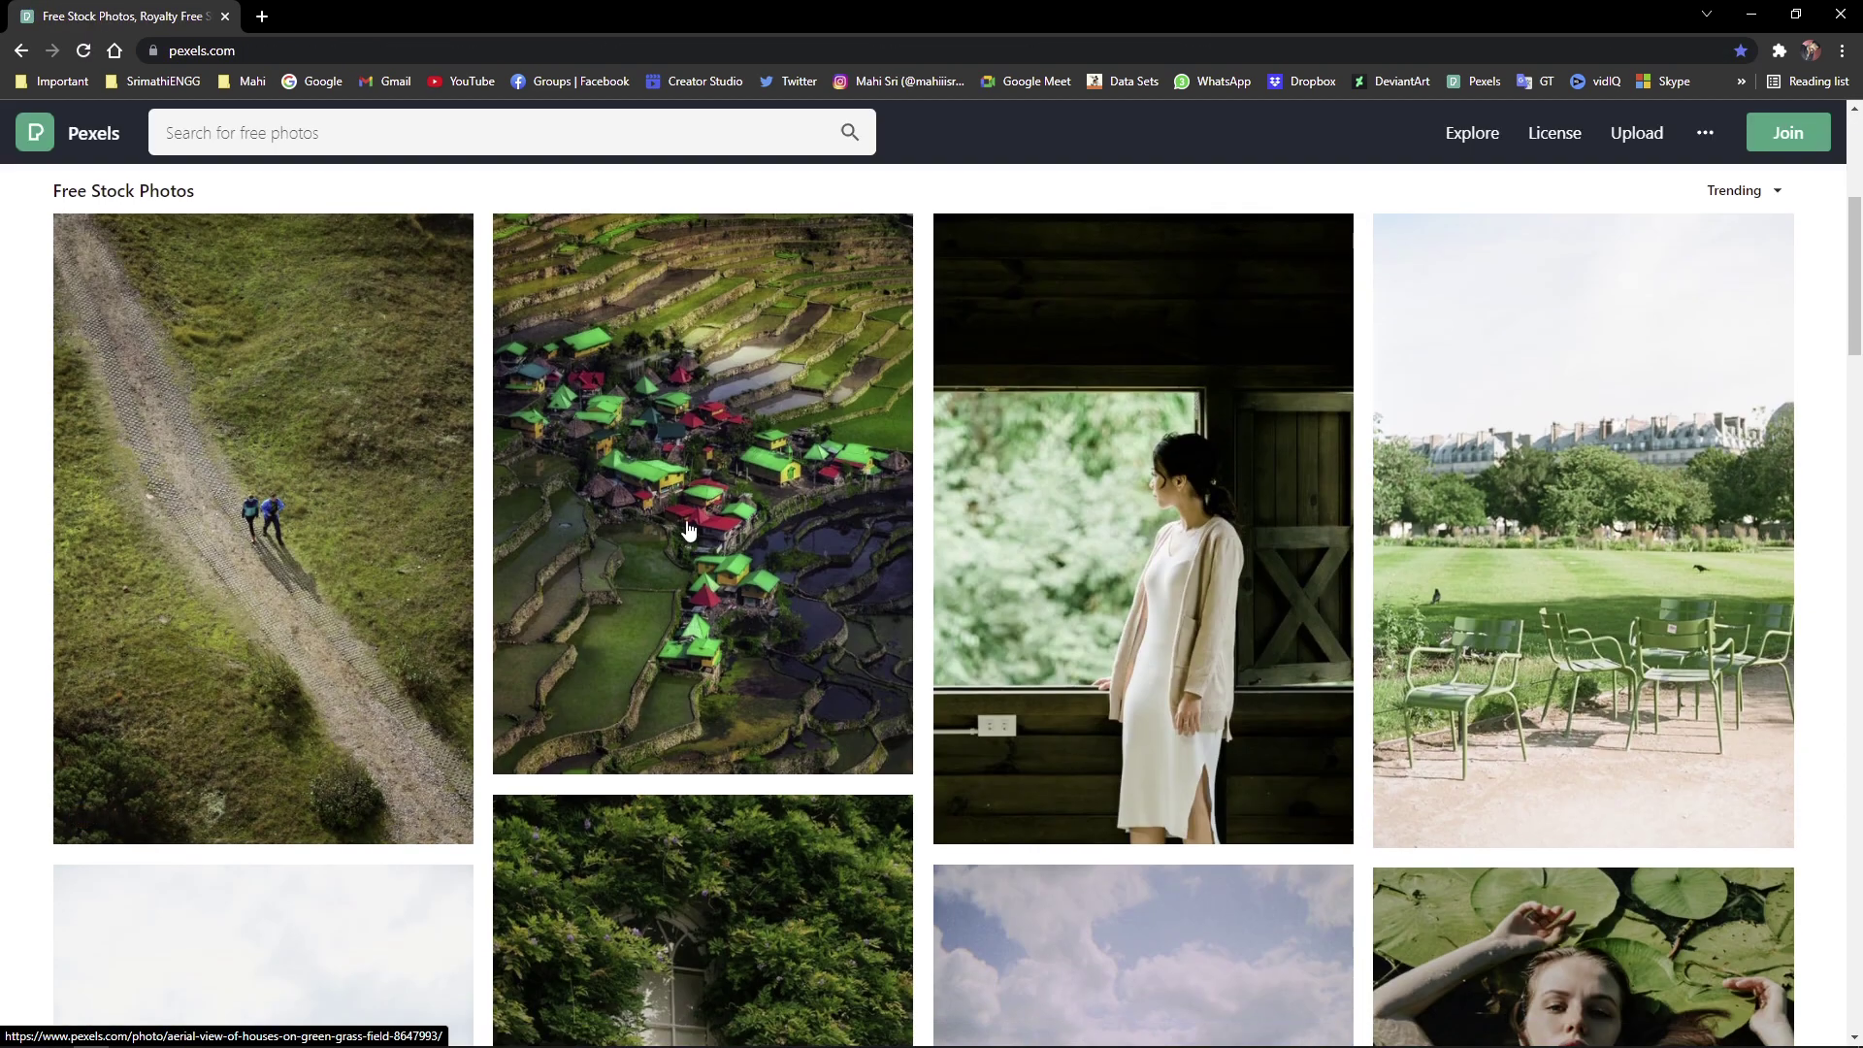
- Search Pexels for wood texture and show the light plank photo's download sizes
click(336, 136)
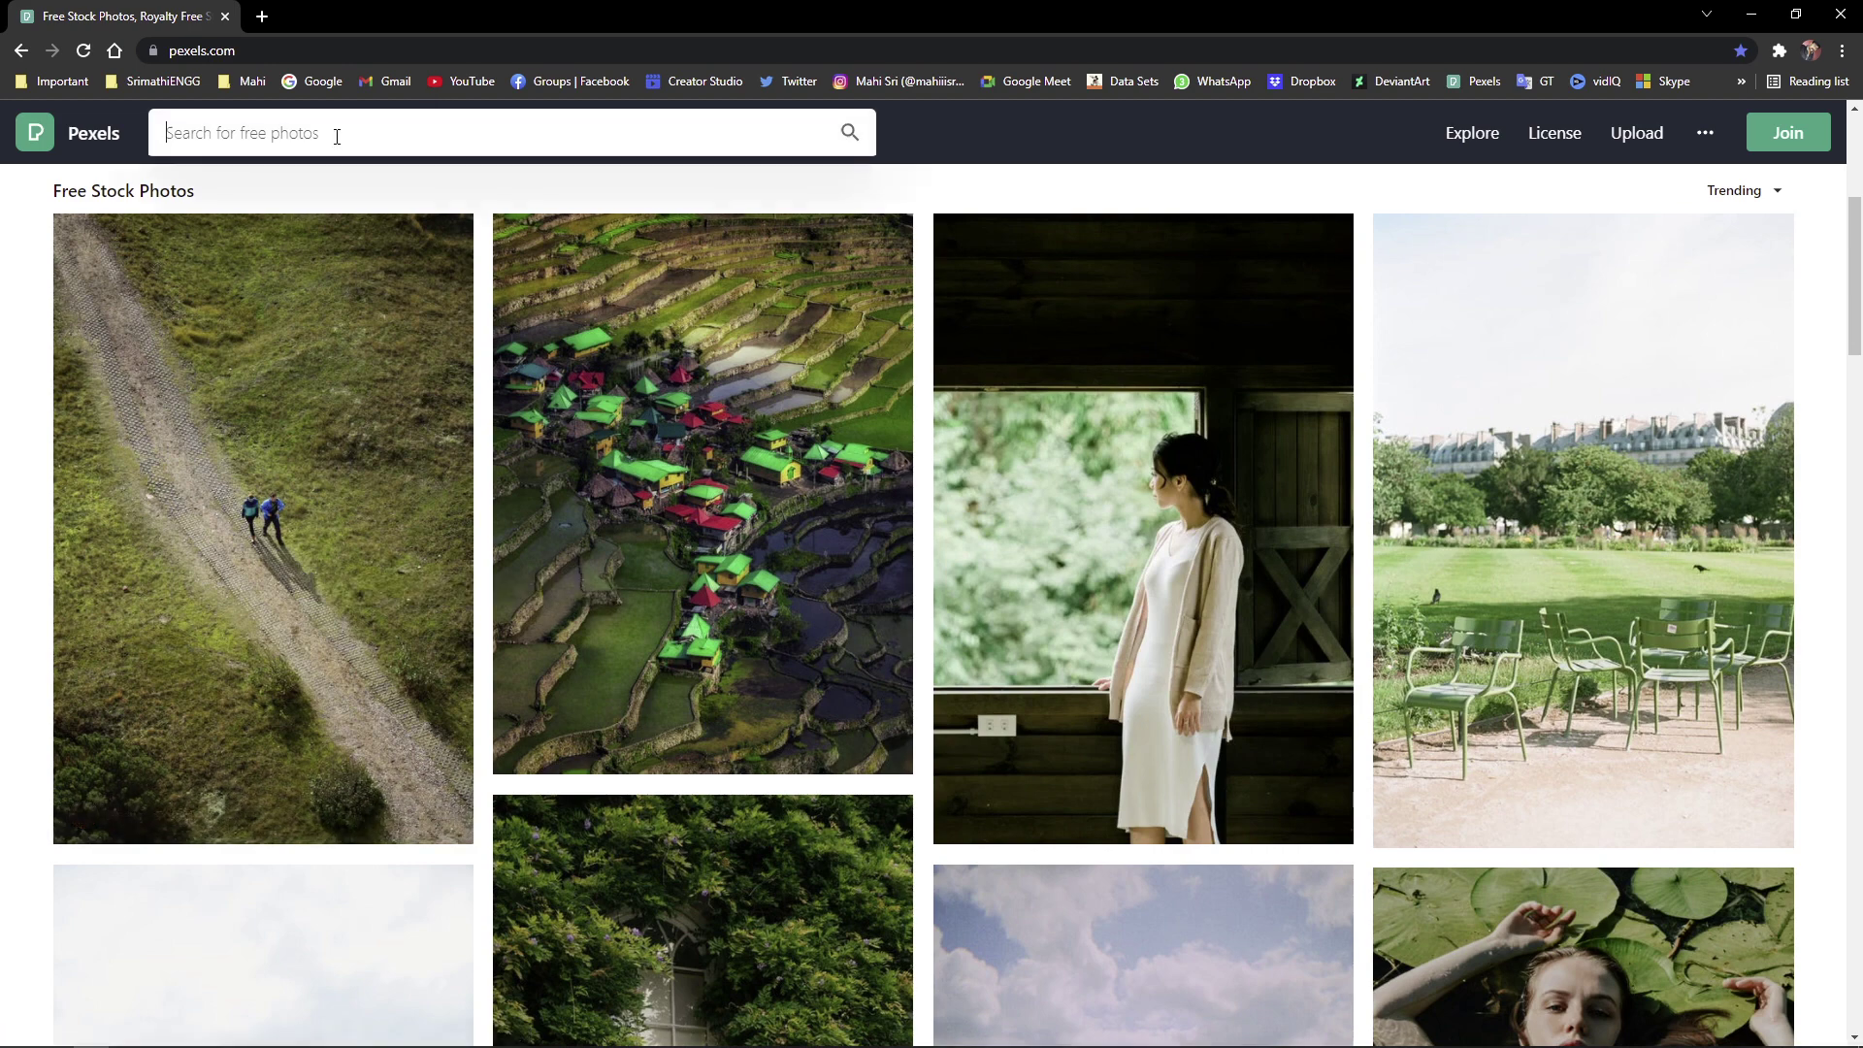
text(wood)
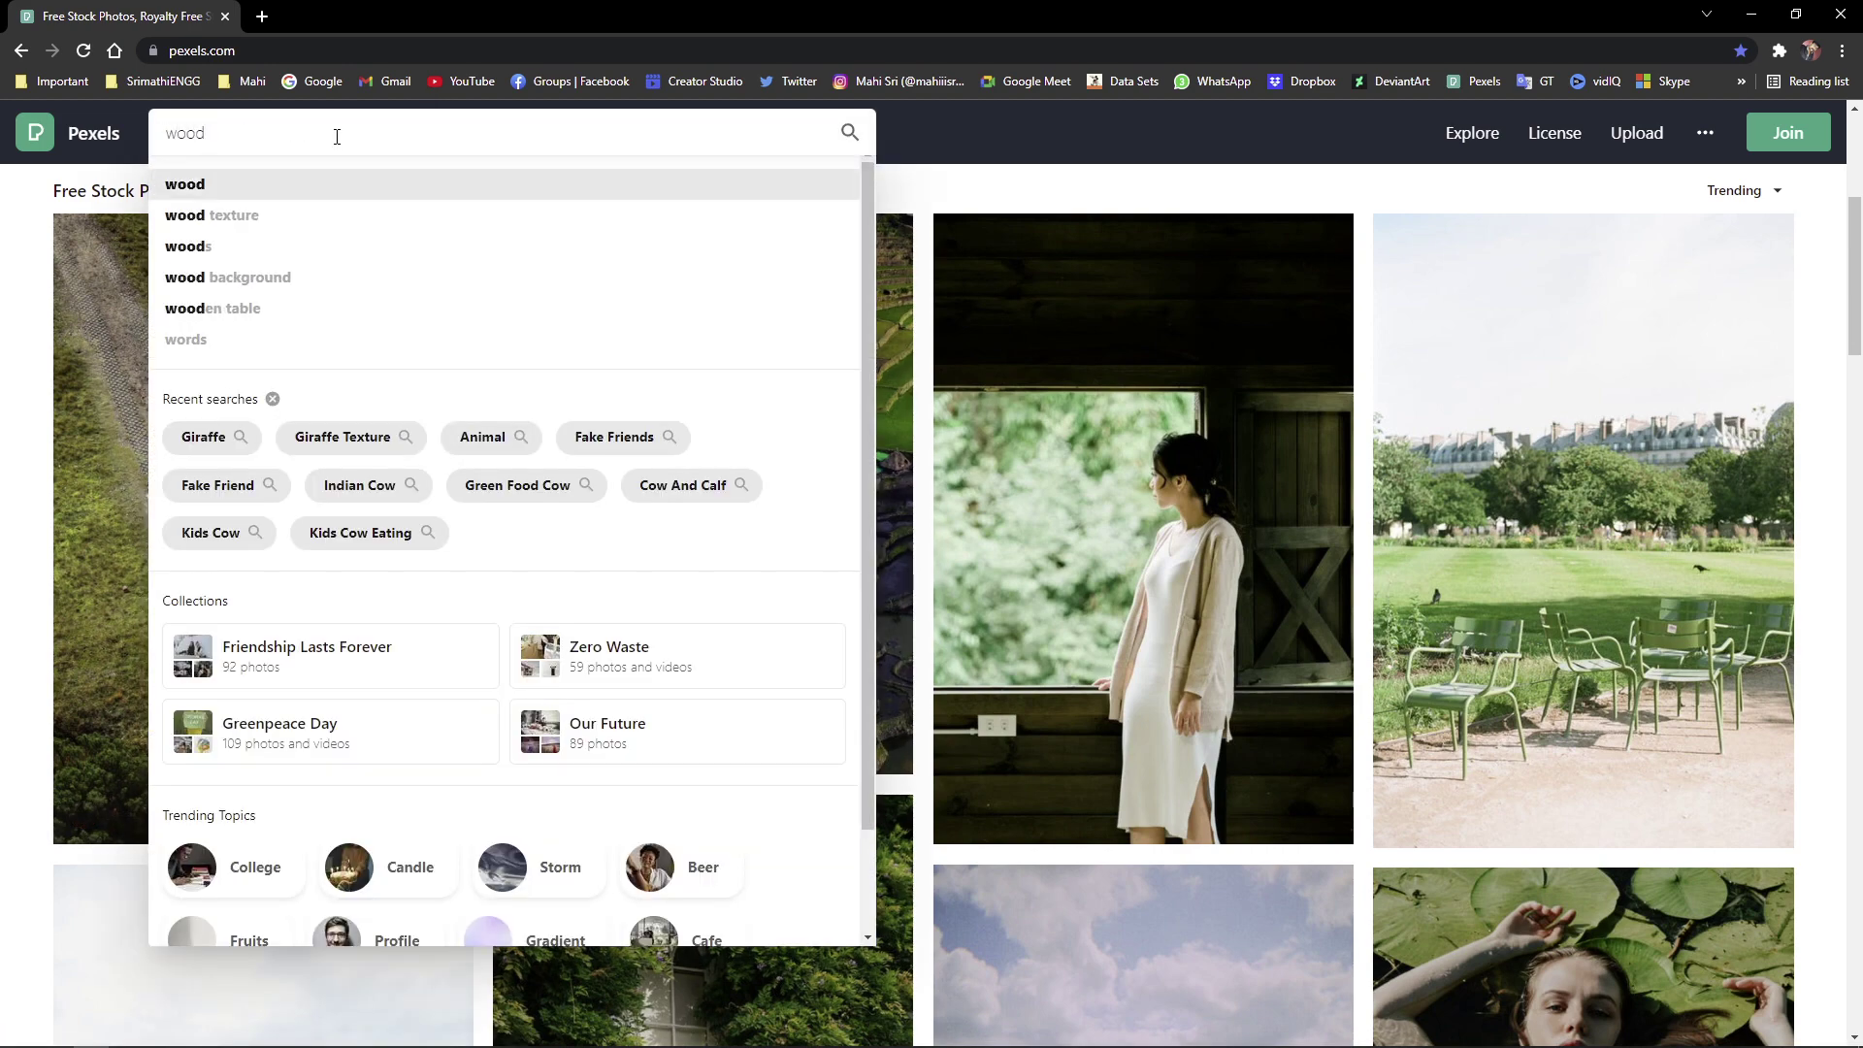
key(Down)
key(Return)
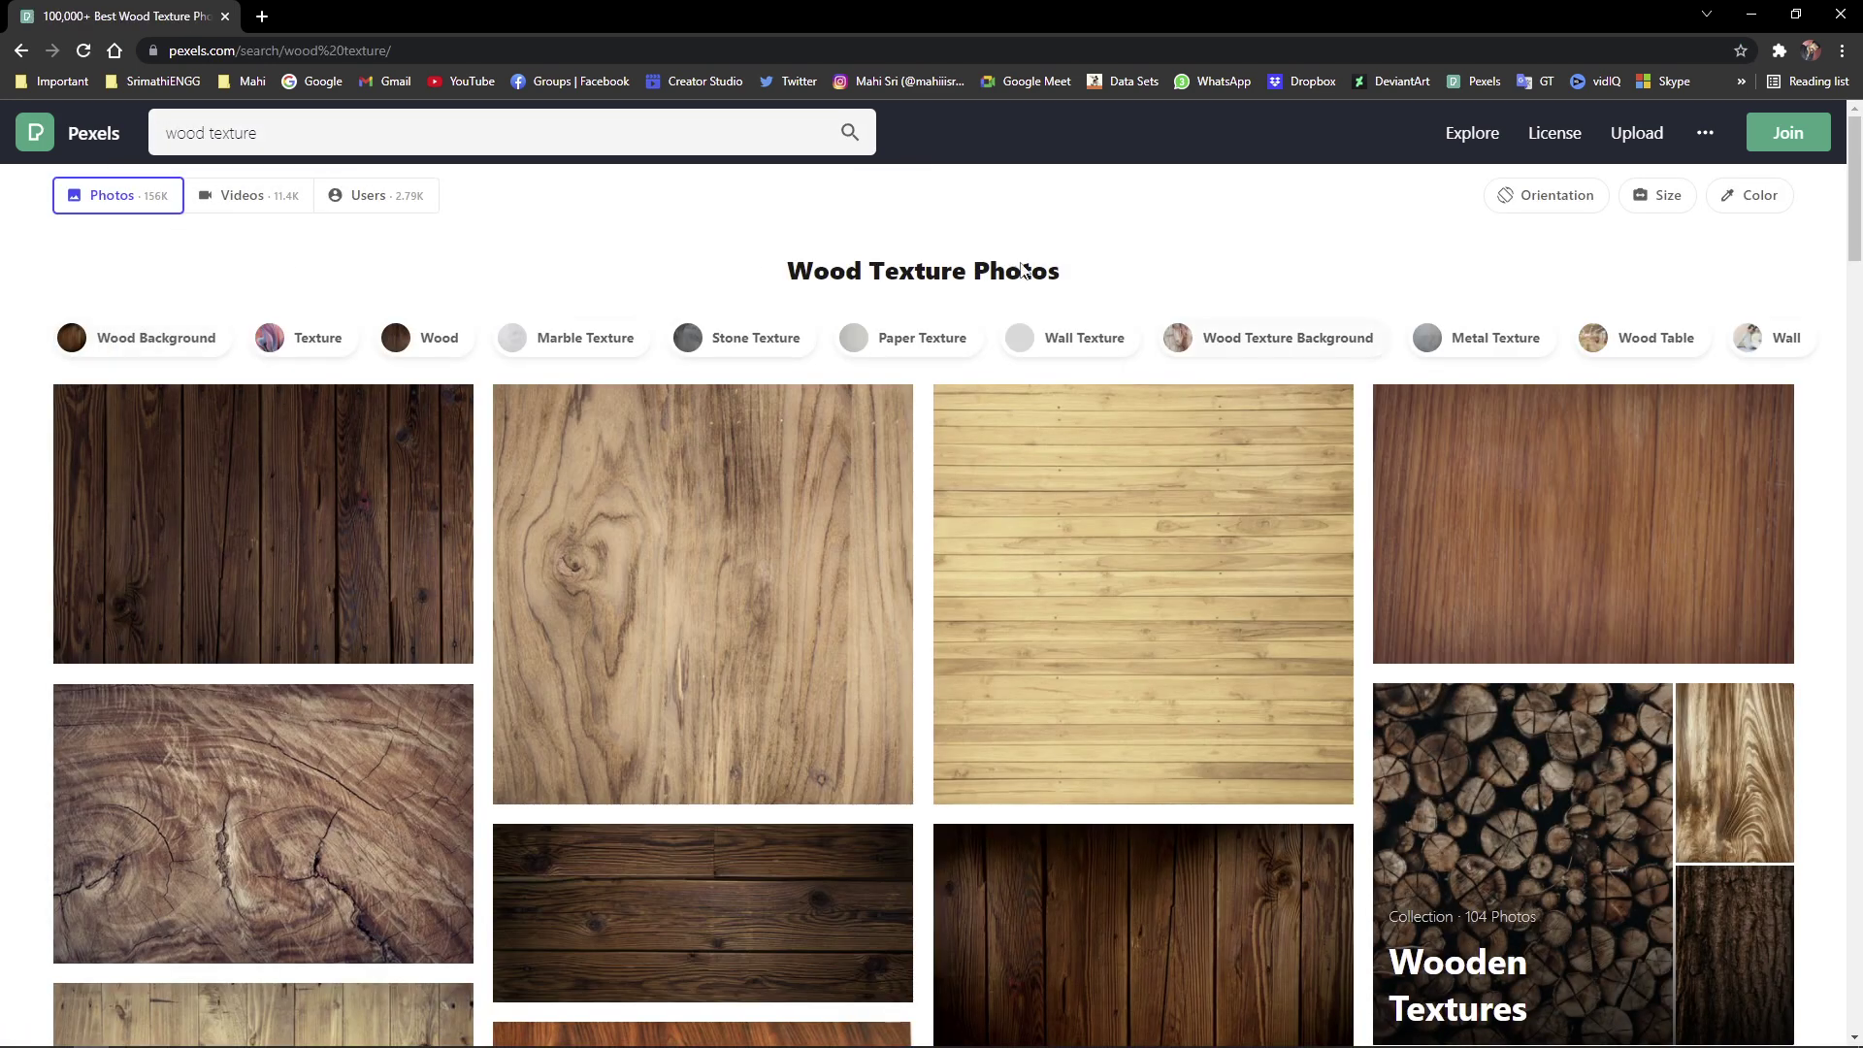
scroll(621, 524, down, 6)
scroll(825, 601, up, 6)
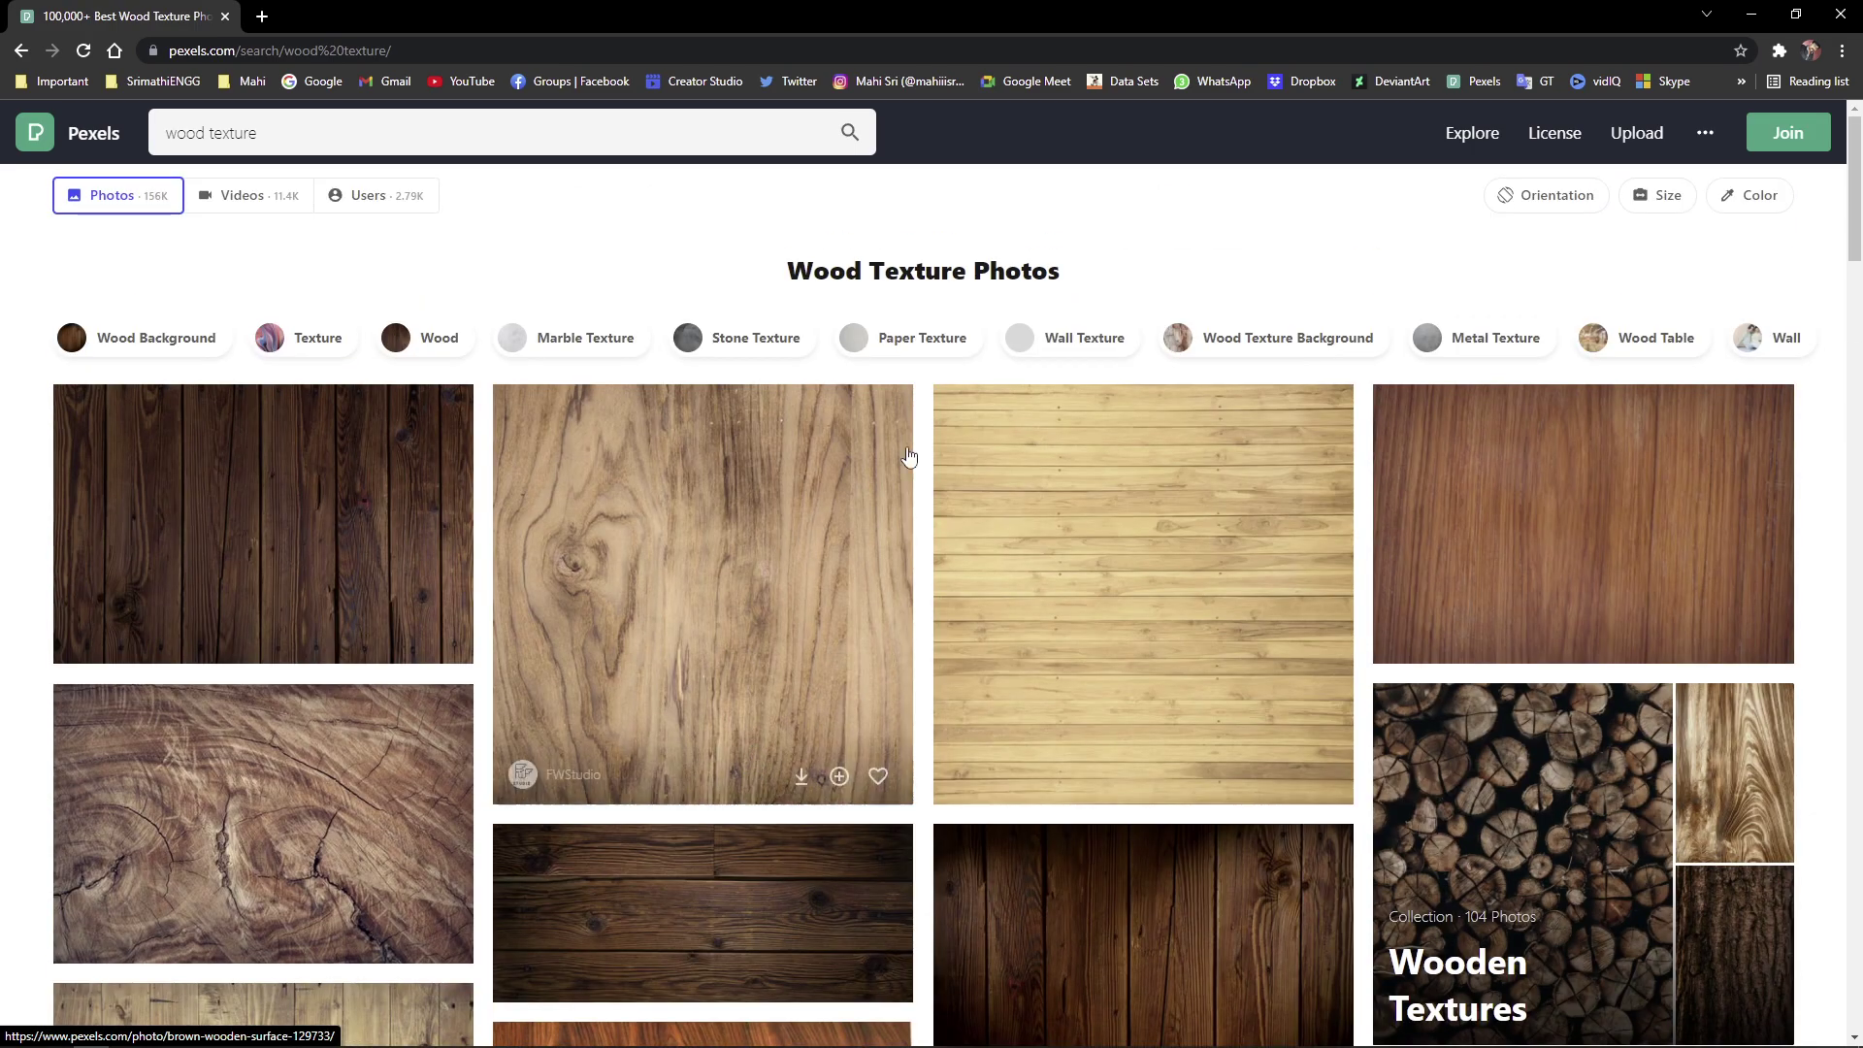
click(1156, 590)
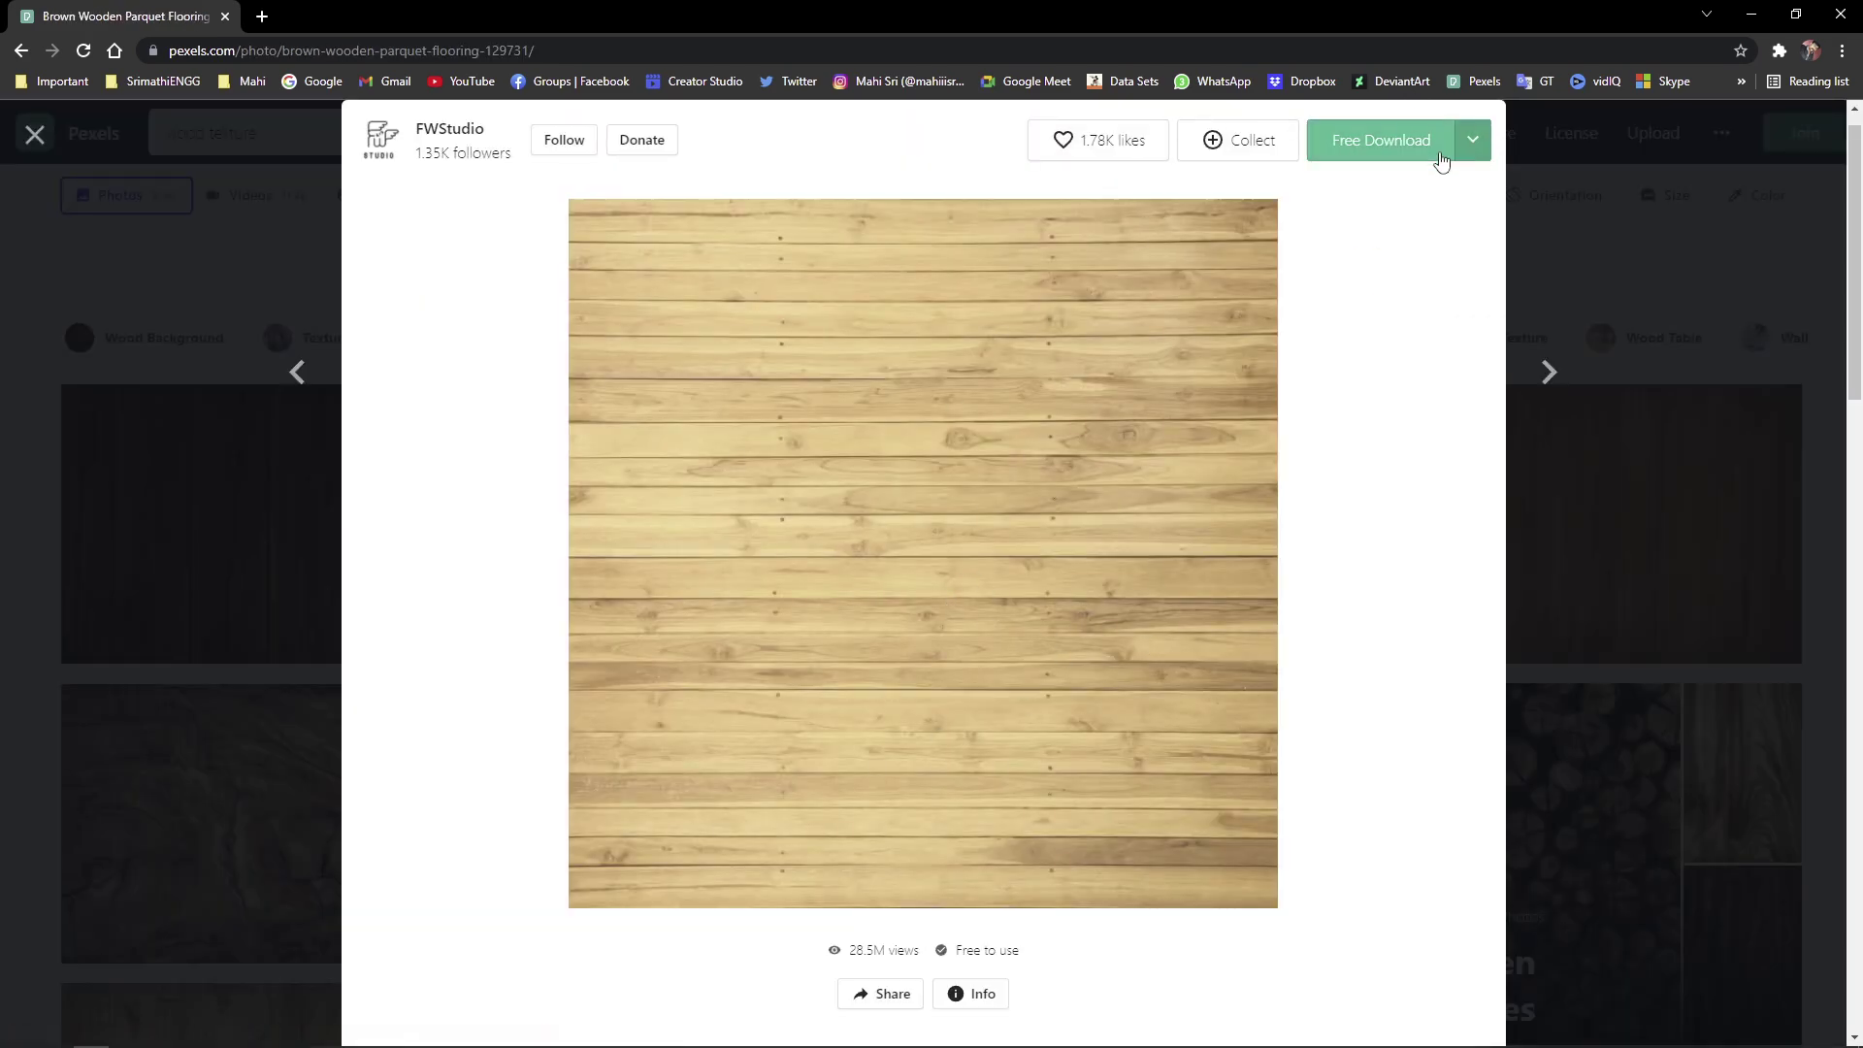
click(1473, 143)
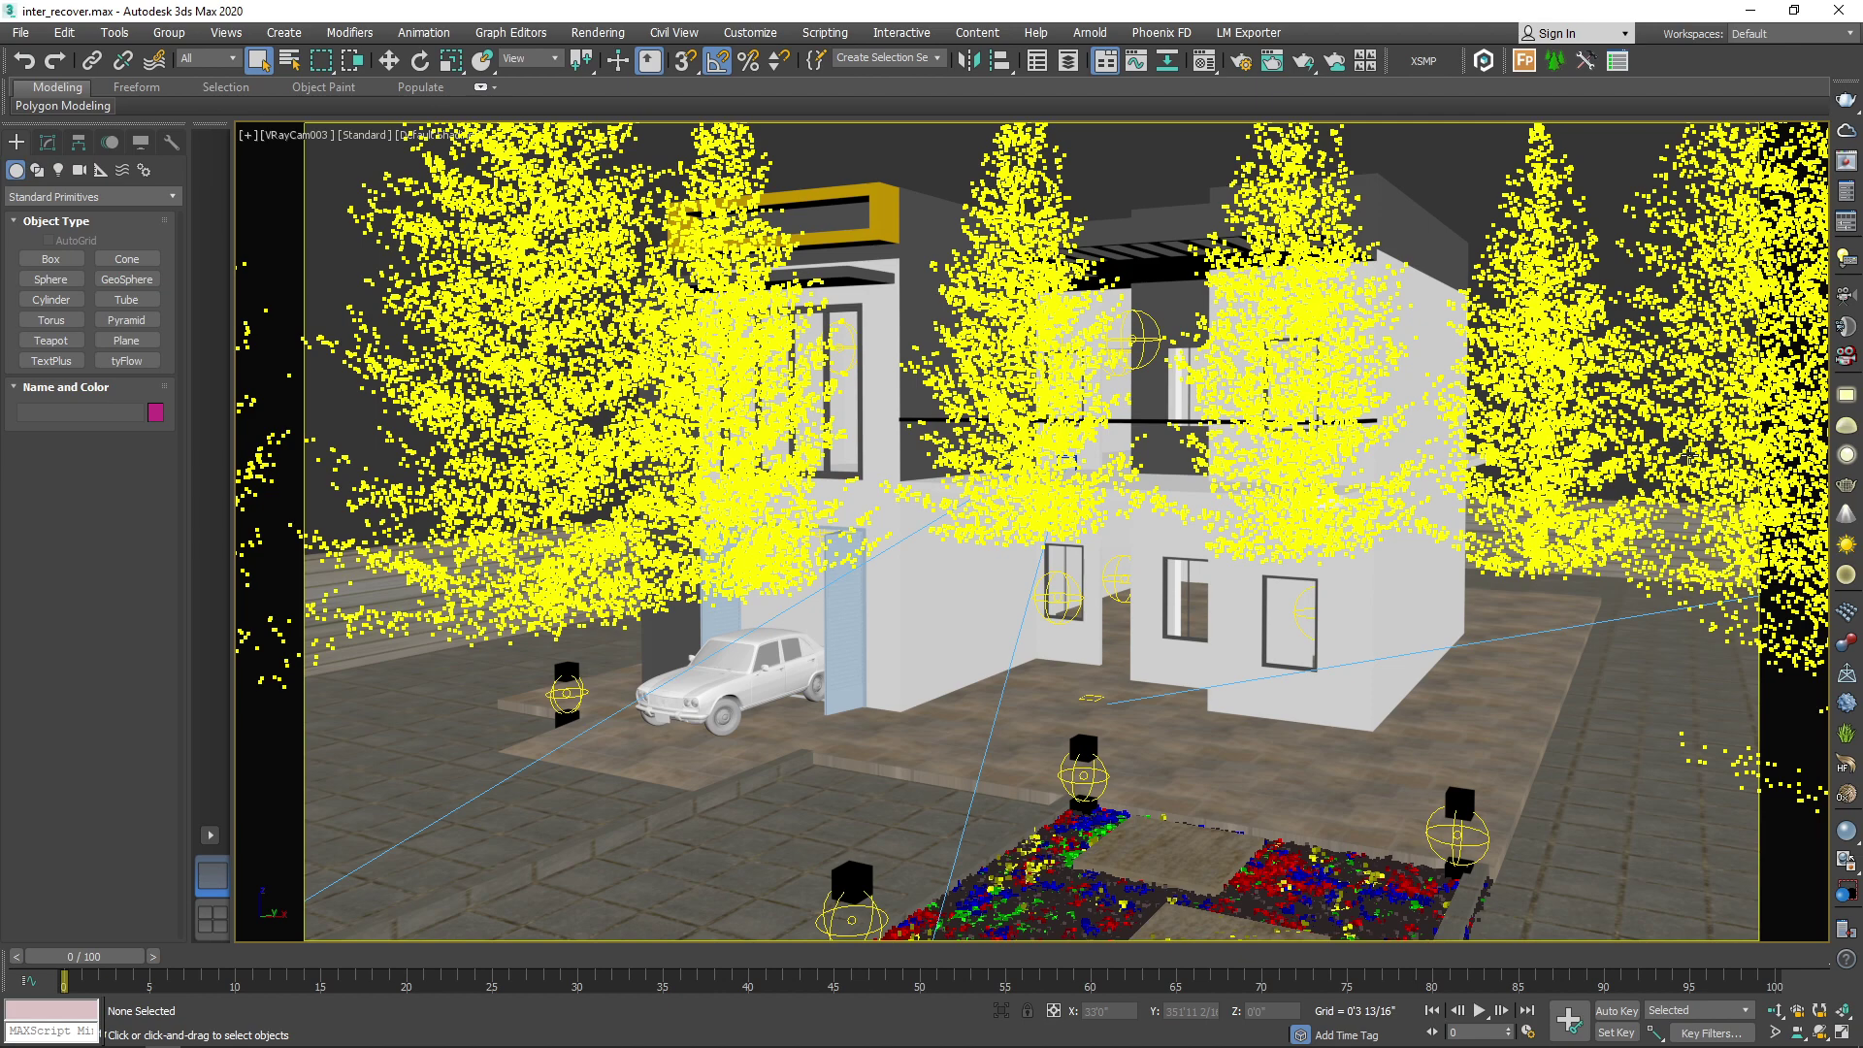
- Switch to the Perspective view and orbit in close to VRayCam003 and the planter
key(p)
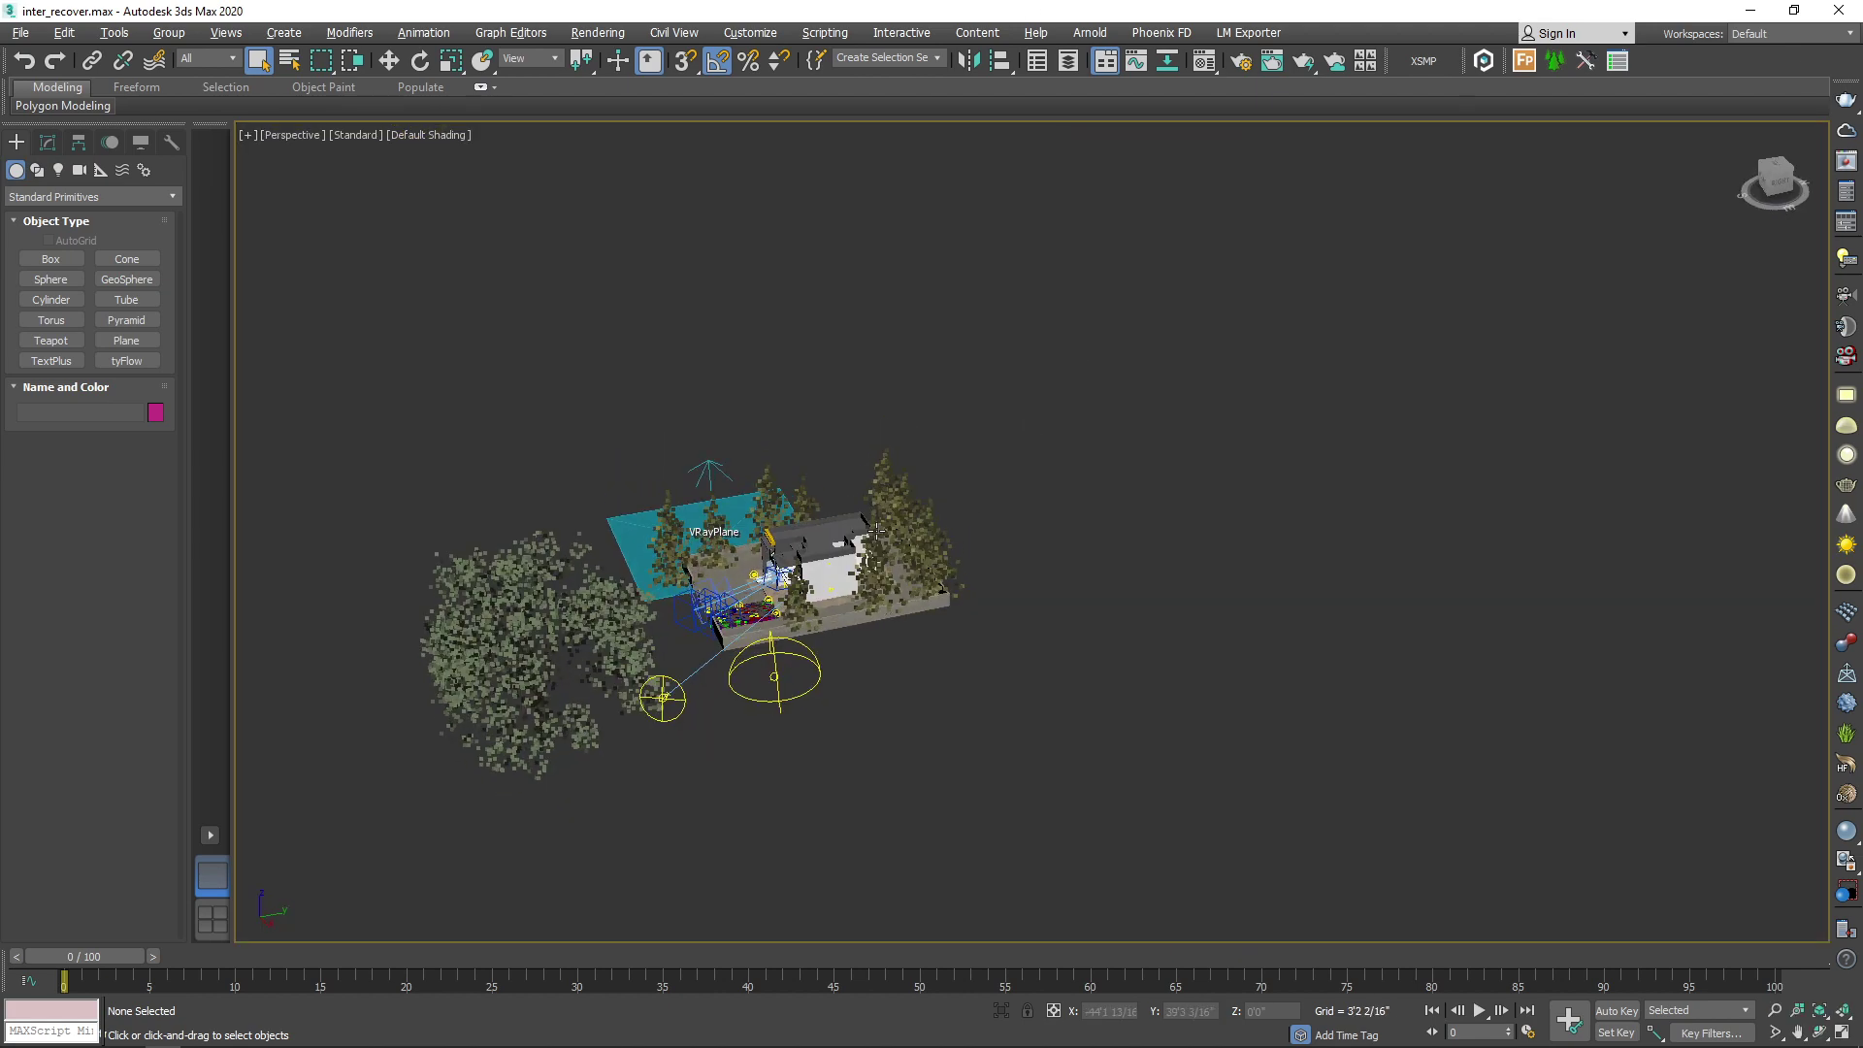
scroll(876, 531, up, 6)
scroll(864, 573, up, 2)
scroll(844, 641, down, 2)
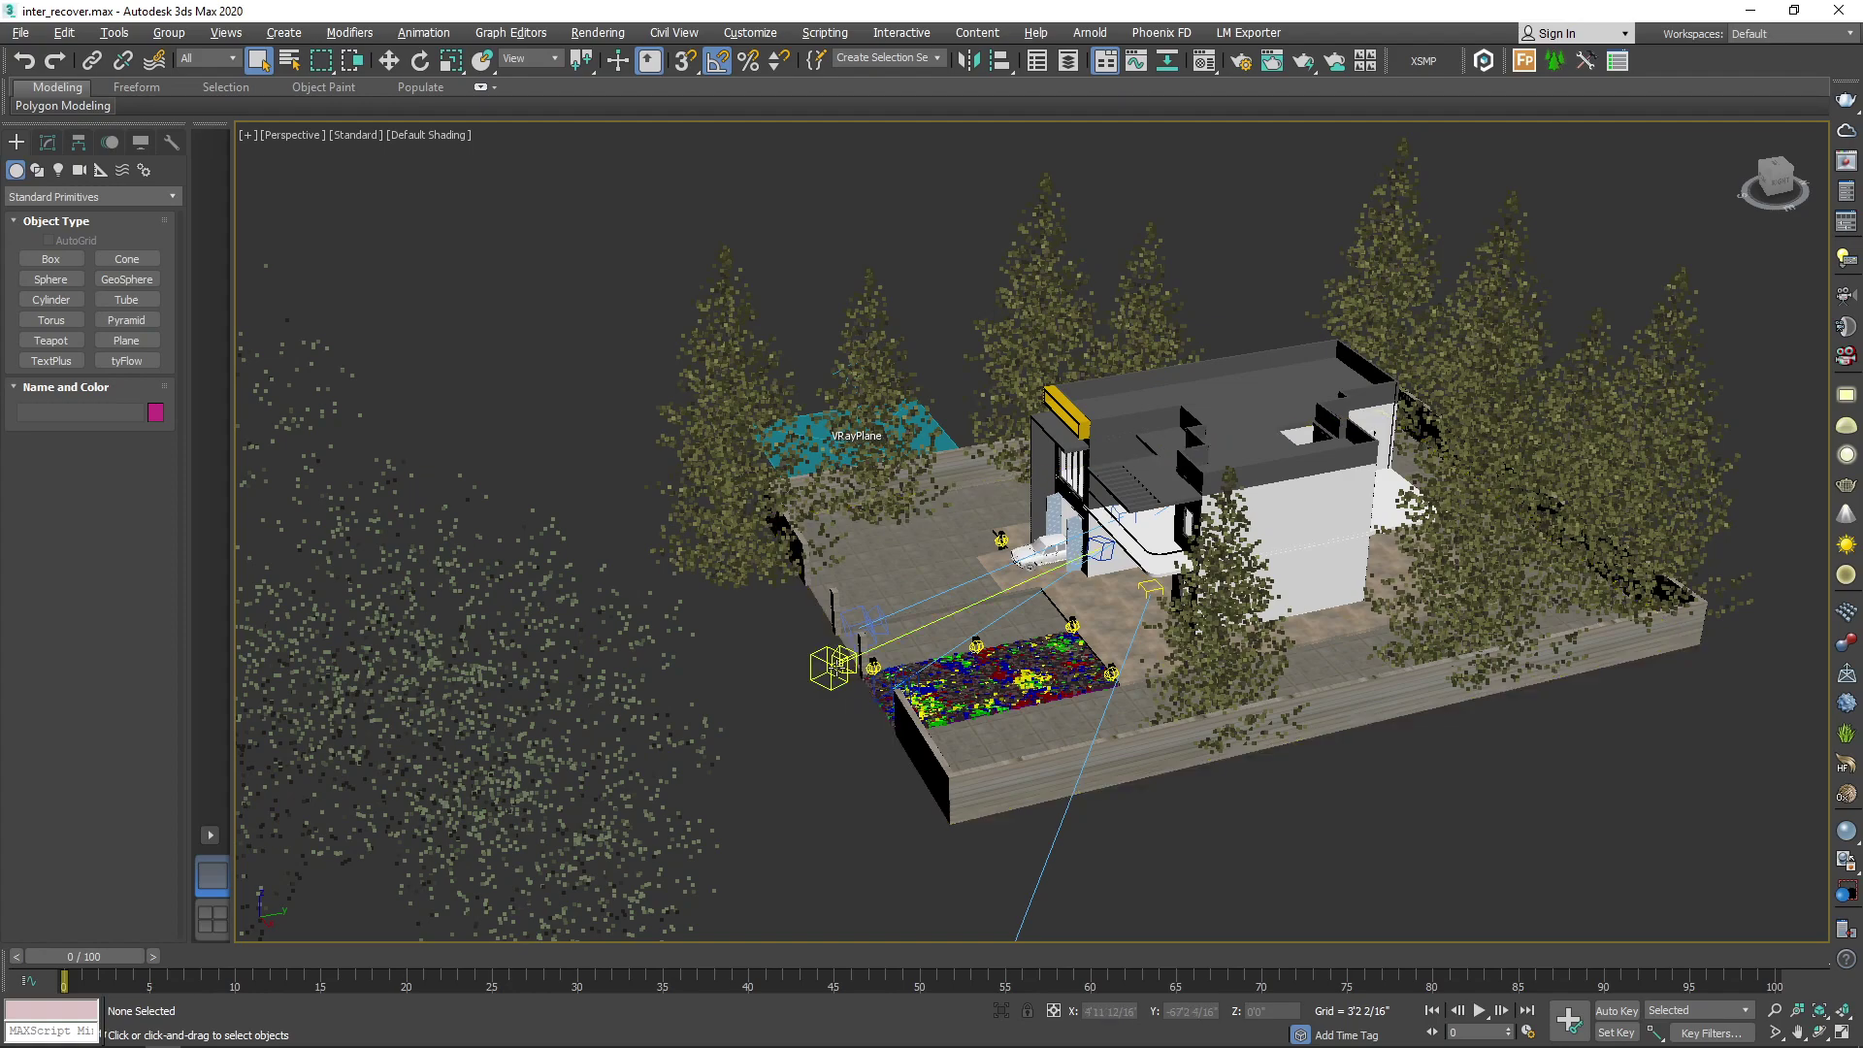
click(837, 664)
mouse_move(794, 707)
alt+middle_down()
mouse_move(1348, 692)
mouse_move(1235, 731)
mouse_move(1090, 853)
alt+middle_up()
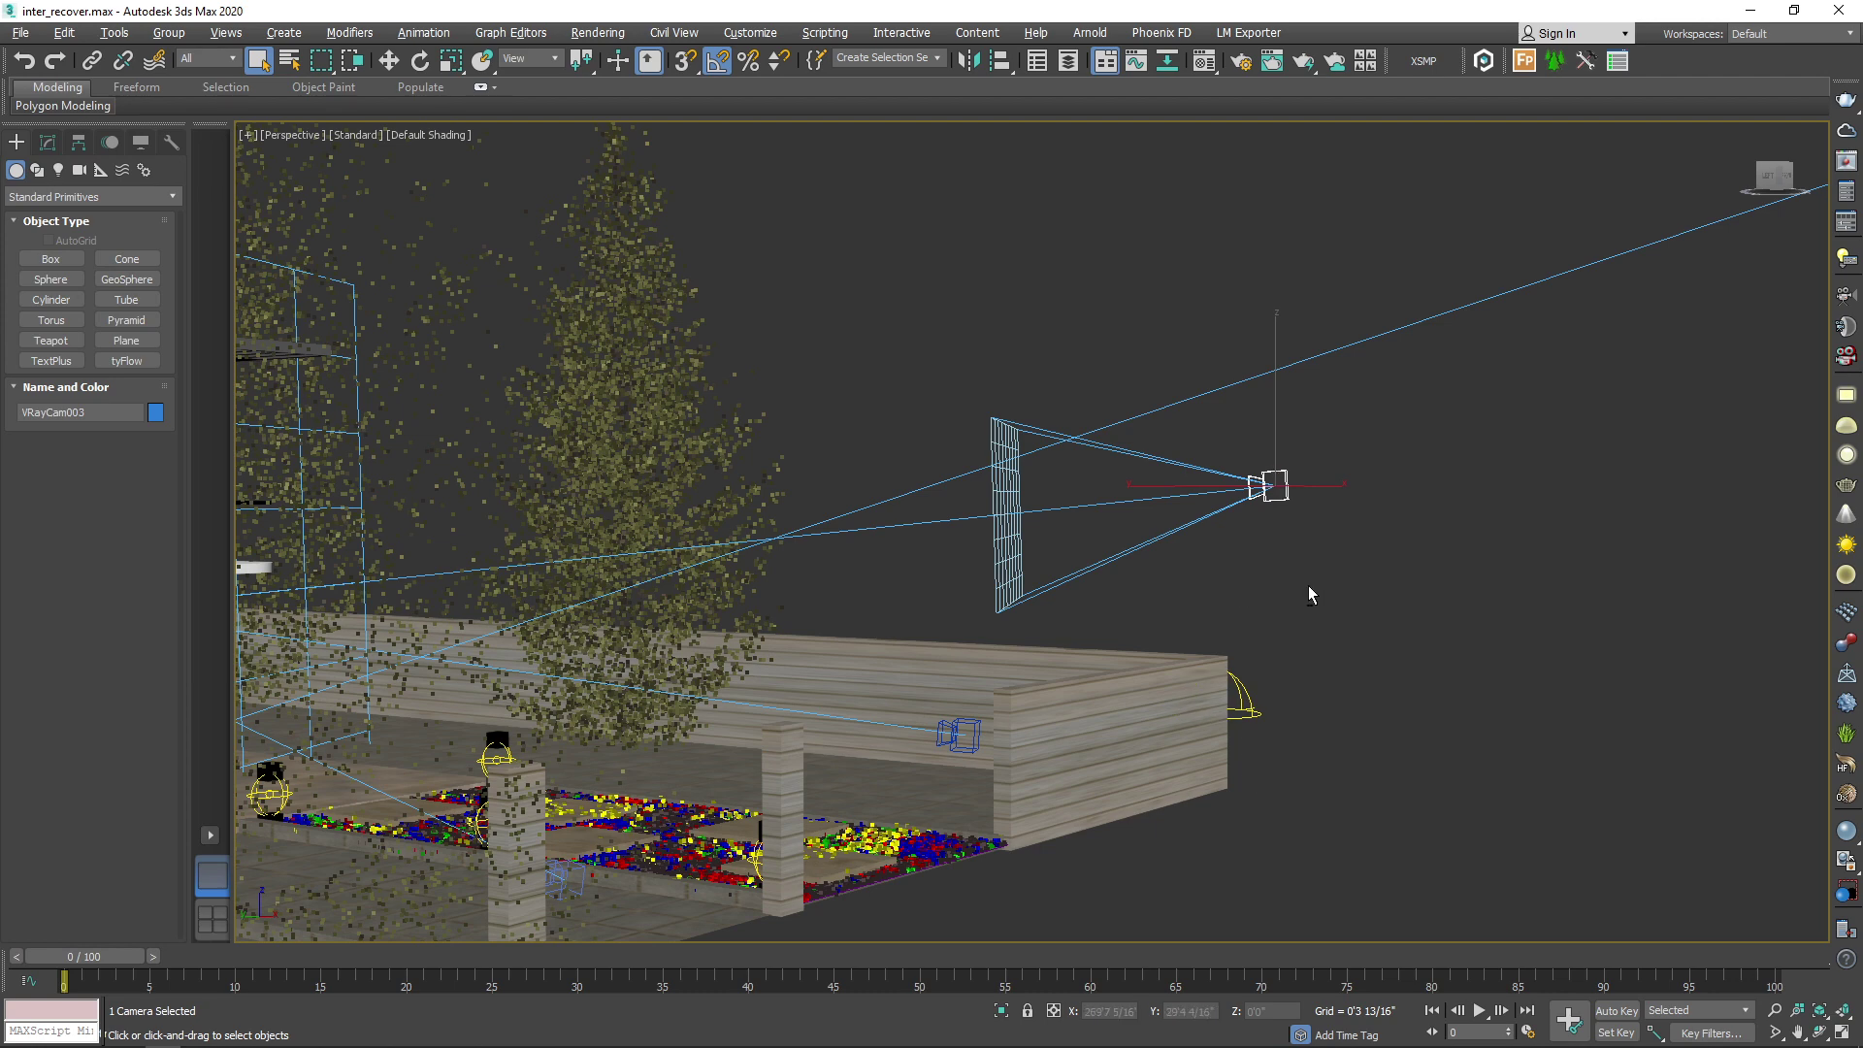
alt+middle_drag(1308, 587, 1298, 639)
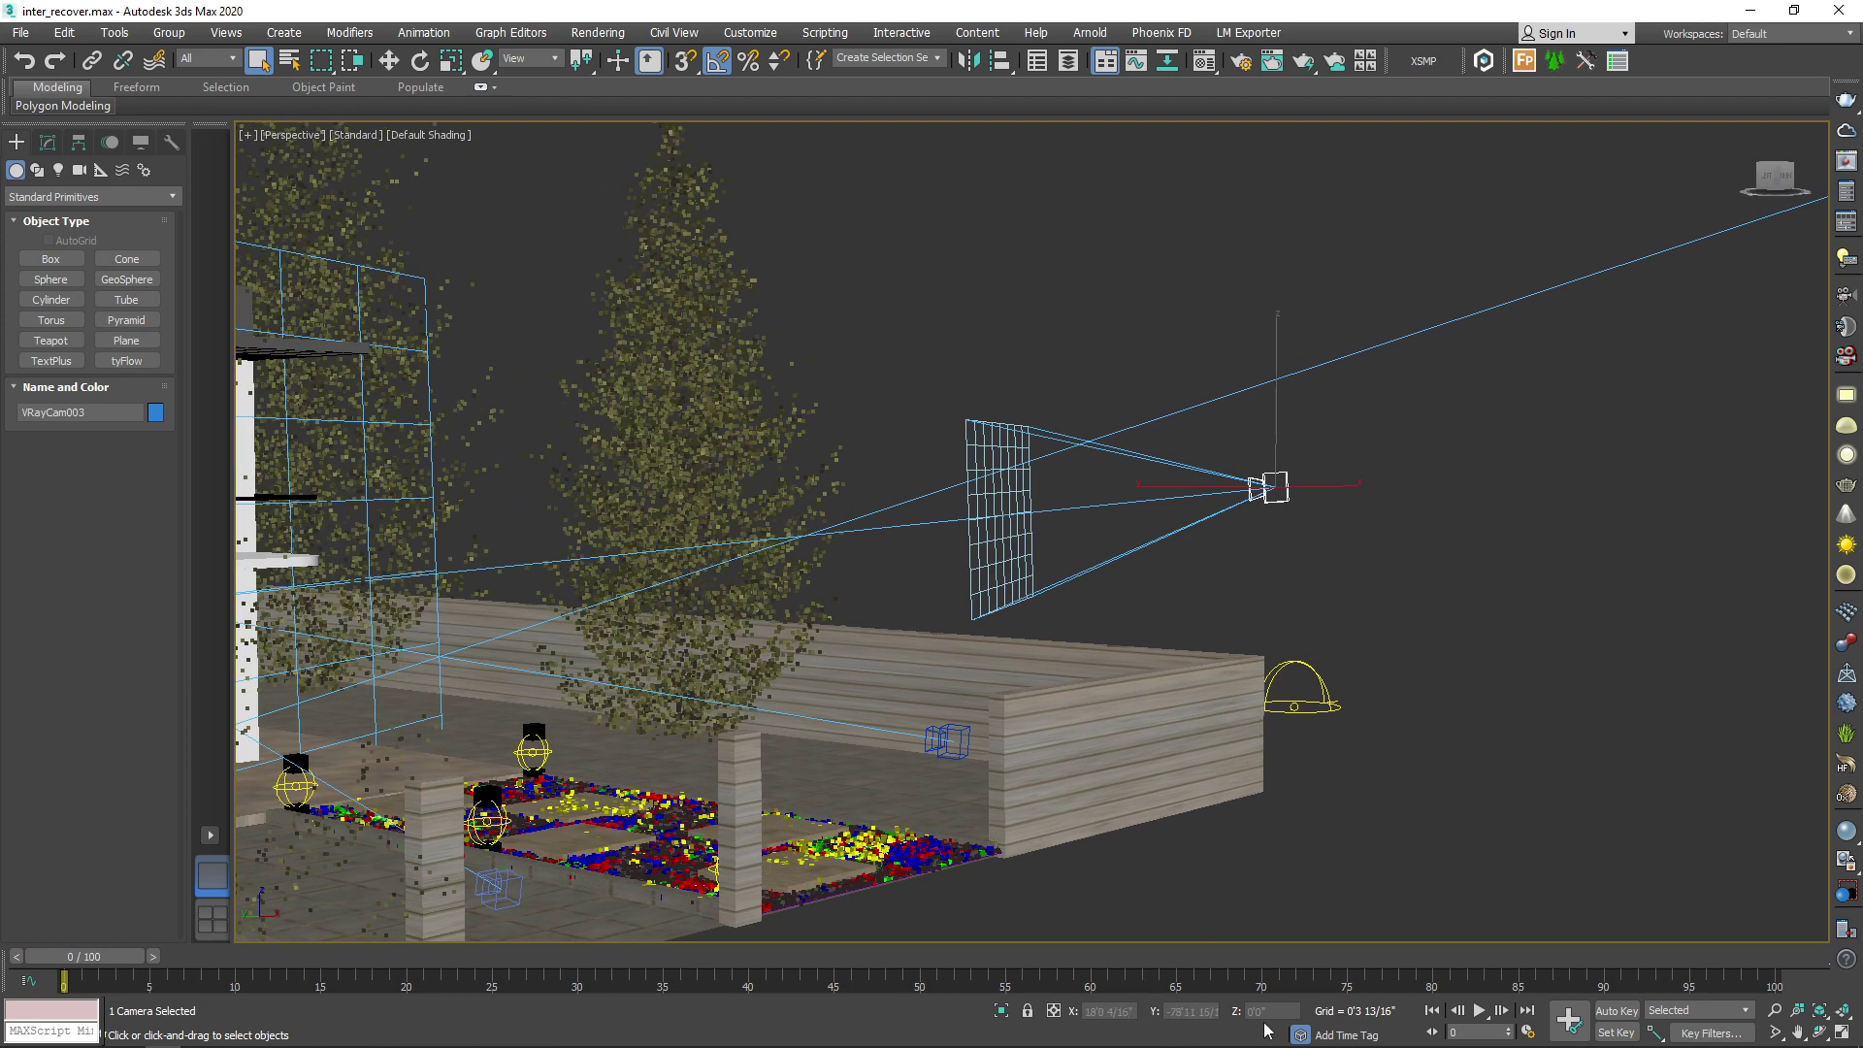
- Orbit out over the garden and house, then look through VRayCam001
key(e)
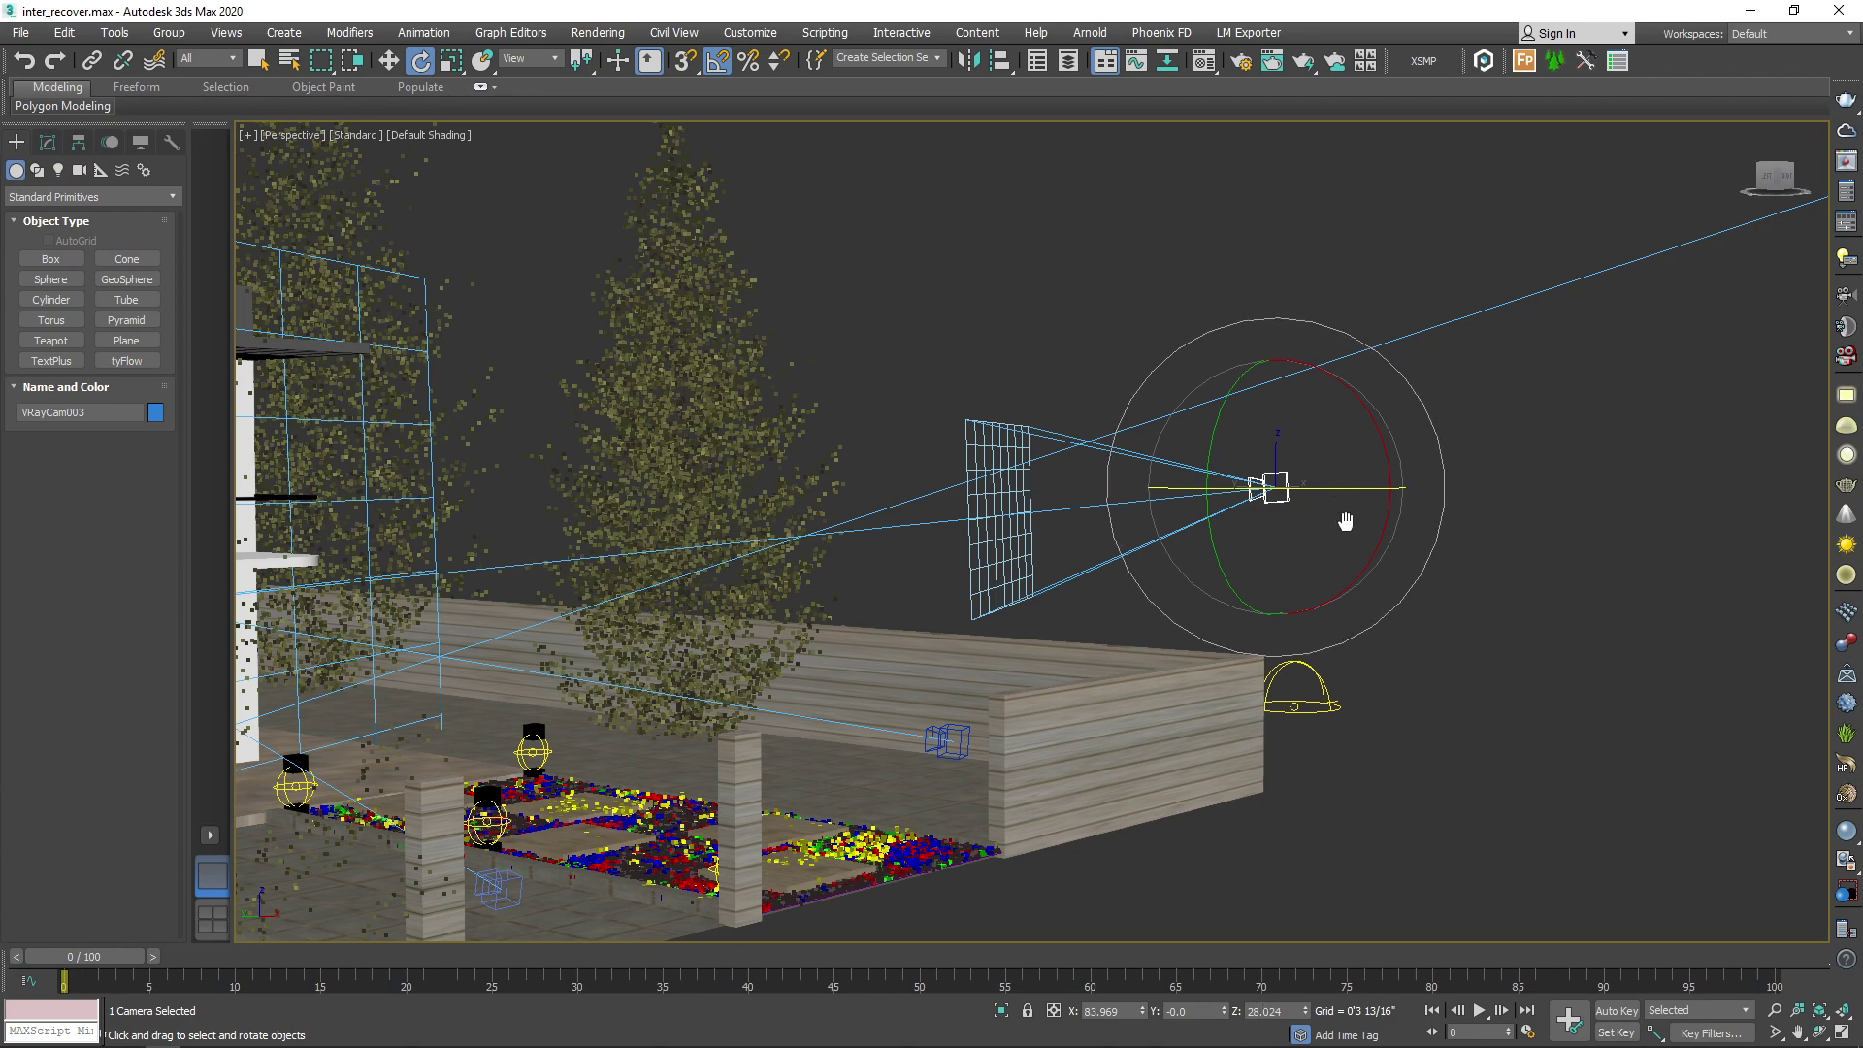
middle_drag(1345, 522, 1533, 475)
mouse_move(1370, 557)
alt+middle_down()
mouse_move(1334, 582)
mouse_move(1199, 834)
mouse_move(1256, 743)
alt+middle_up()
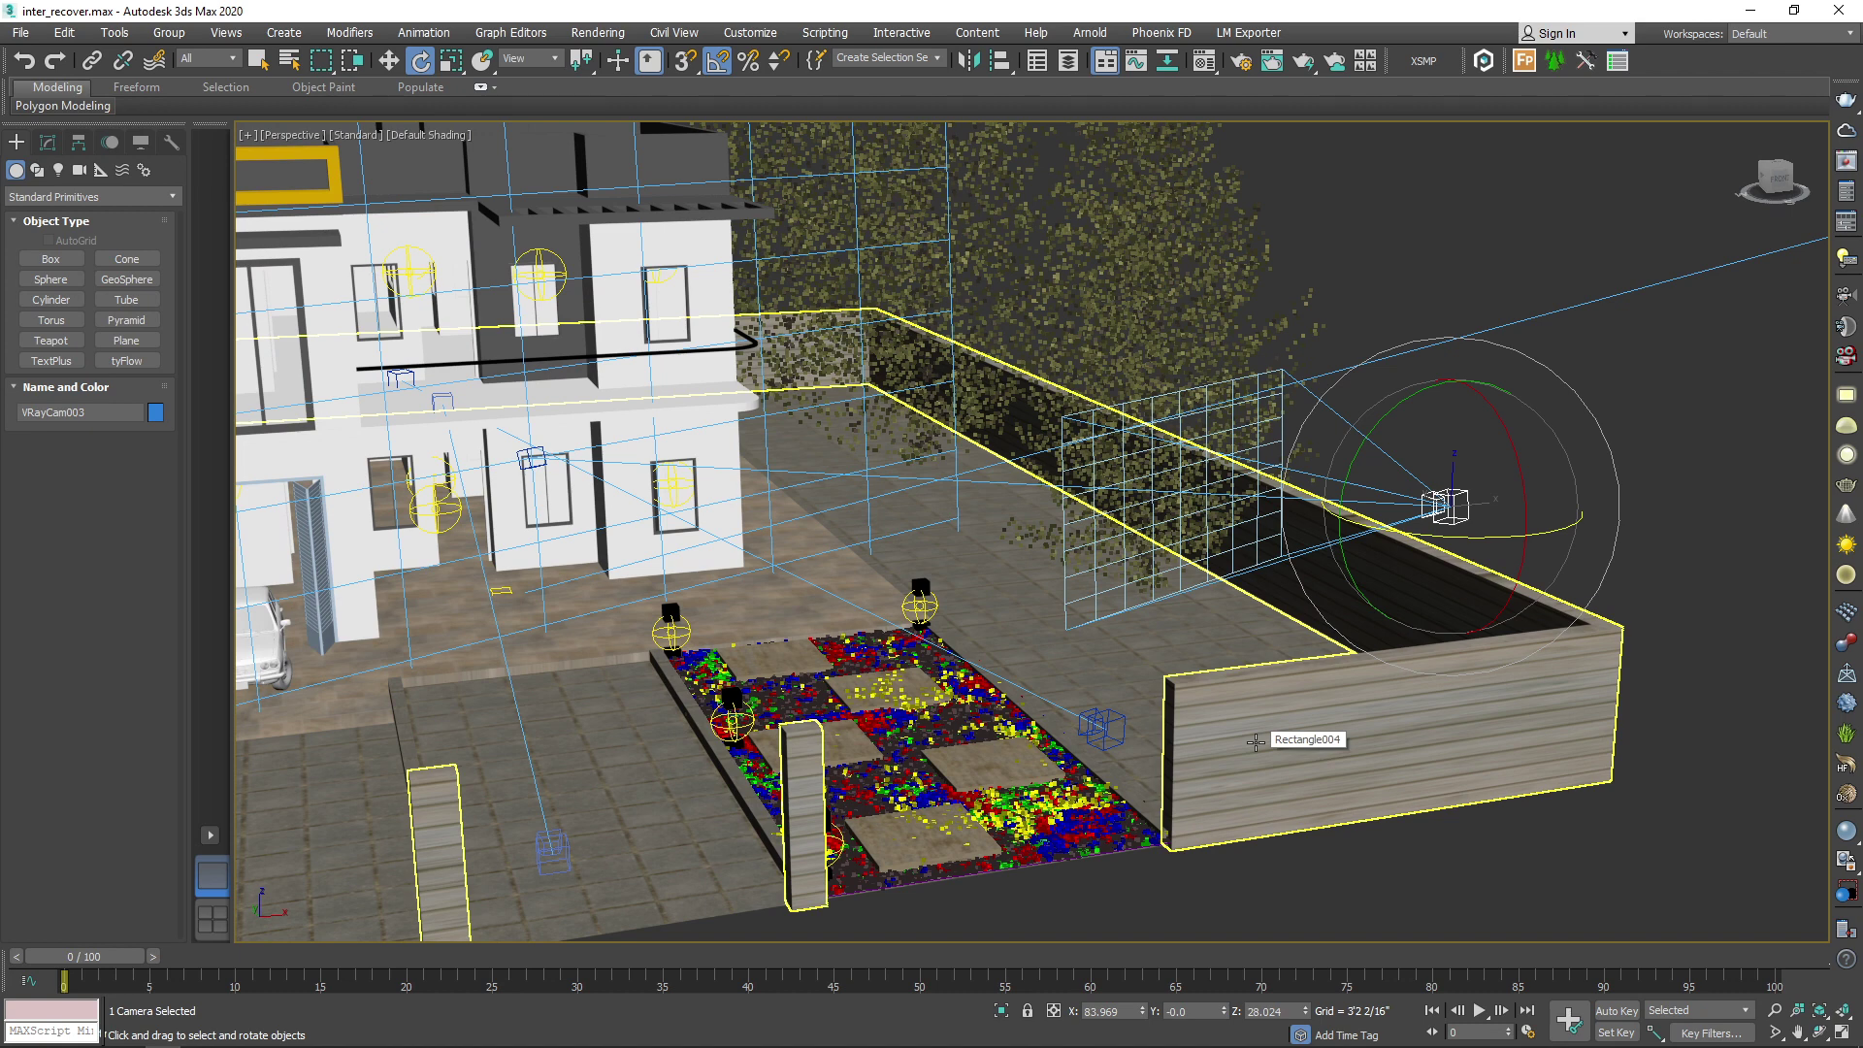
click(1102, 726)
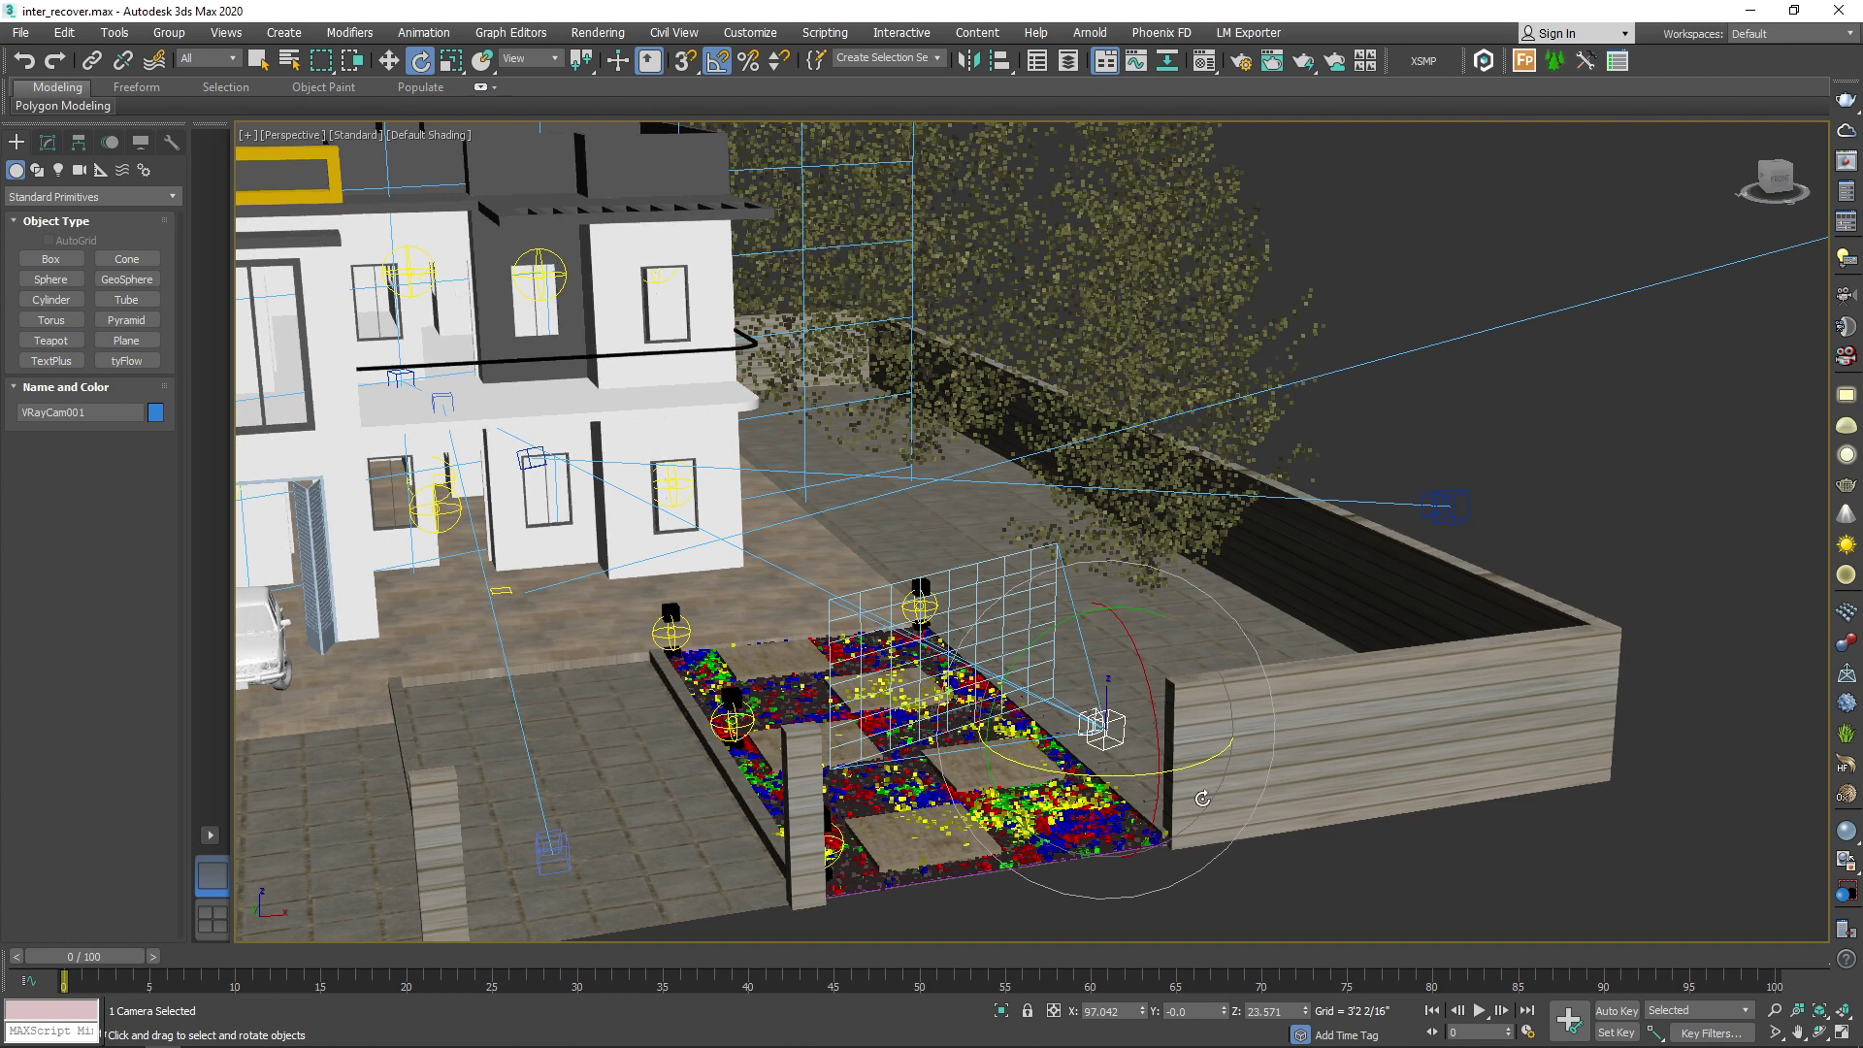
key(c)
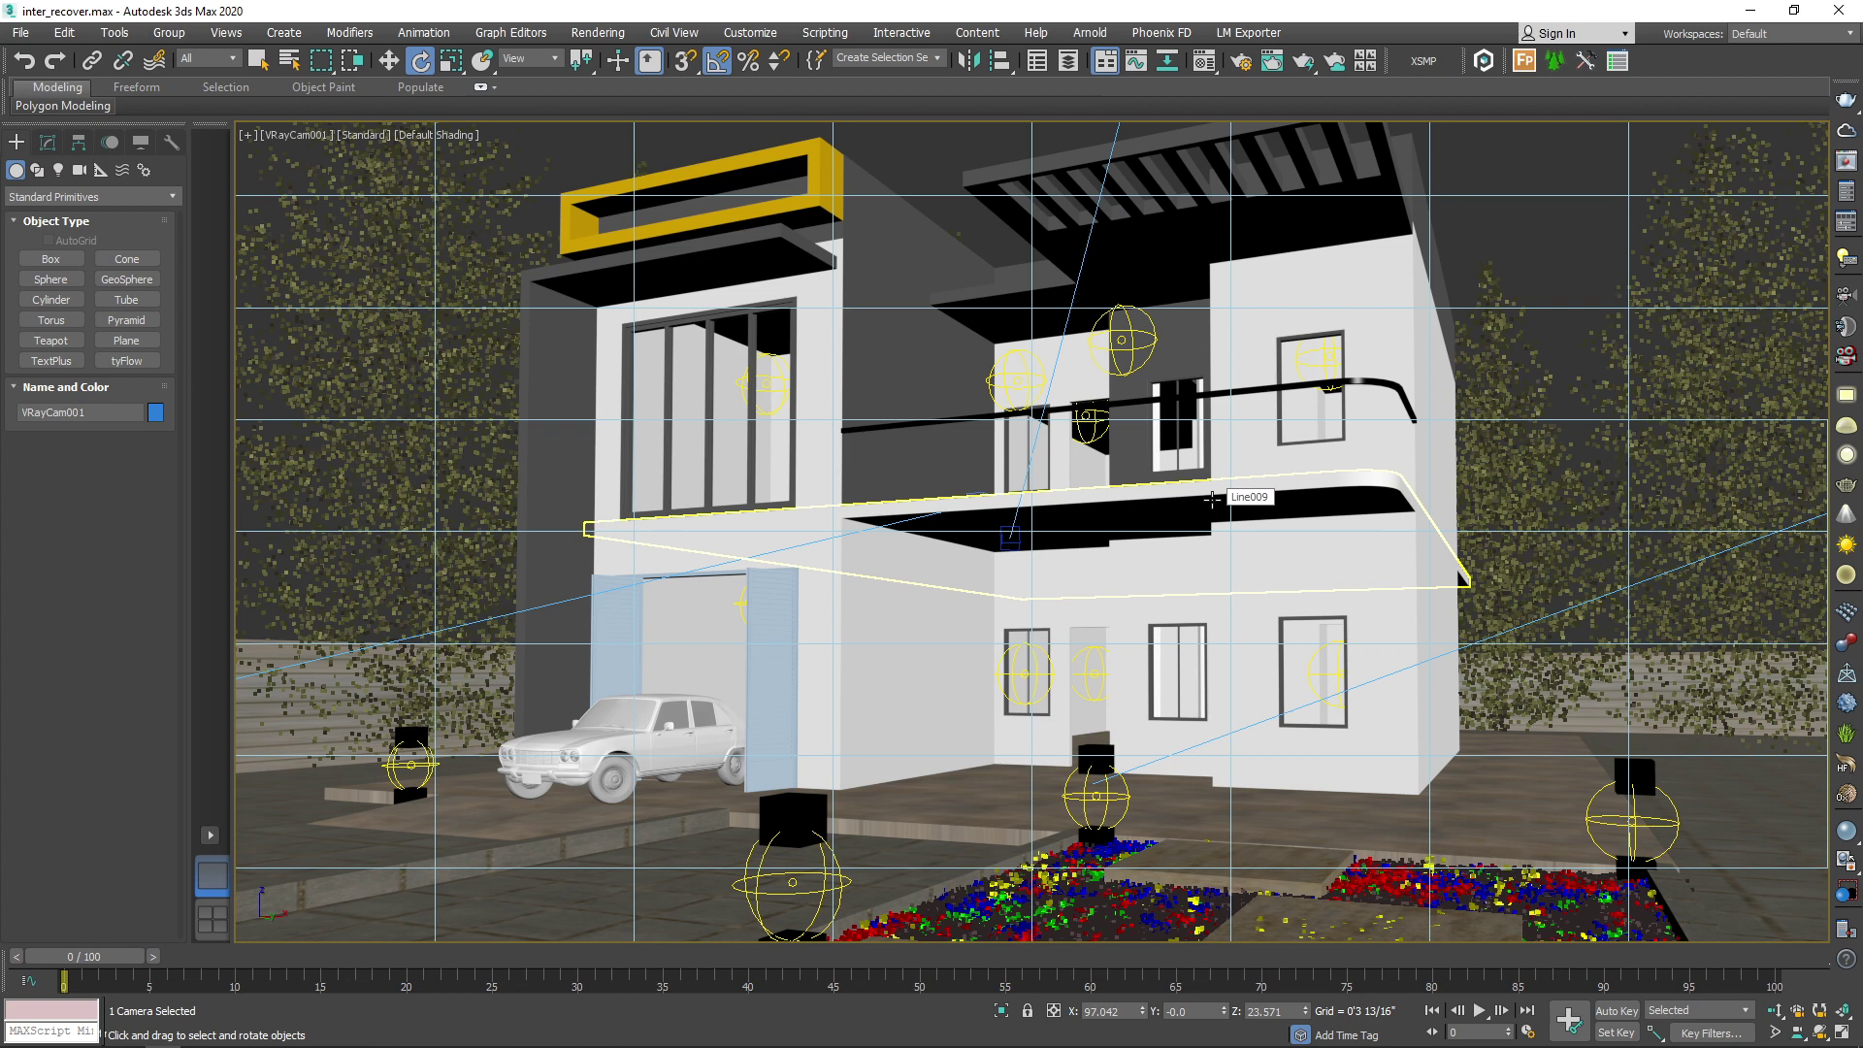
- Try 24 mm and 200 mm focal lengths on VRayCam001, then settle on 46 mm
click(46, 141)
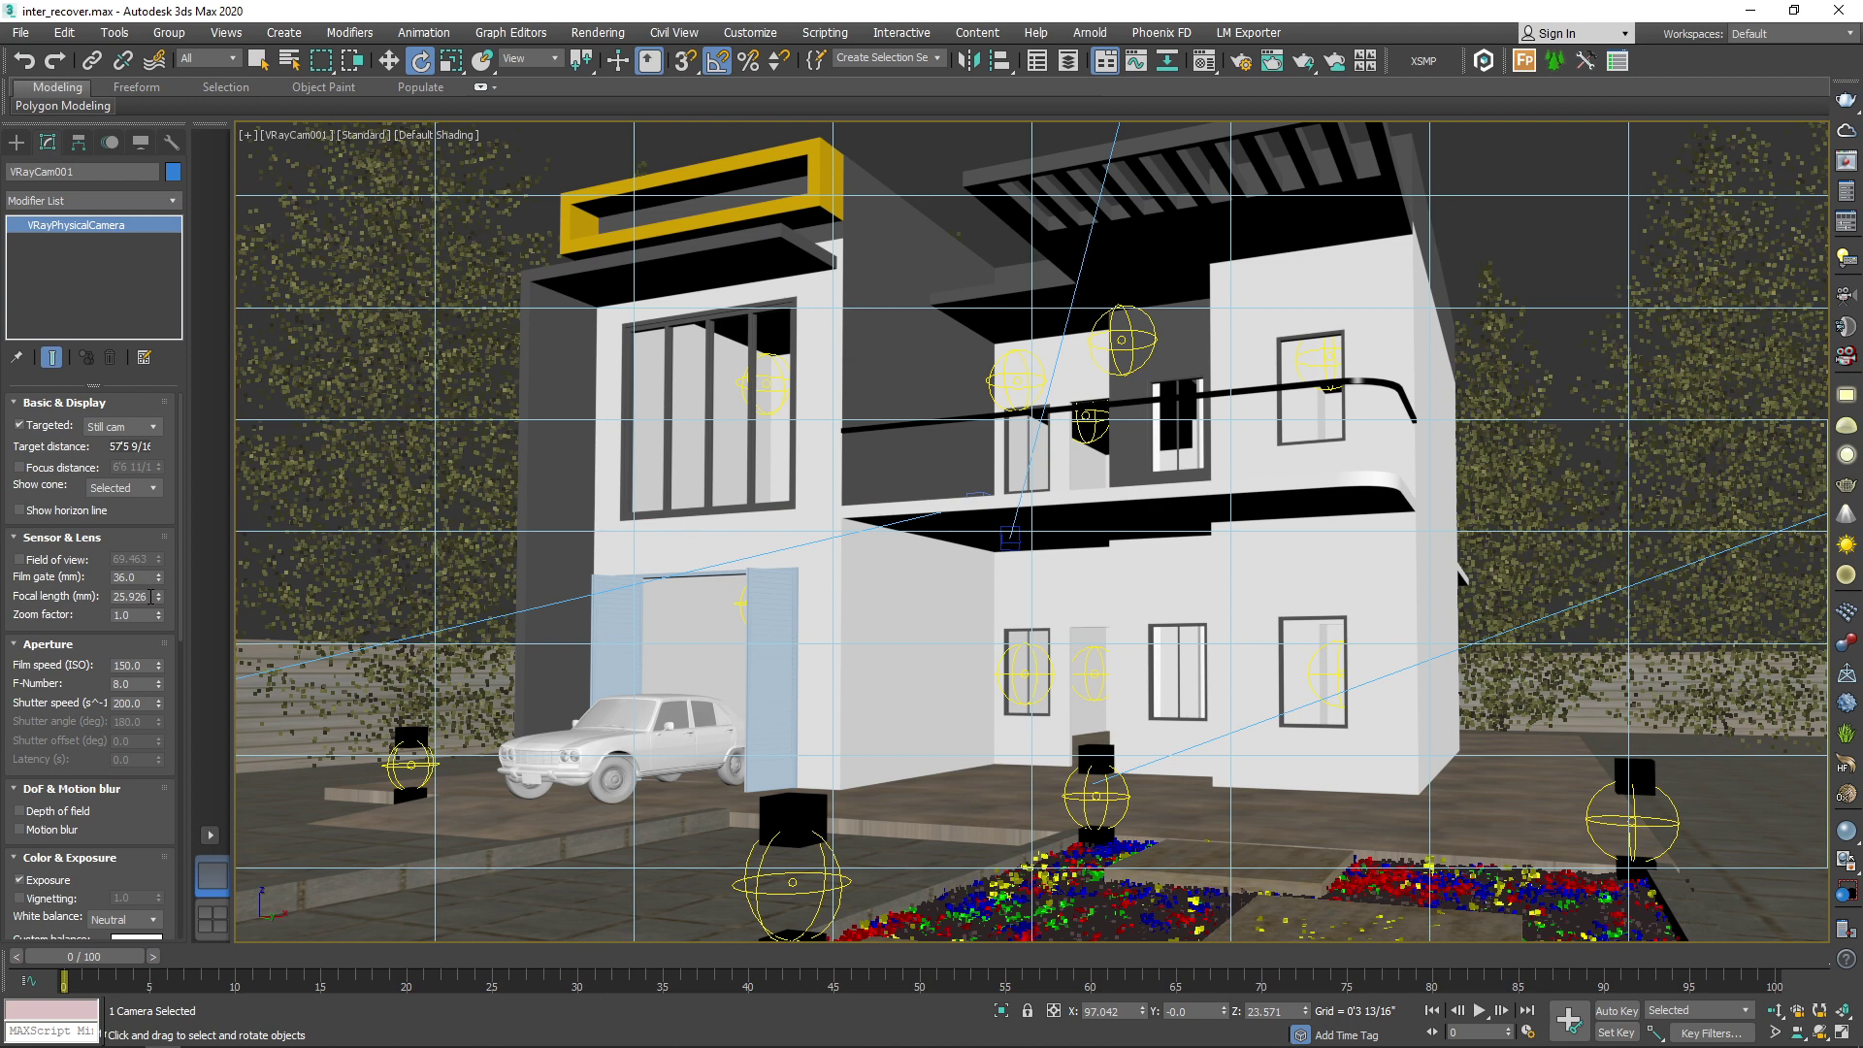
click(131, 596)
text(24)
key(Return)
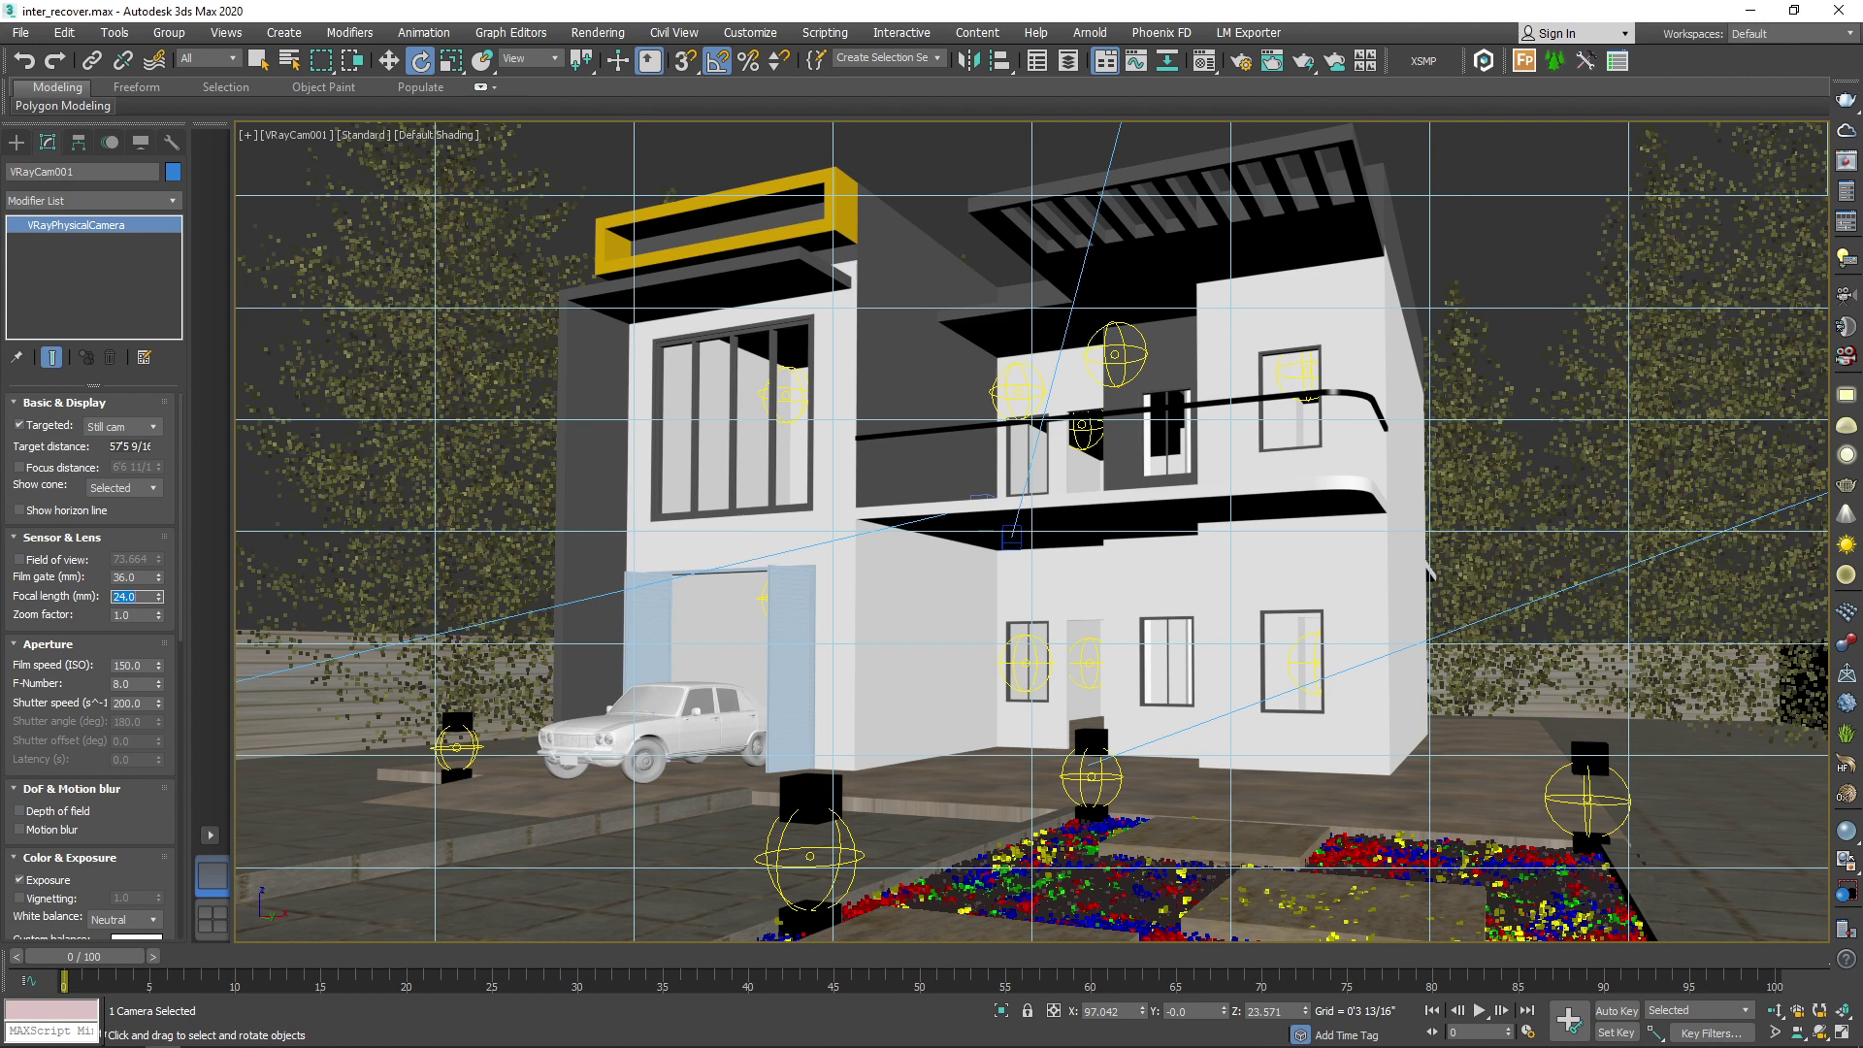
text(200)
key(Return)
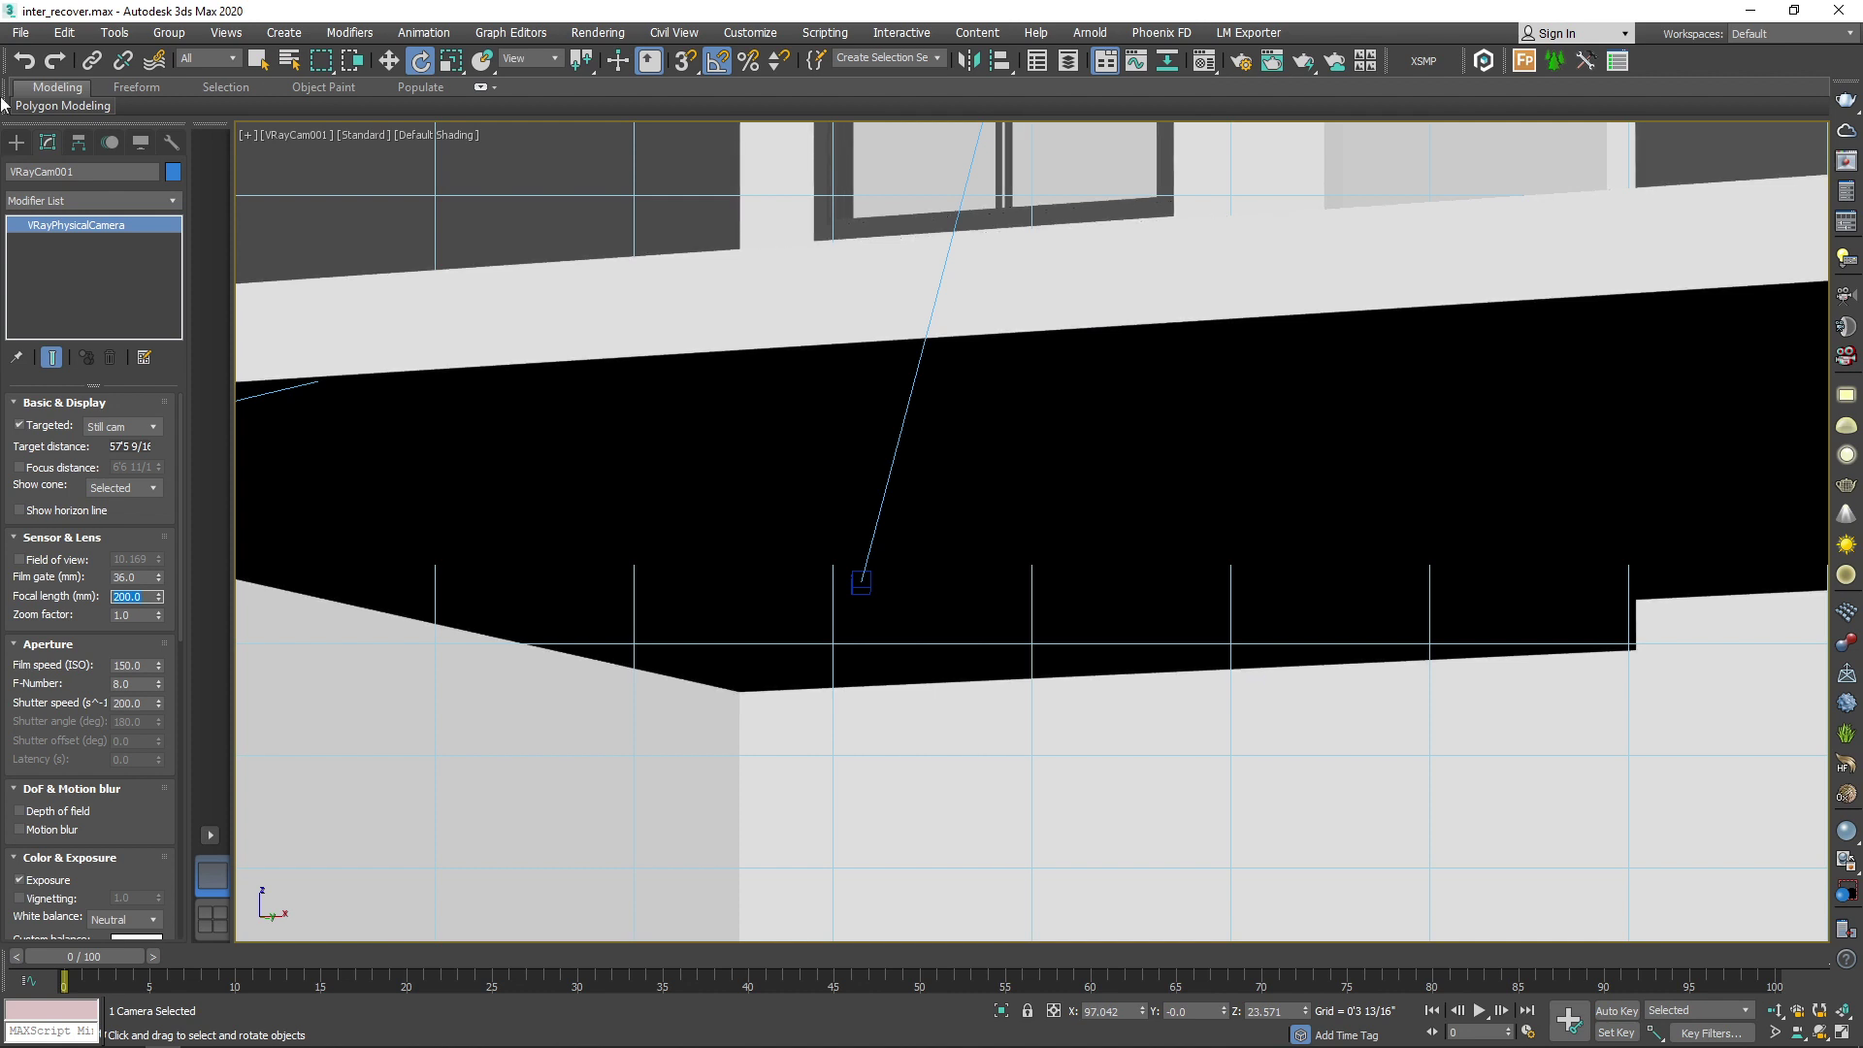
drag(156, 602, 159, 665)
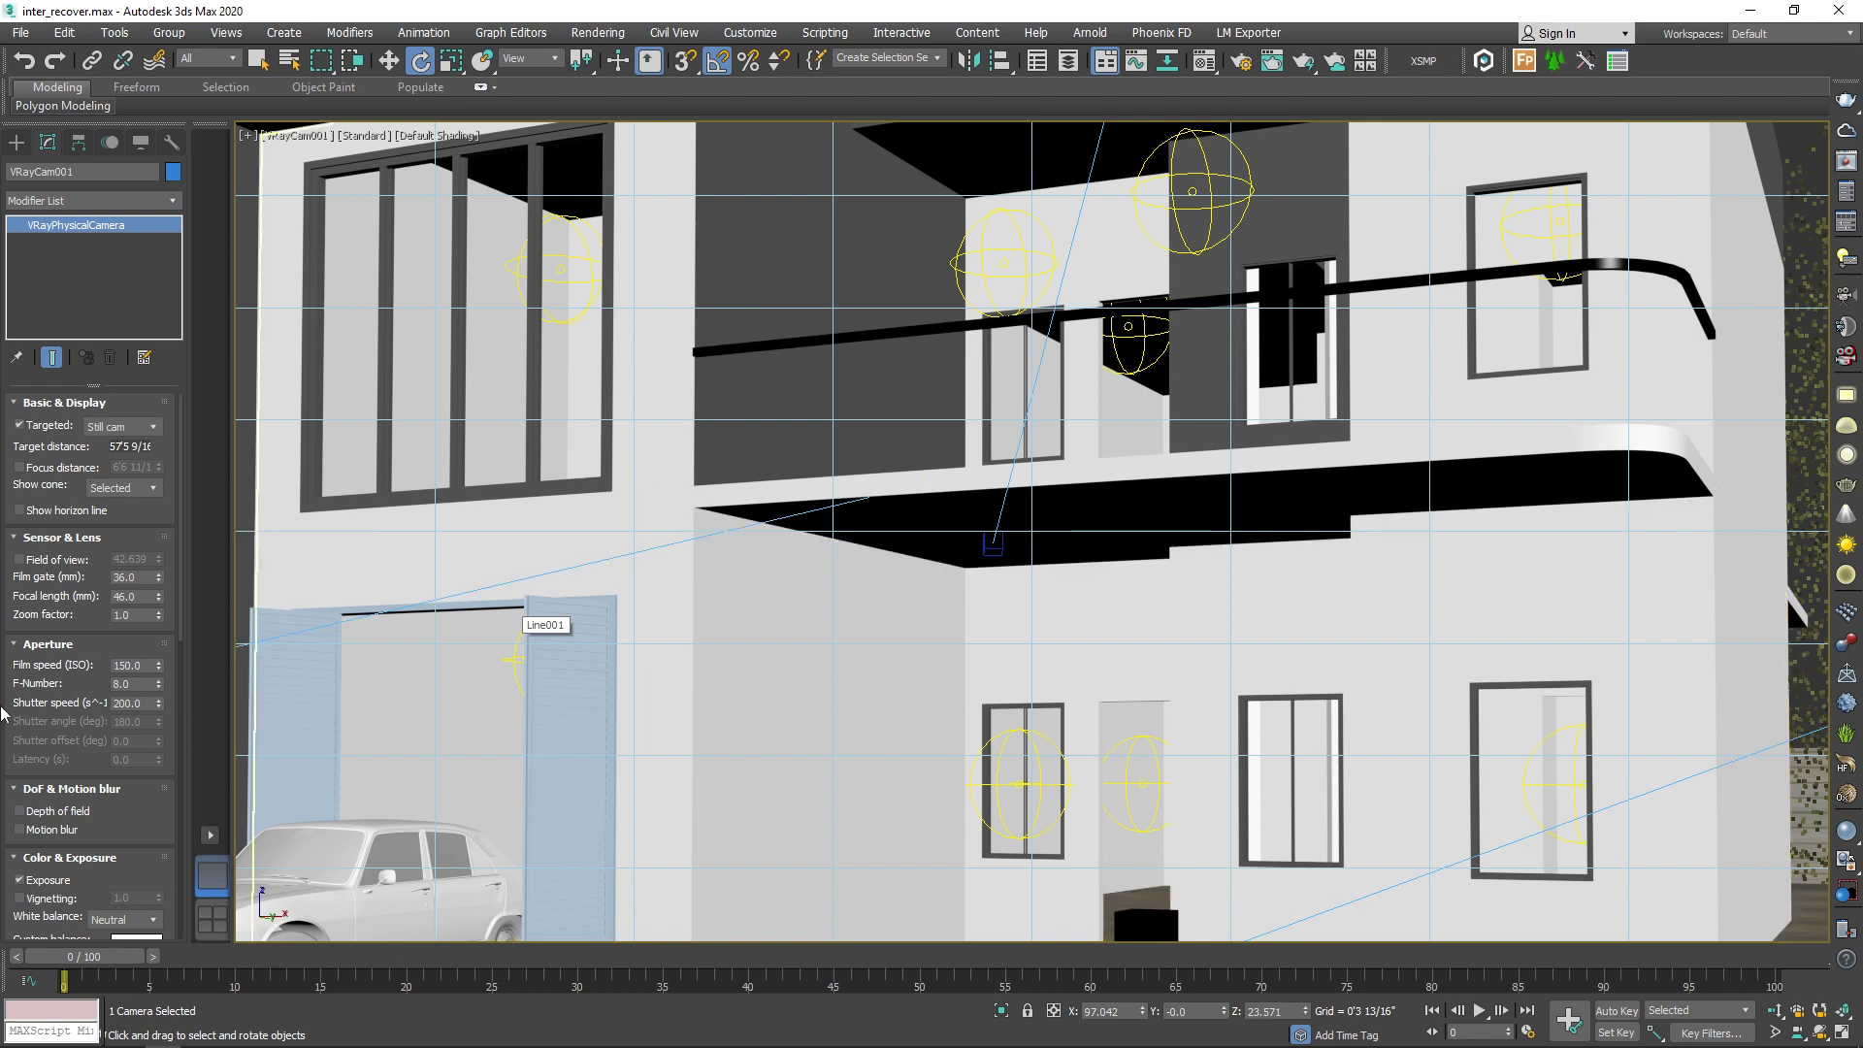
- Select VRayCam001's 46 mm focal length value
double_click(140, 594)
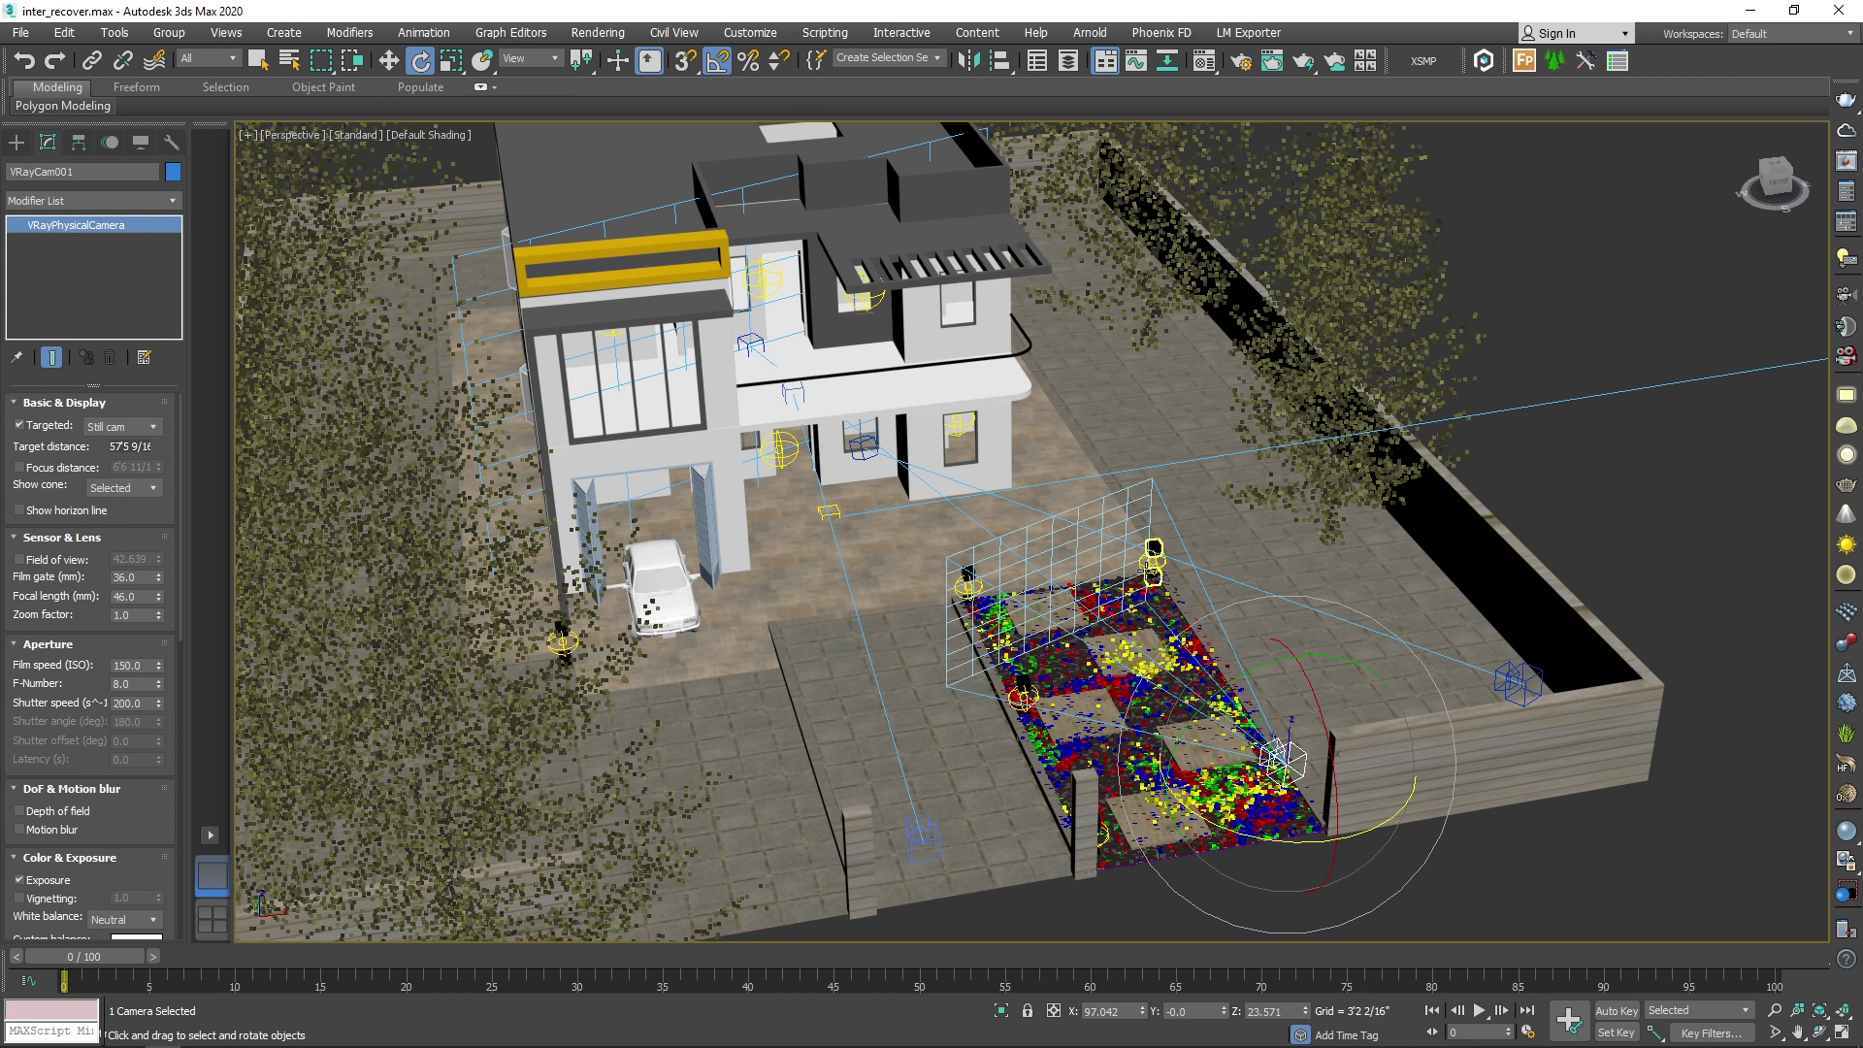
- Open Rendering > Environment and browse atmosphere effects, highlighting VRayEnvironmentFog then Volume Fog
click(587, 34)
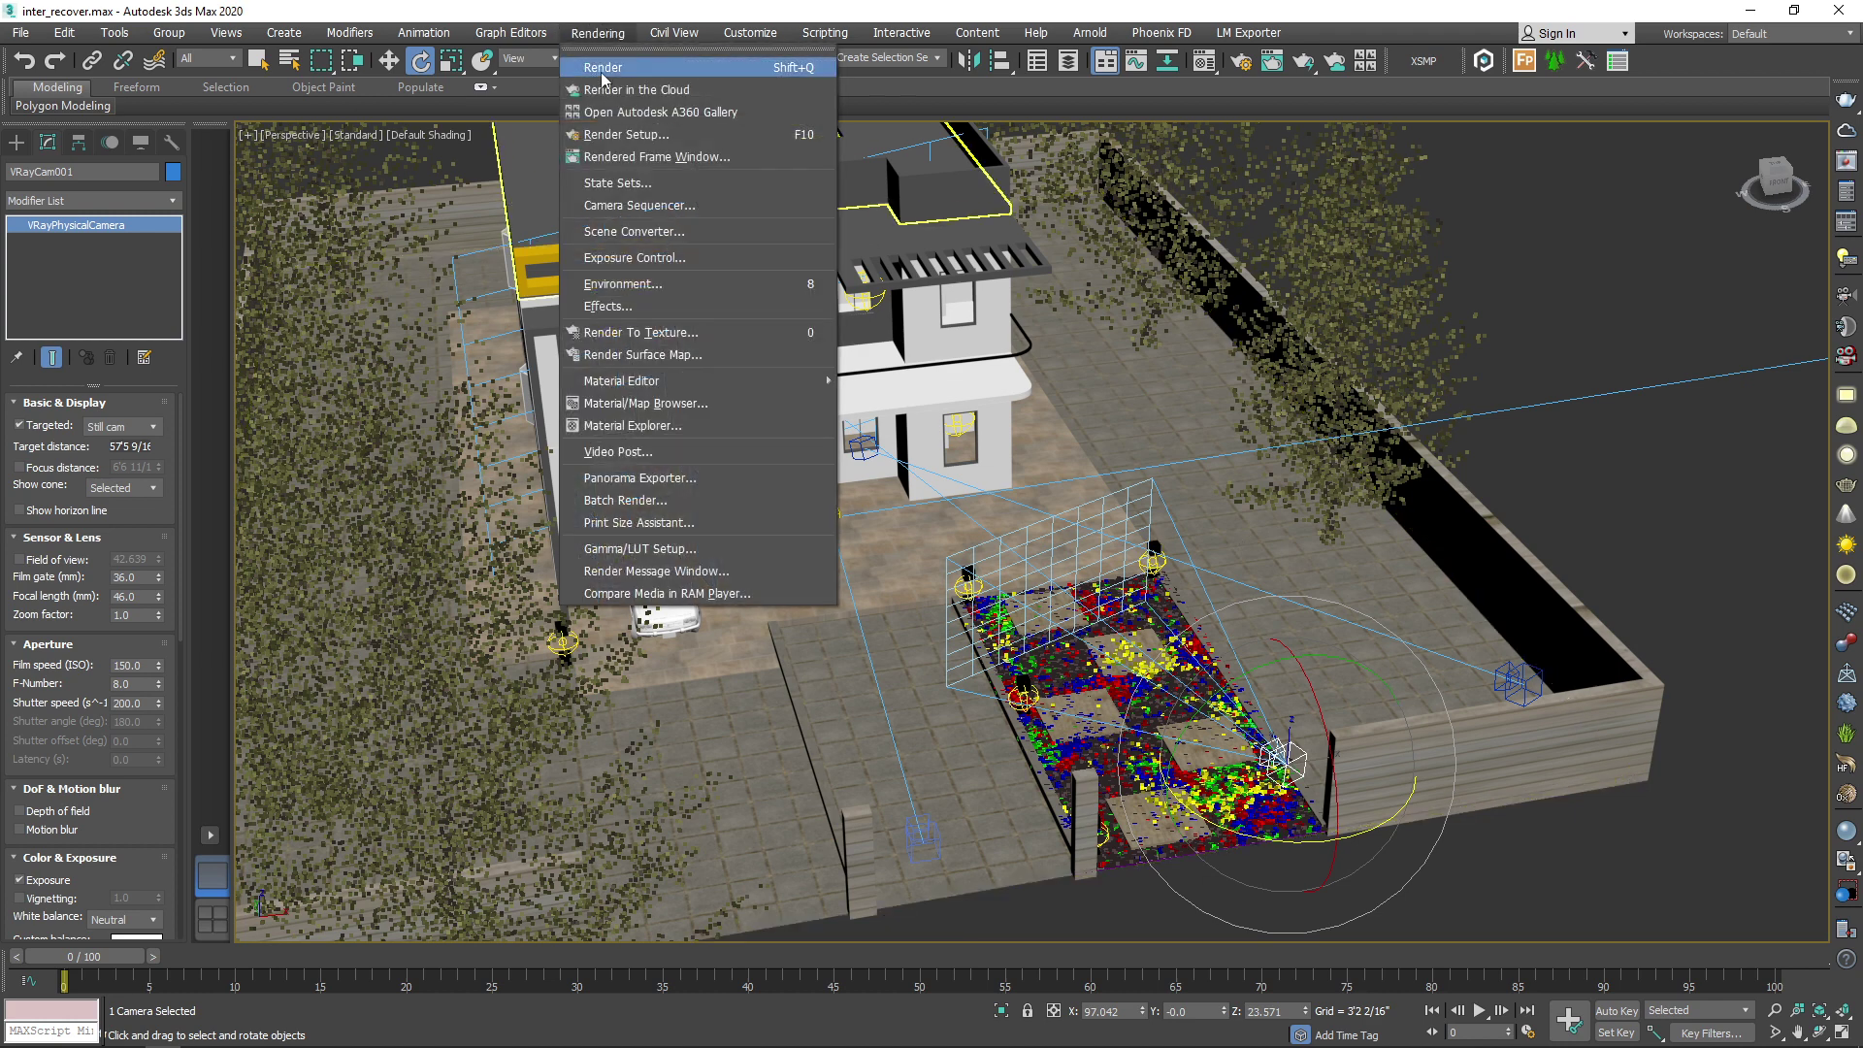
click(637, 288)
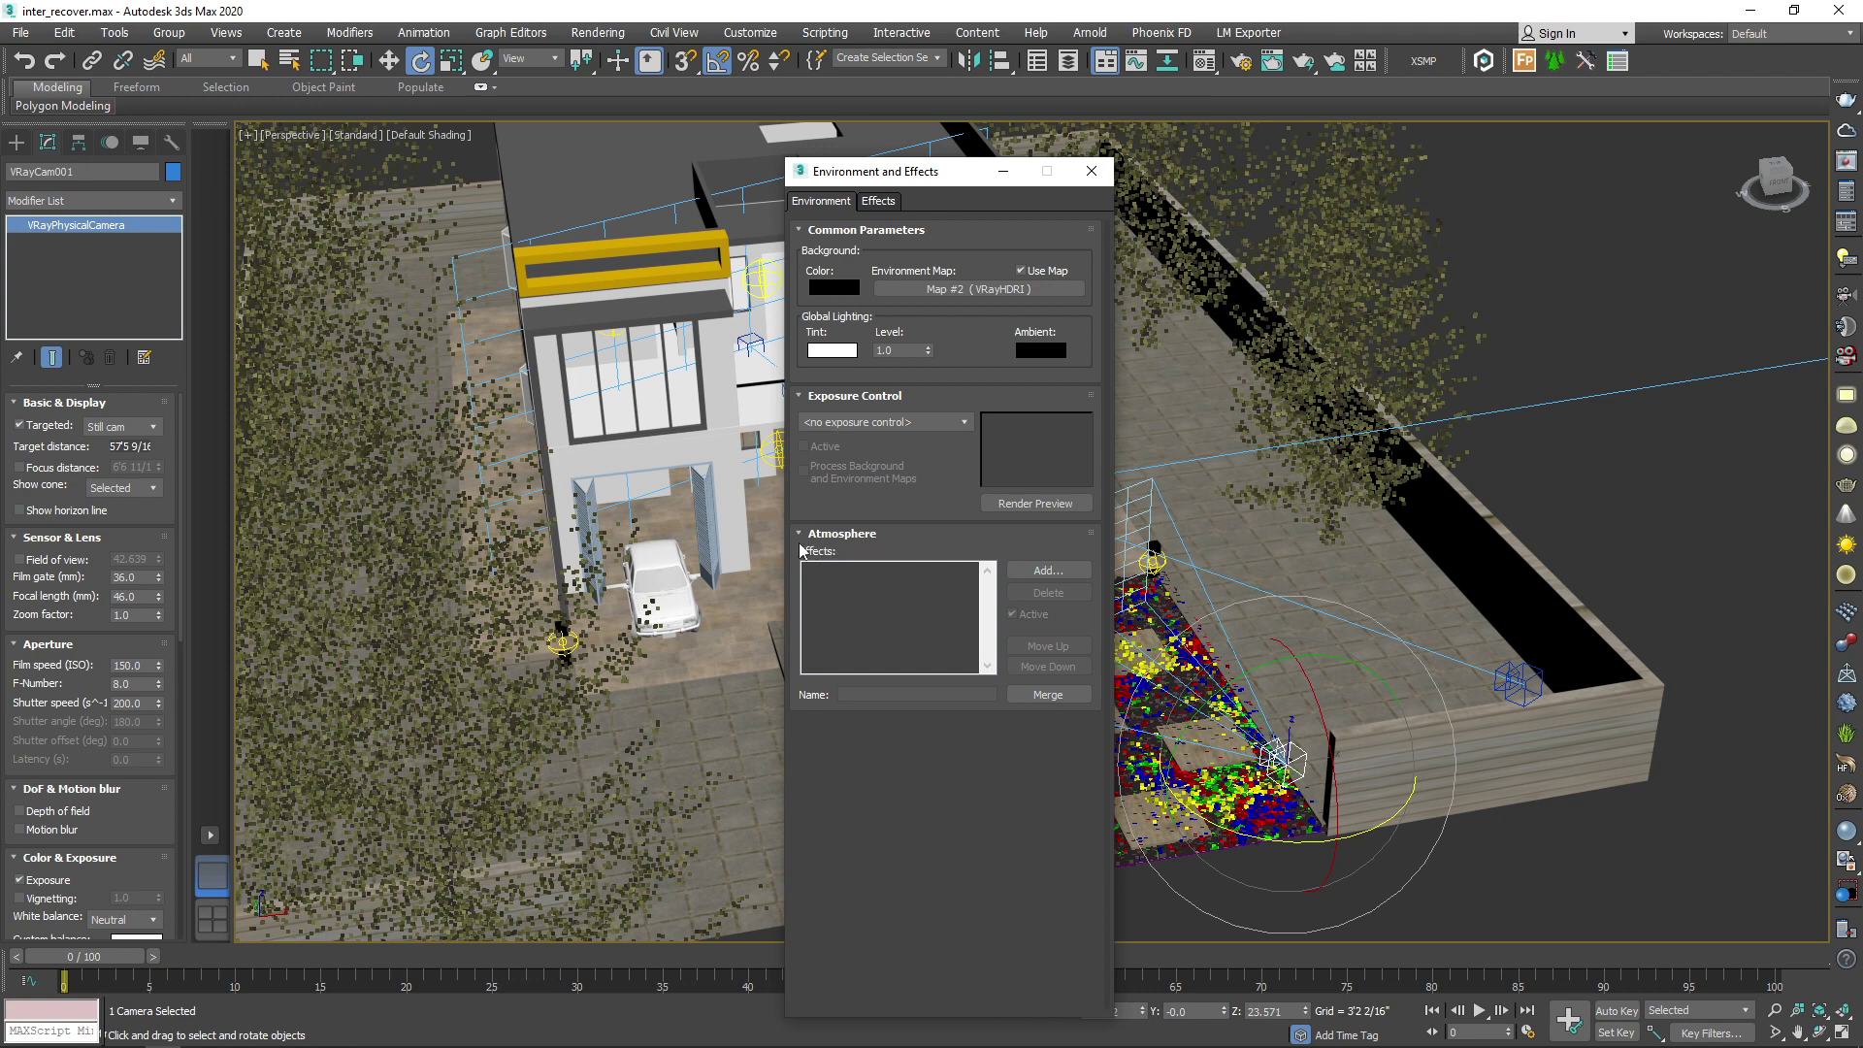
click(1045, 572)
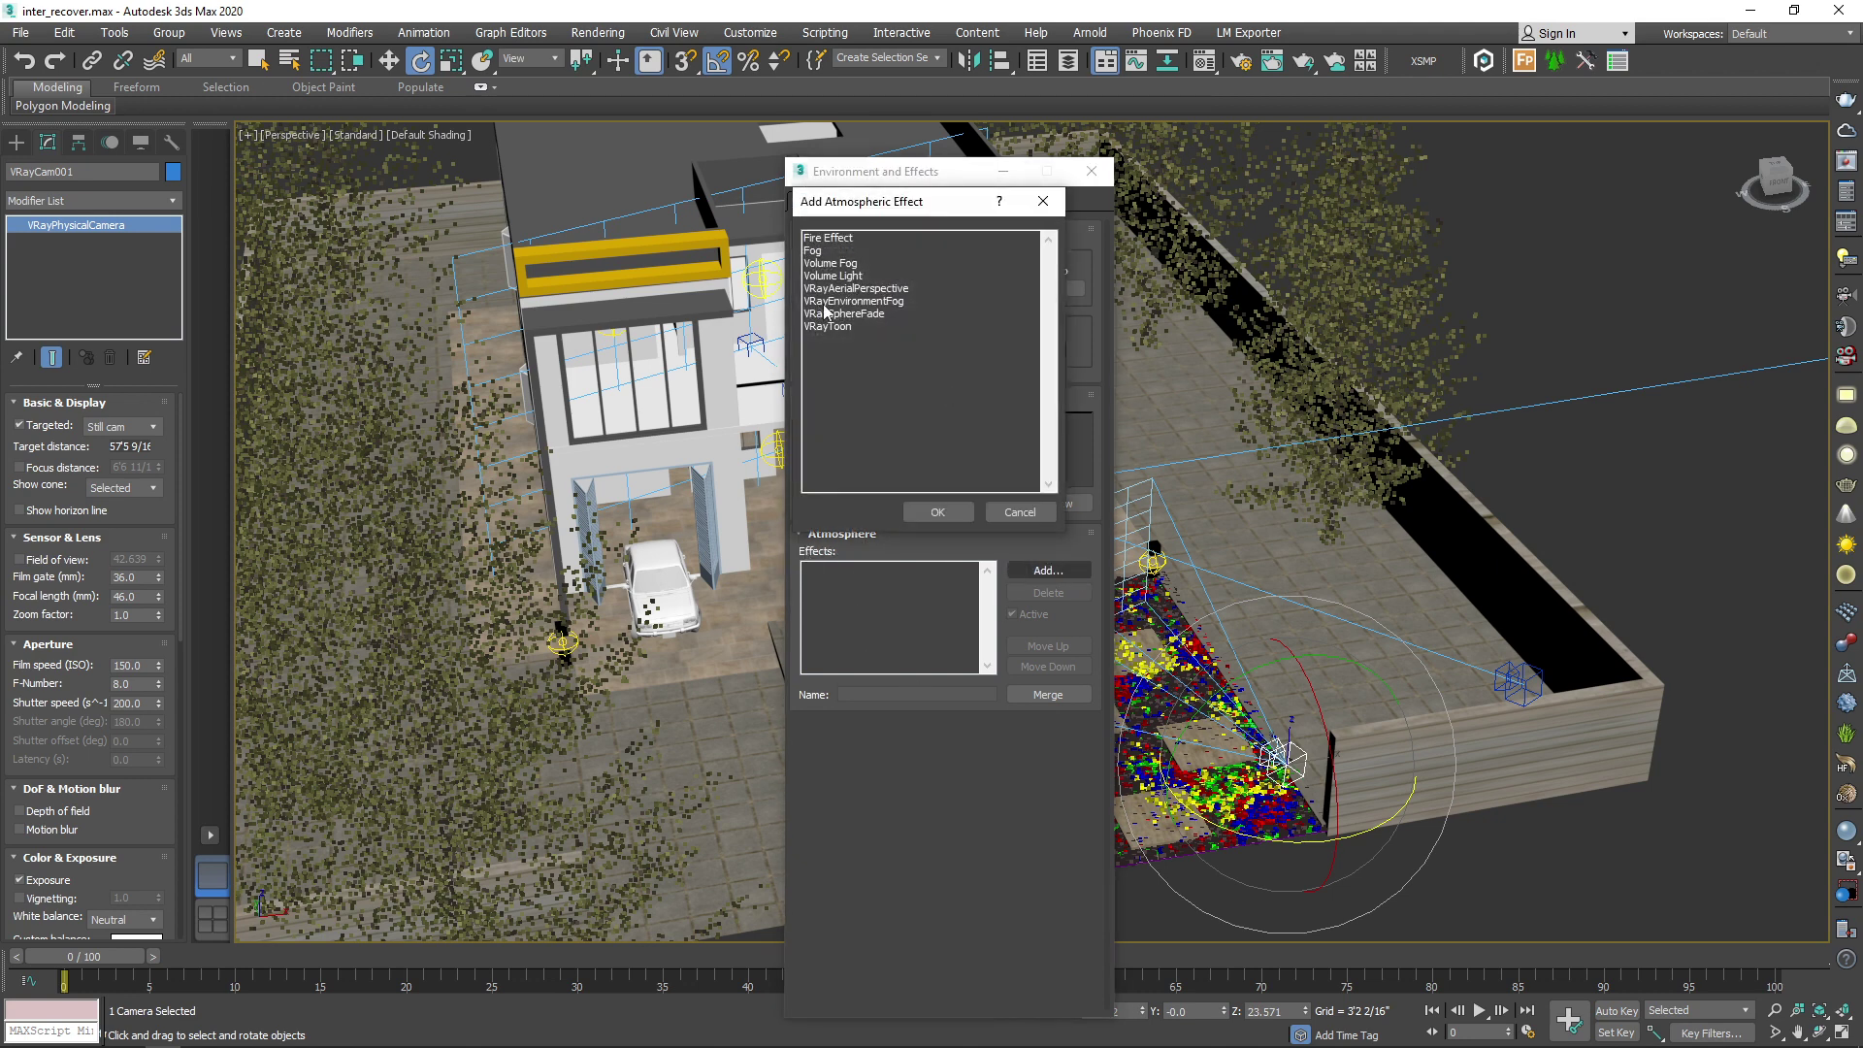
click(855, 304)
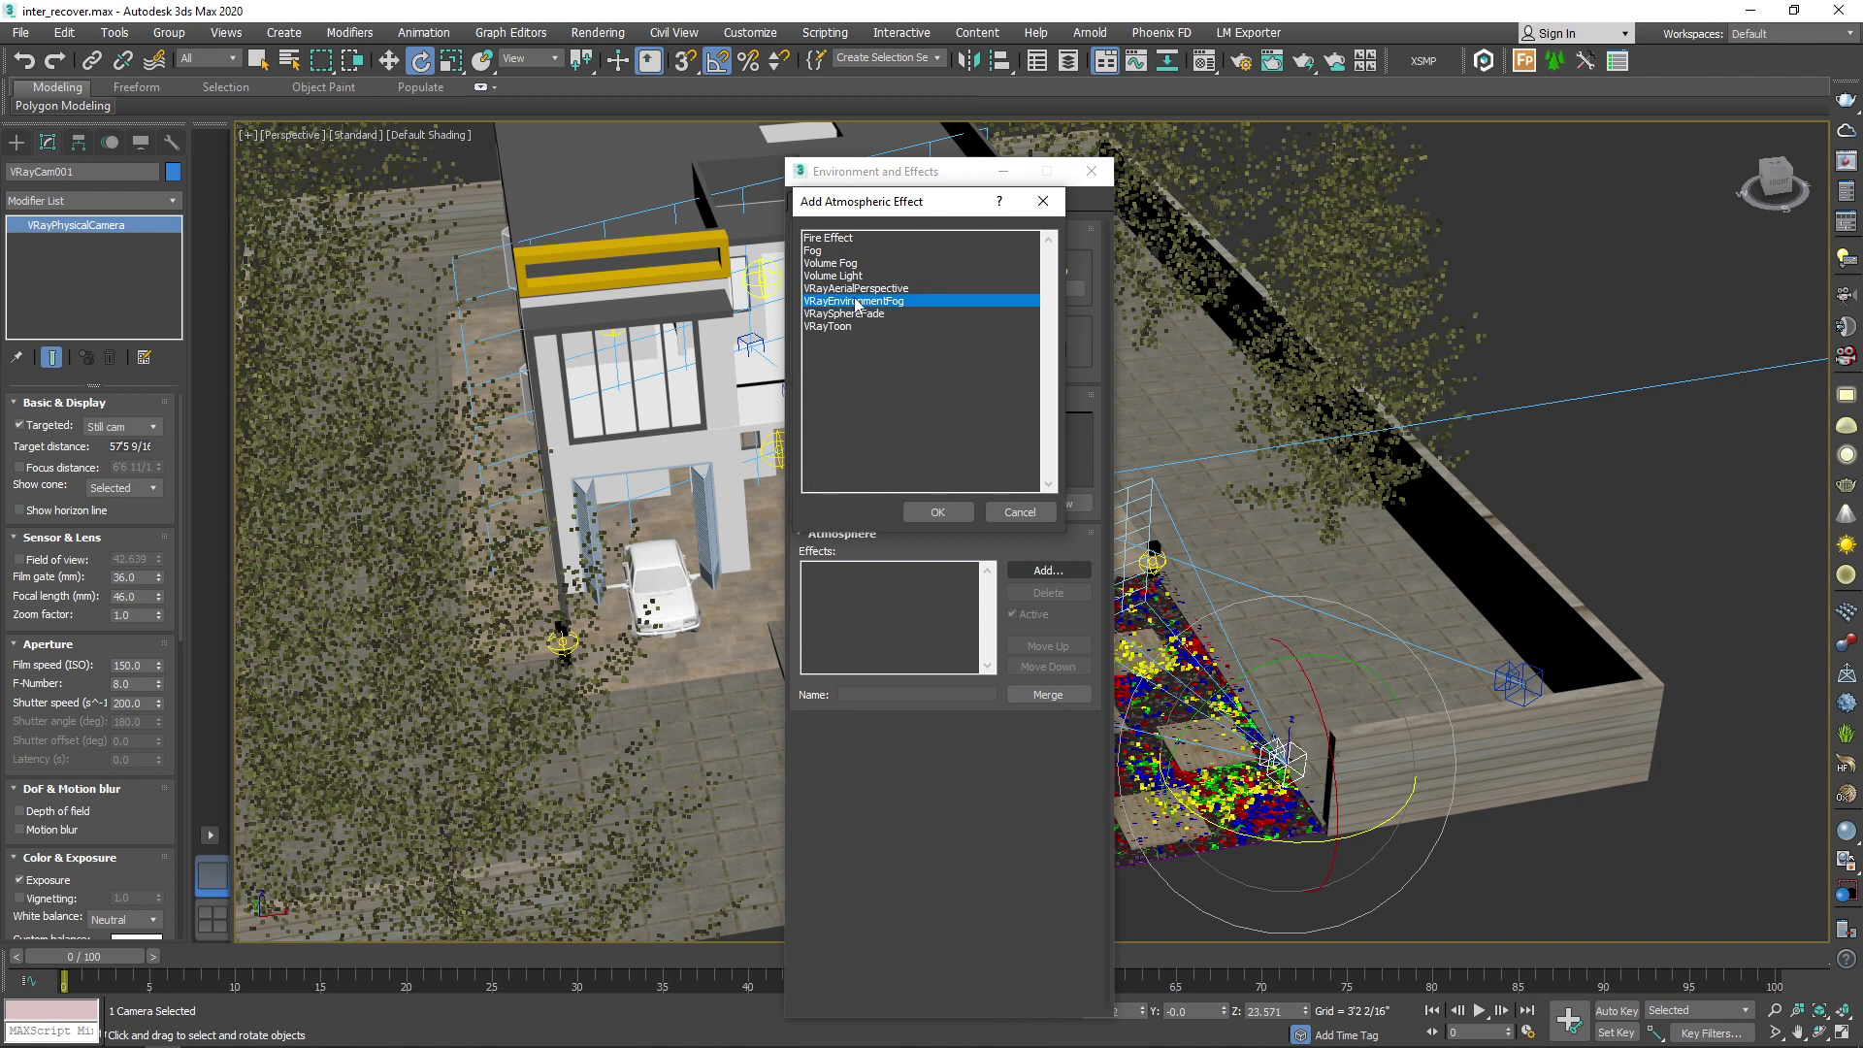
click(856, 265)
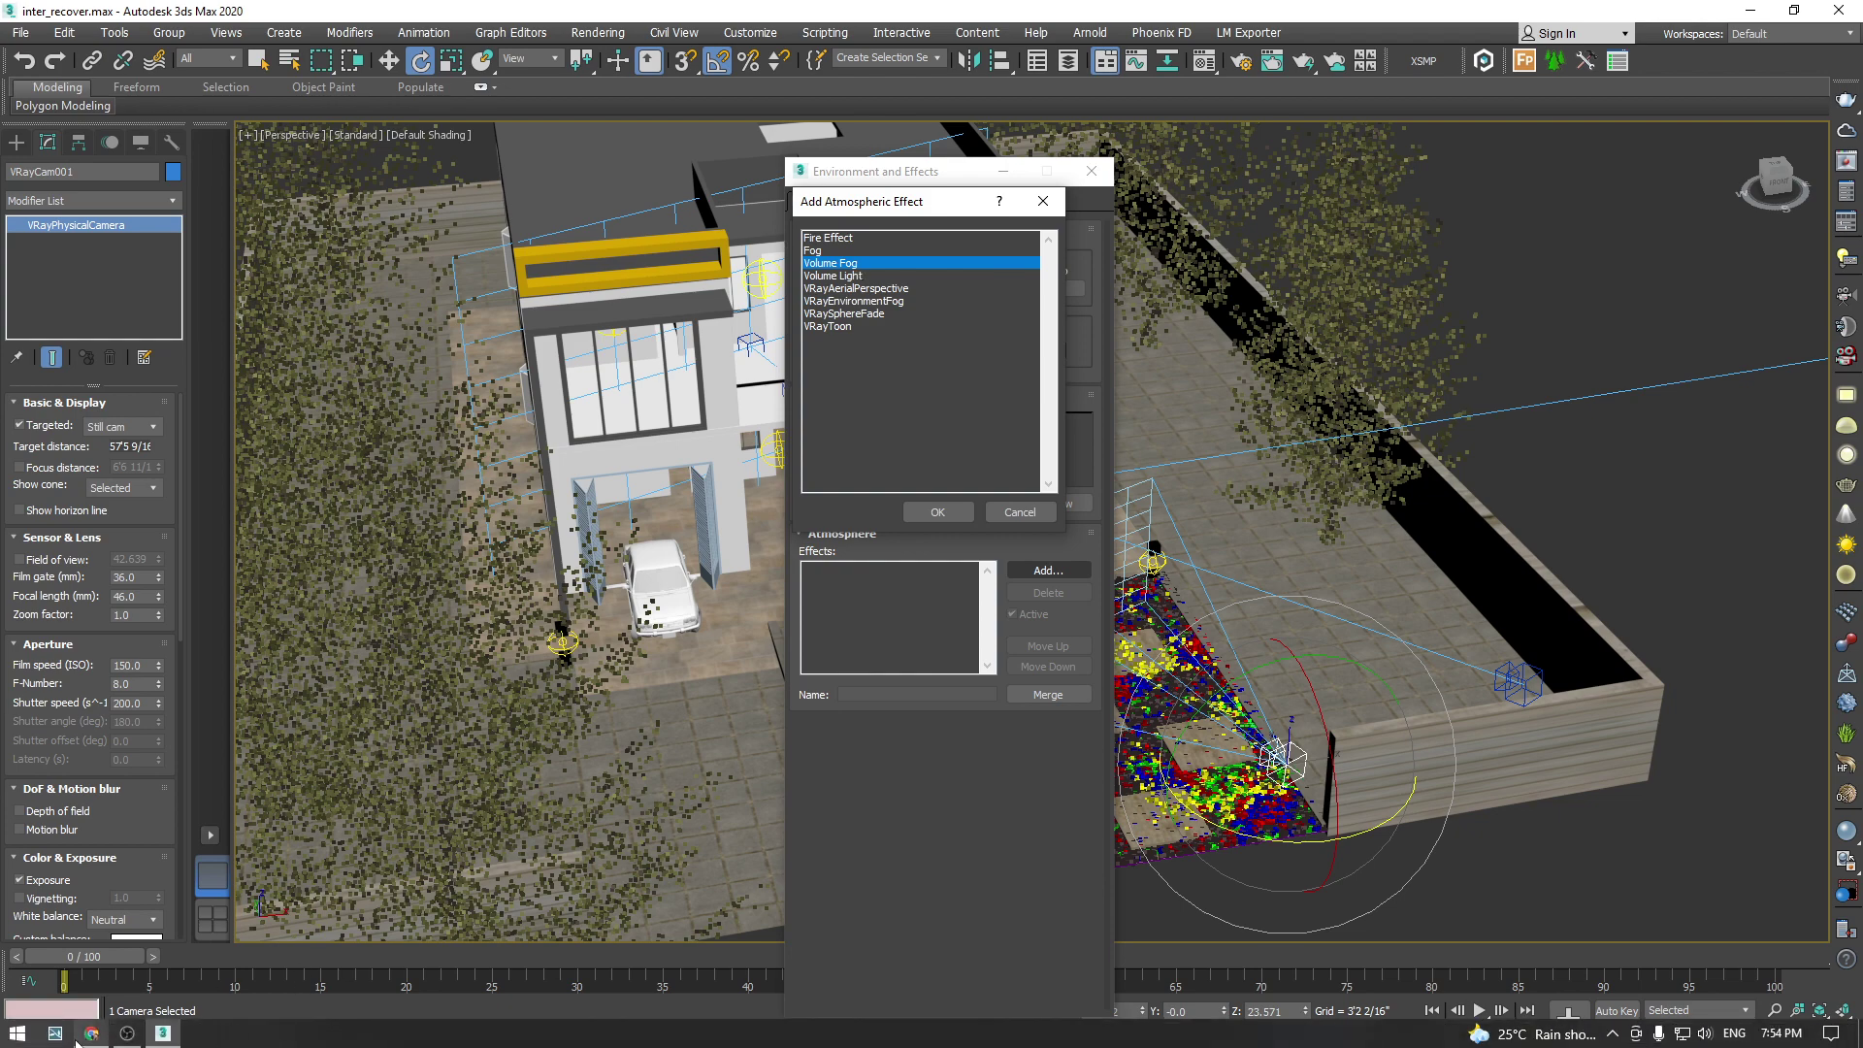
click(91, 1032)
- Search Google for 'hdri haven' and open the Poly Haven website
click(311, 81)
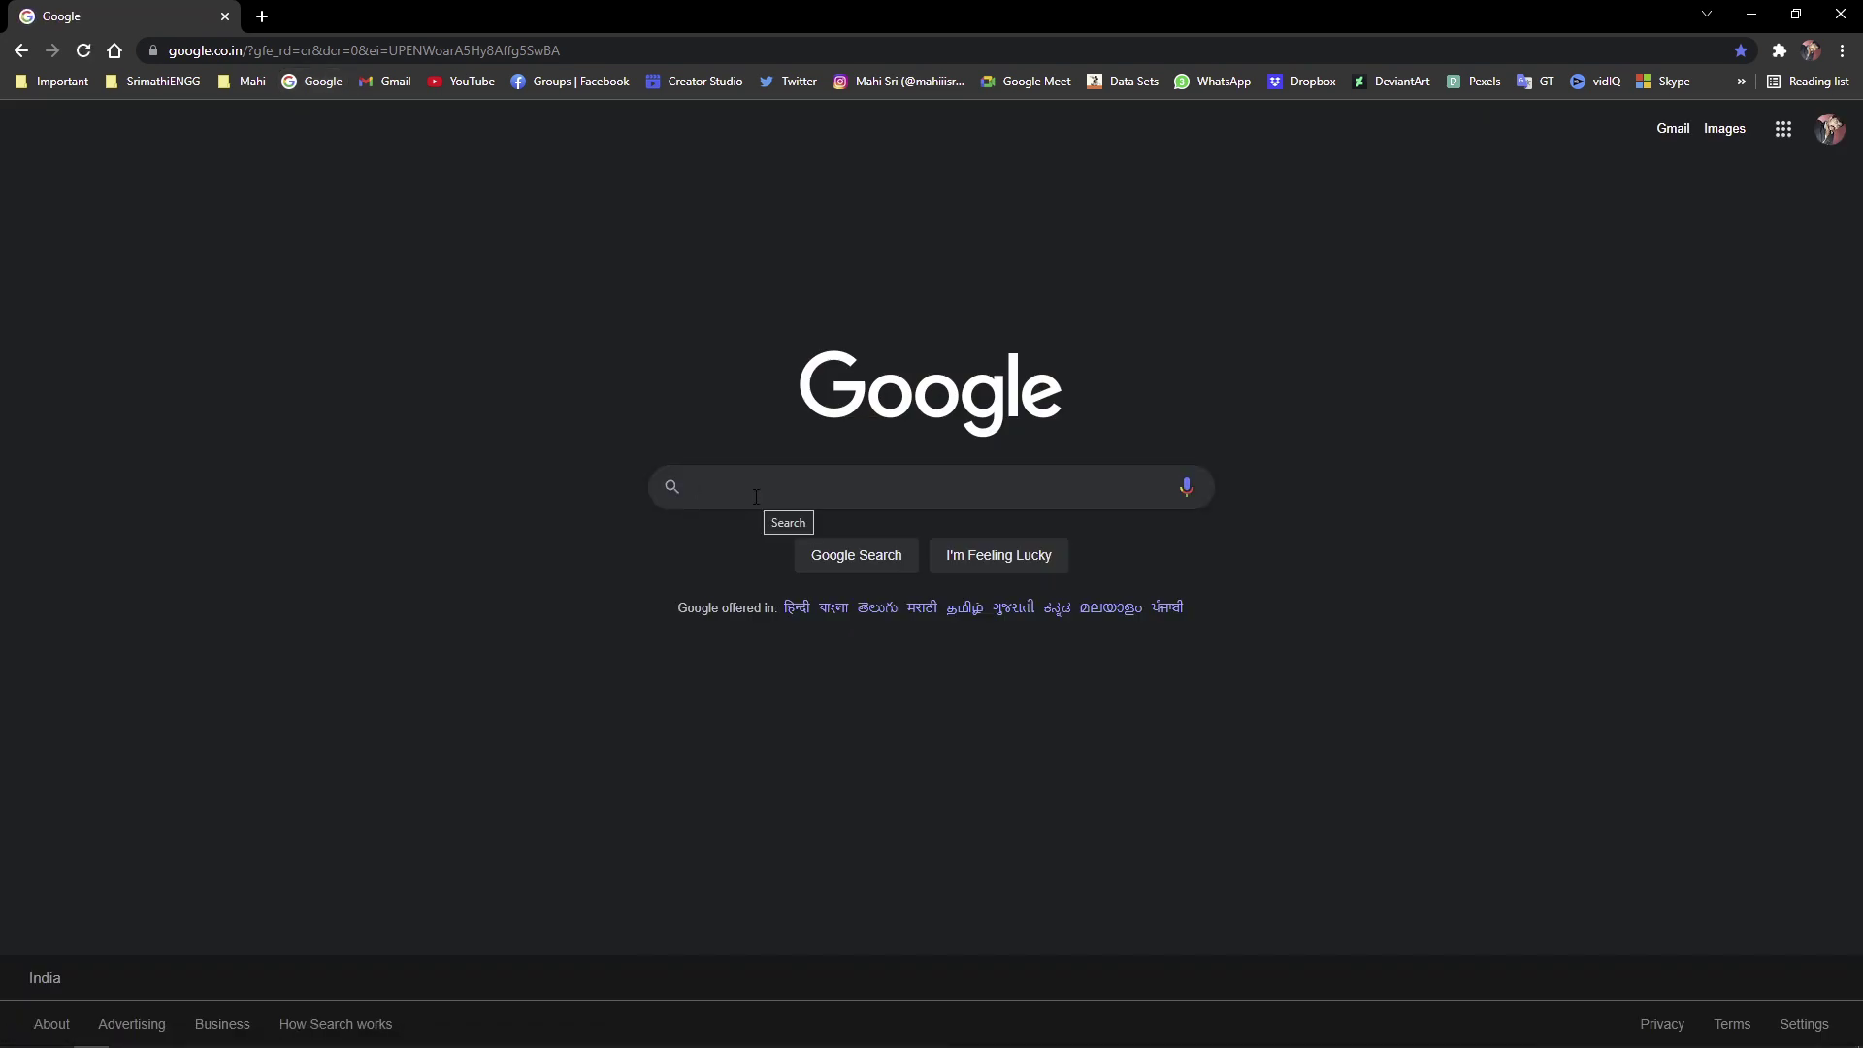
text(hdri)
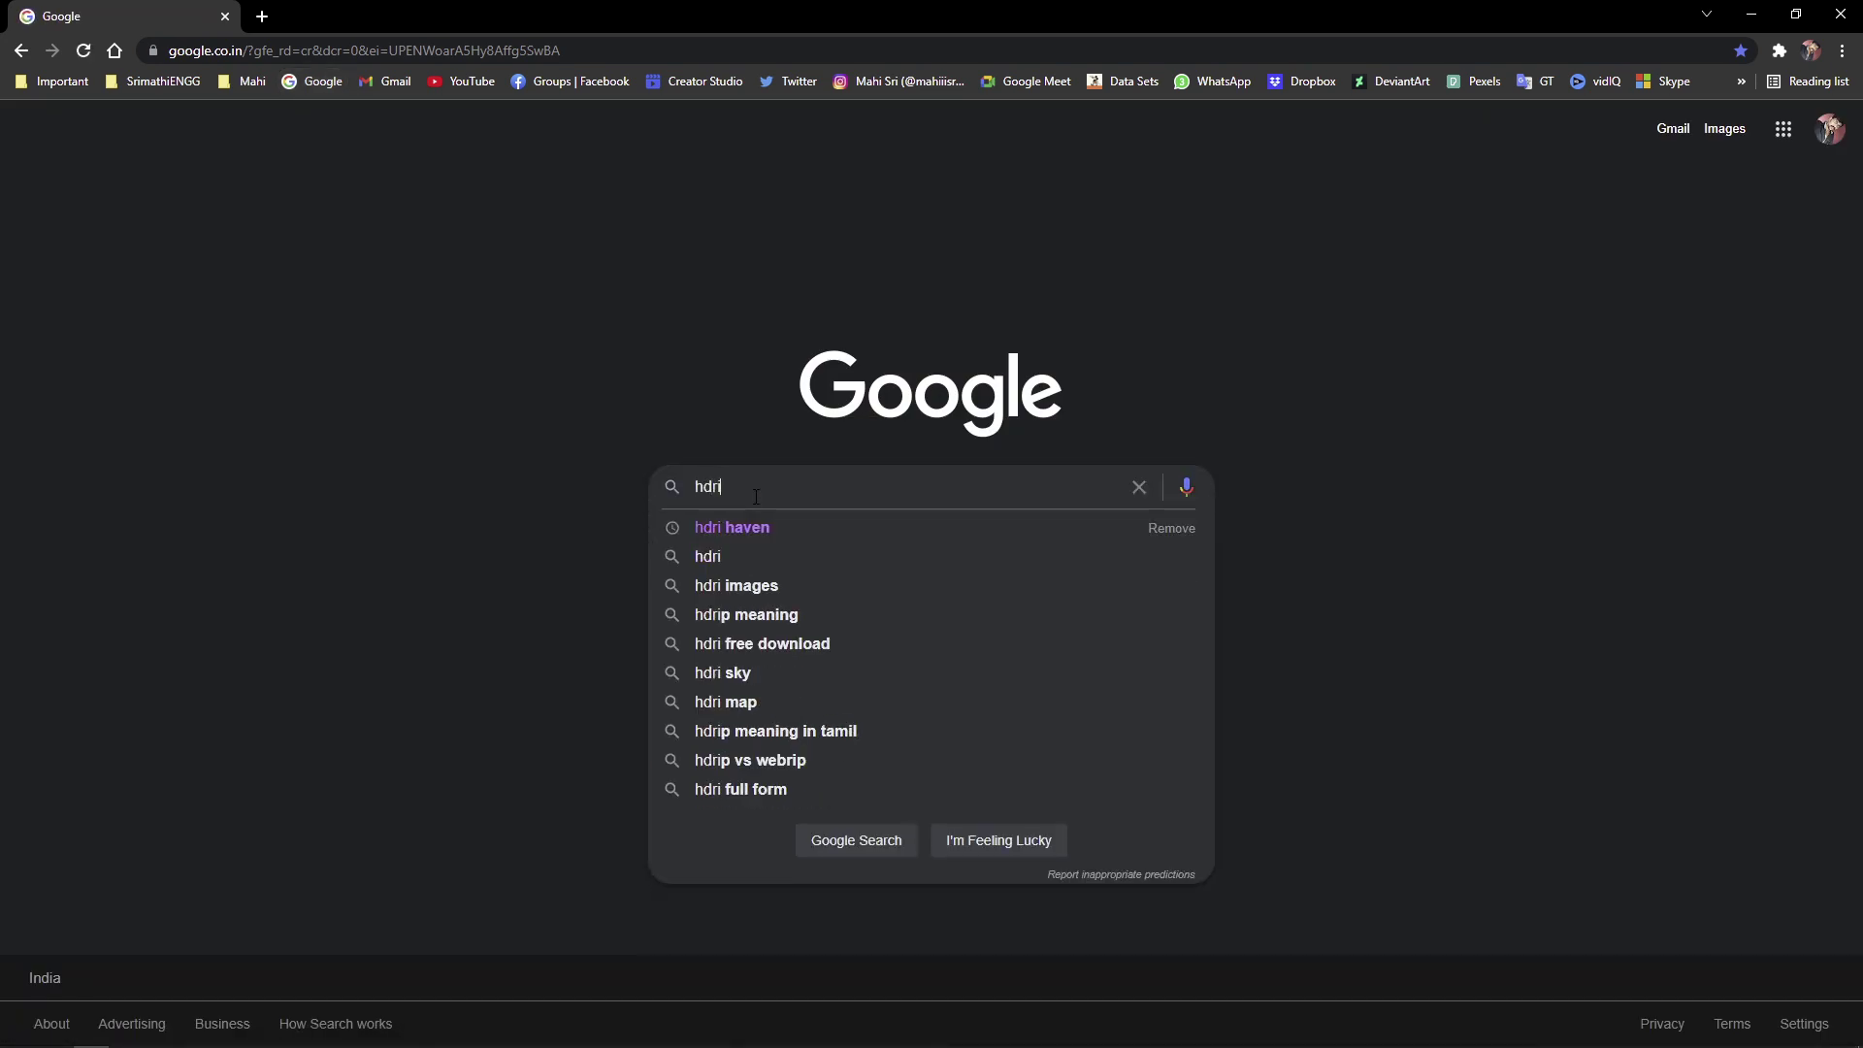
text( haven)
key(Return)
click(241, 301)
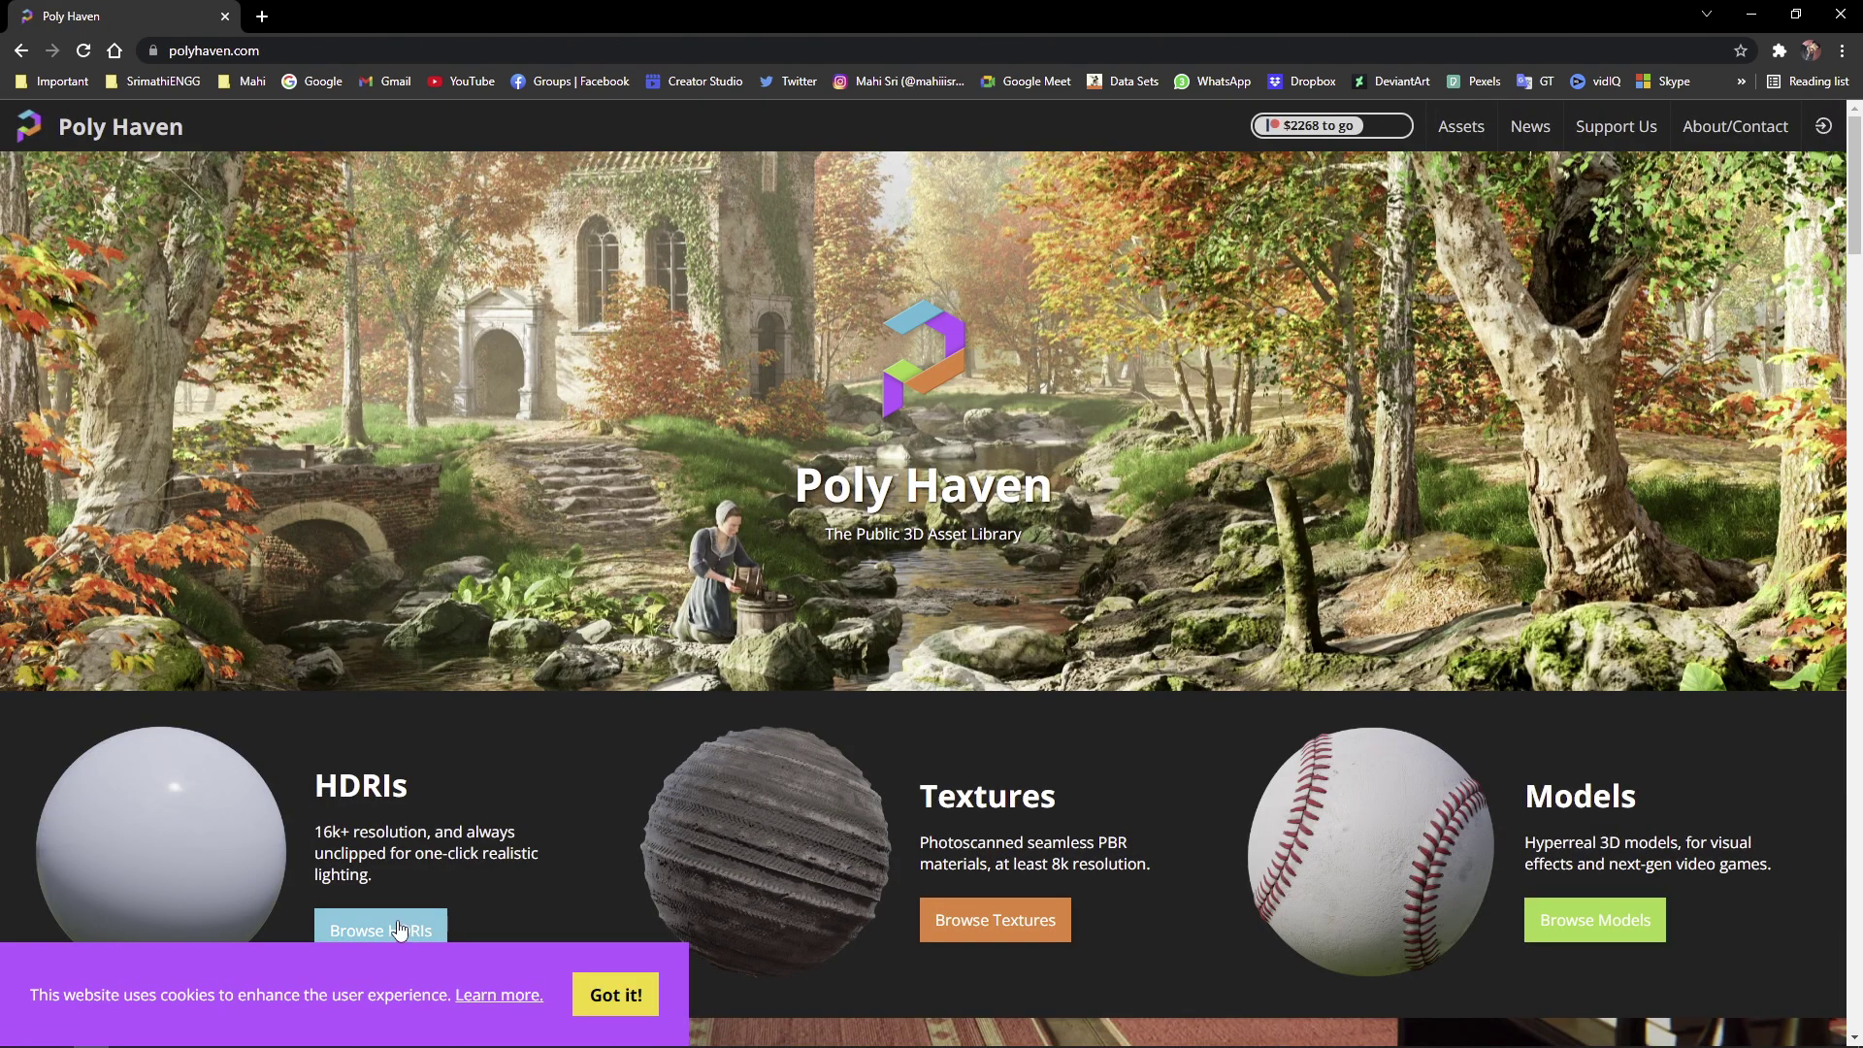
- Filter HDRIs to Outdoor > Morning-Afternoon and preview Pfälzer Forest 01 on spheres
click(393, 929)
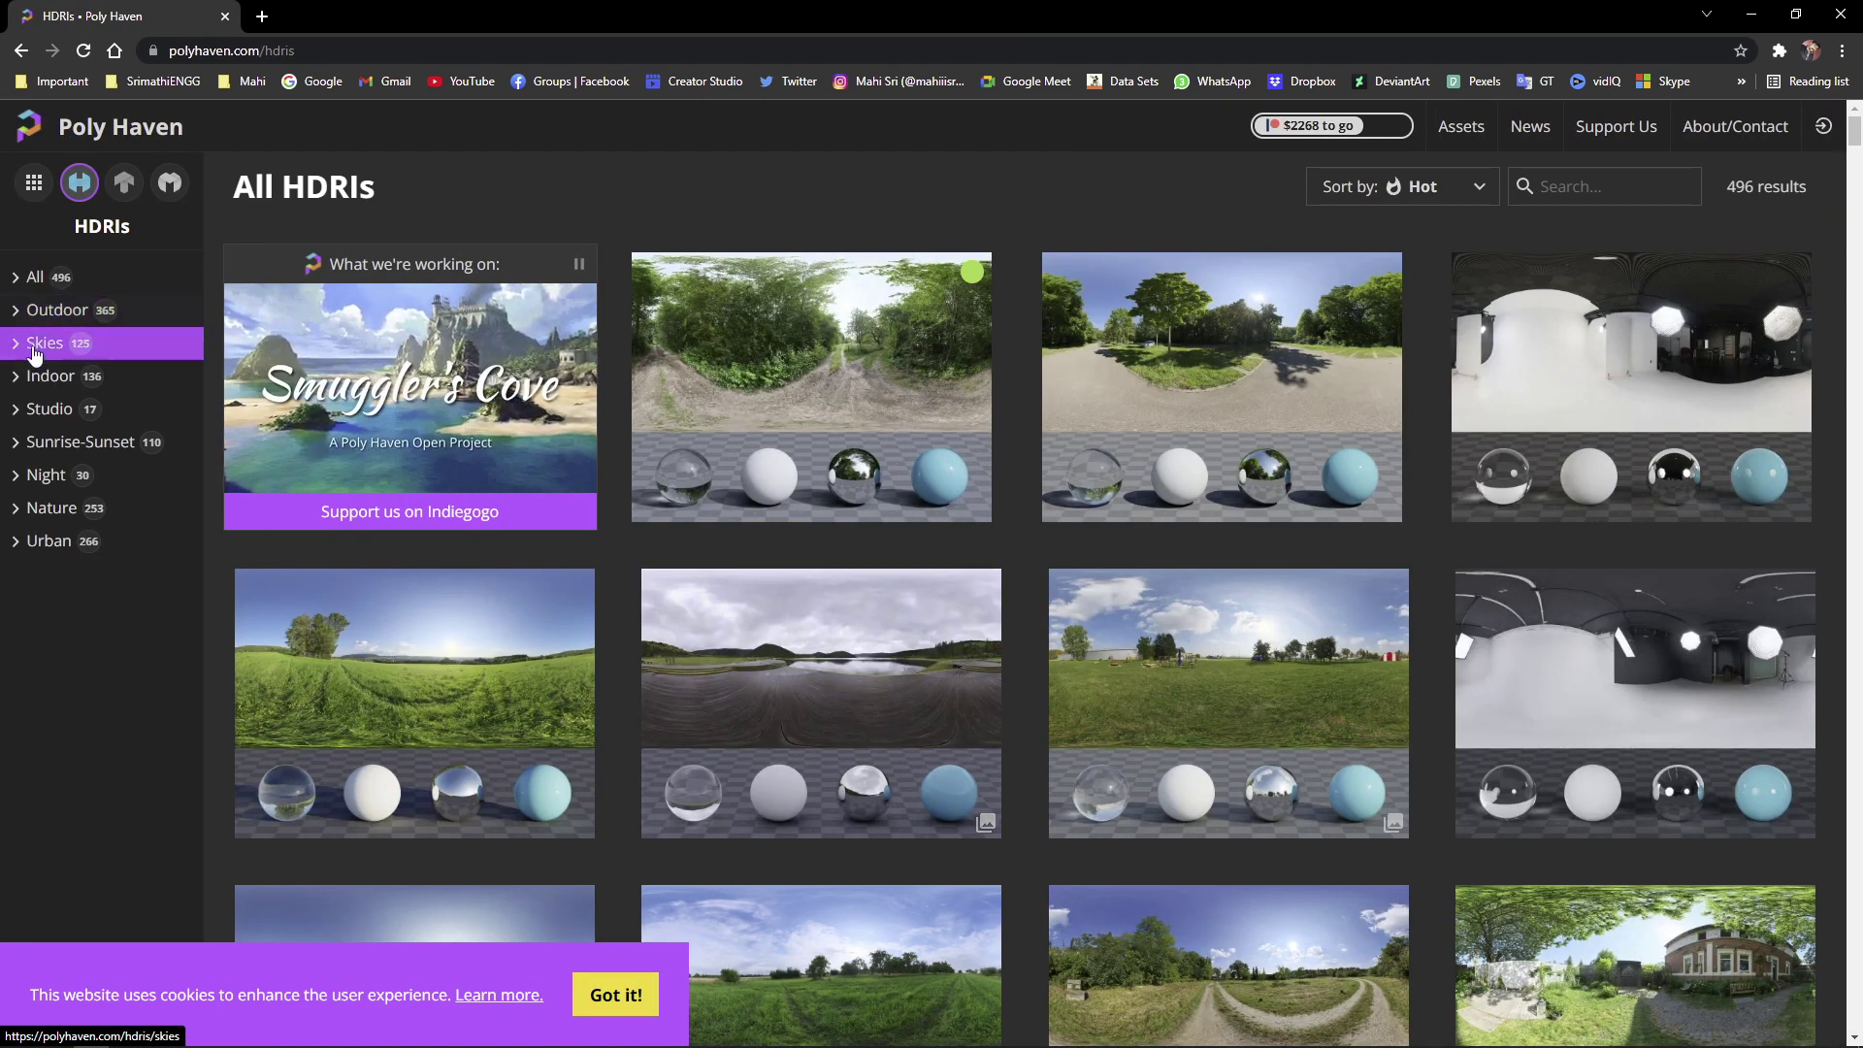
click(53, 315)
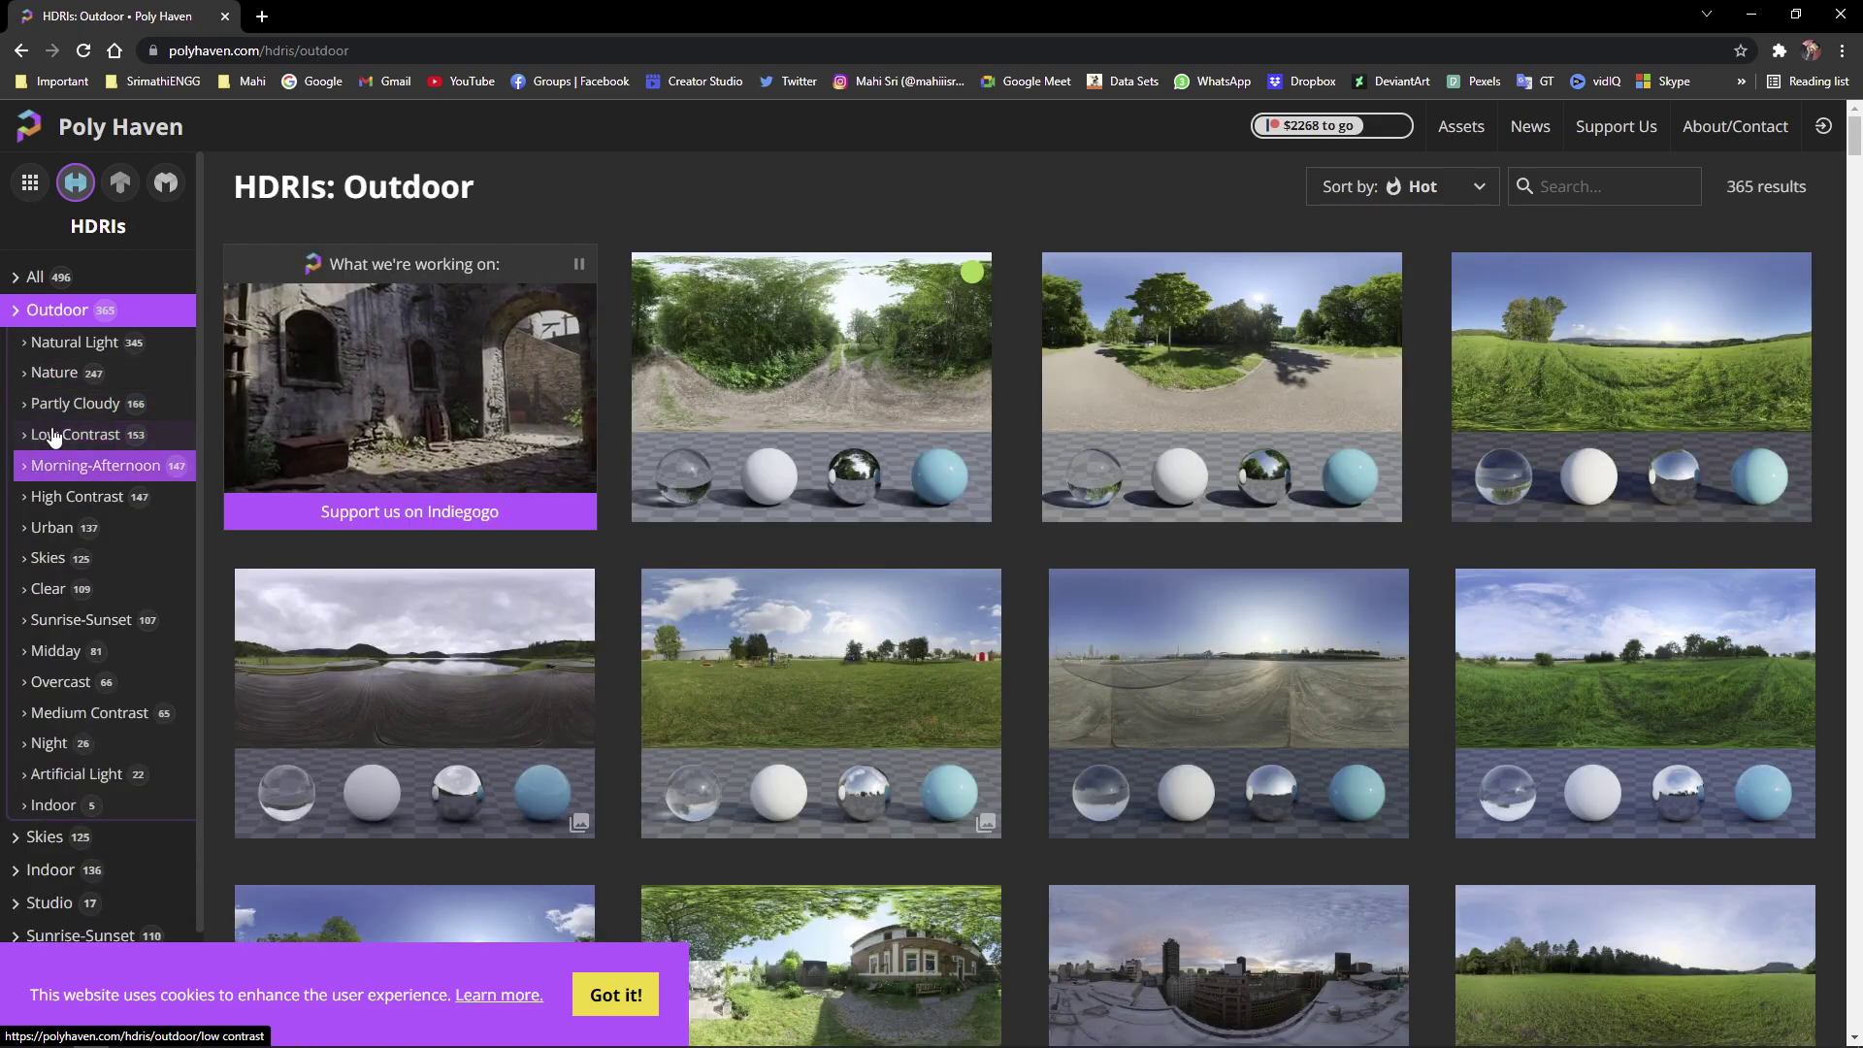
click(58, 464)
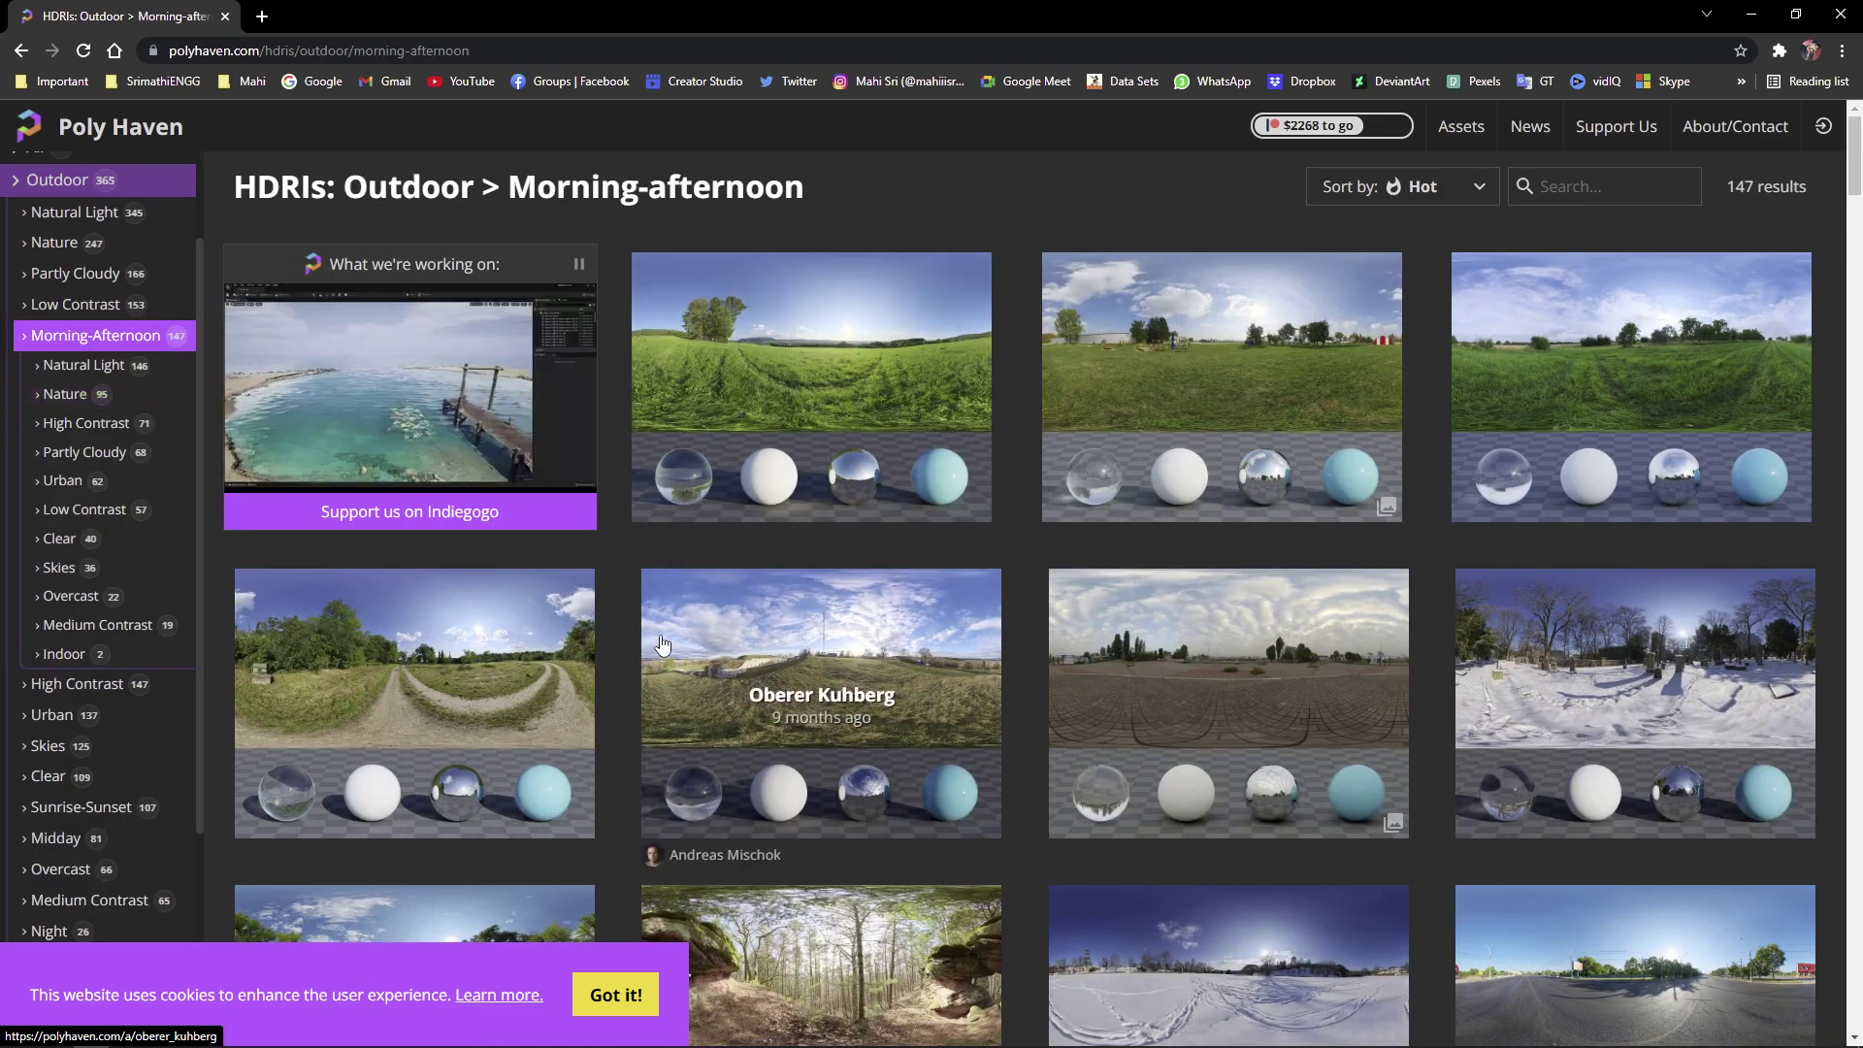
scroll(667, 629, down, 3)
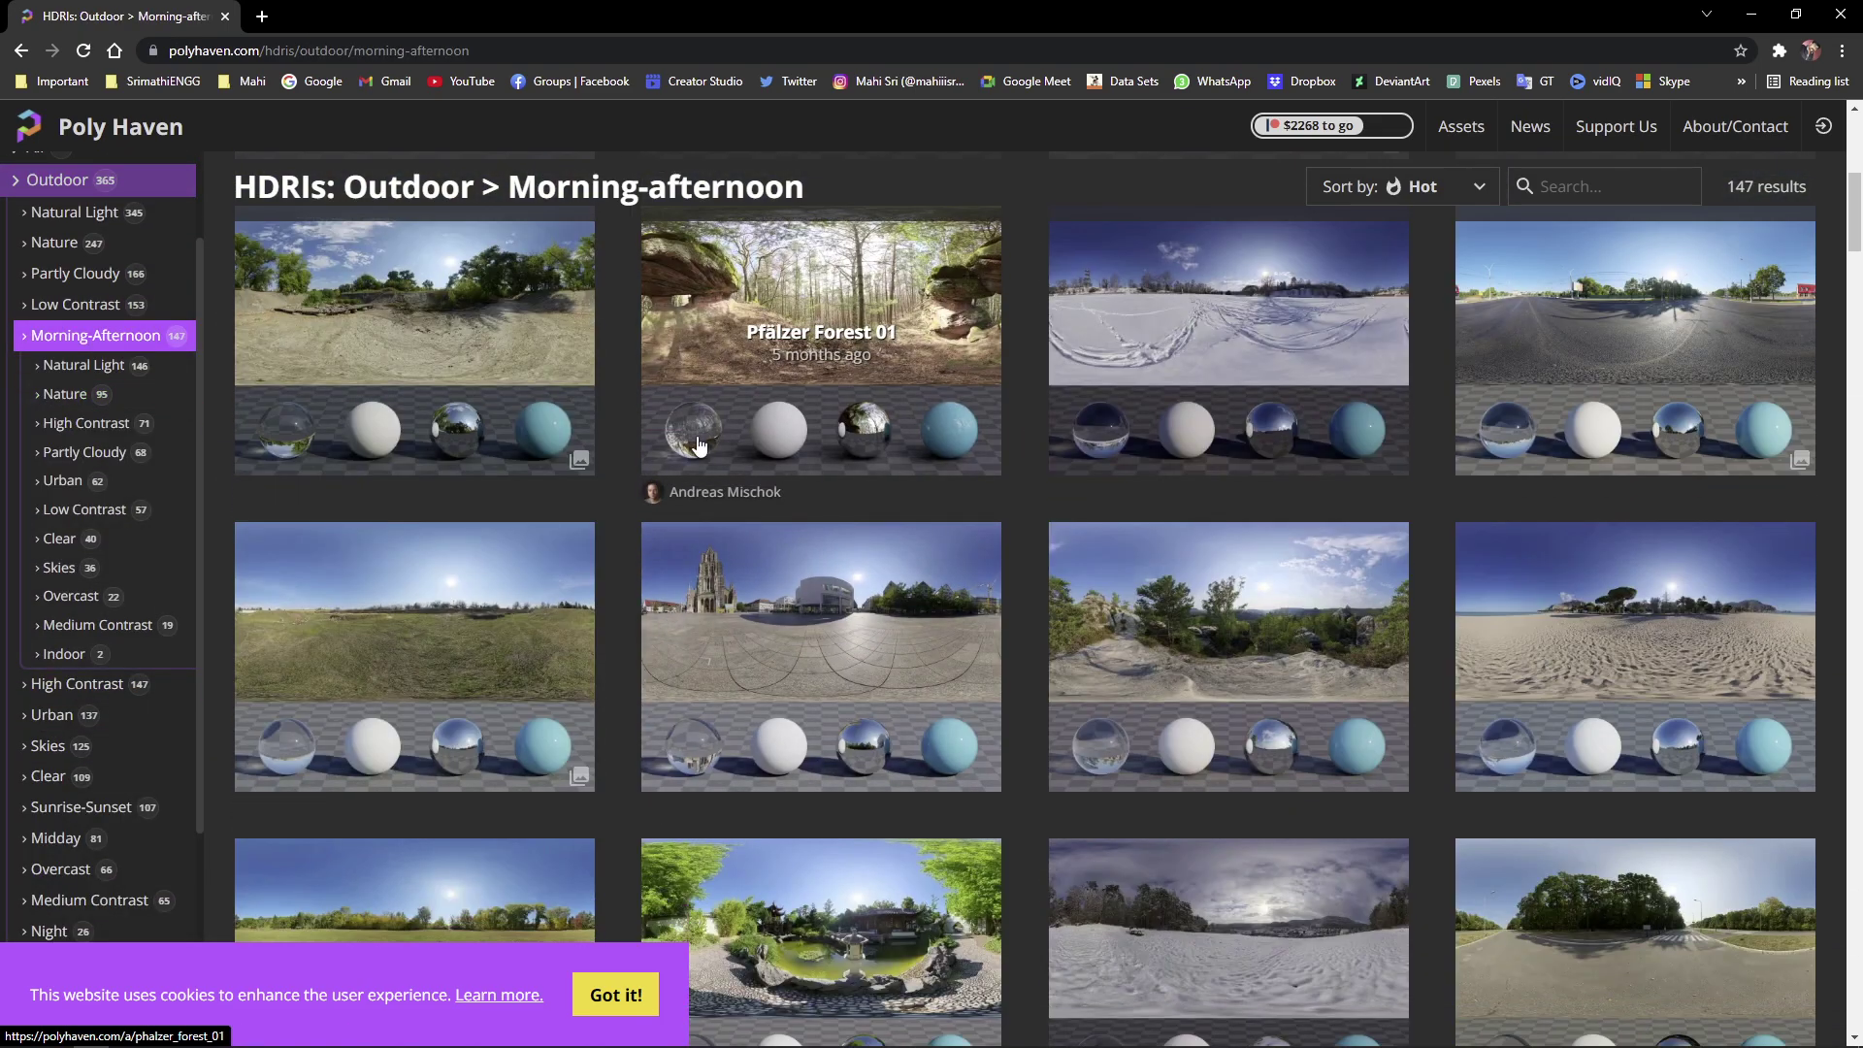
click(697, 447)
scroll(736, 586, down, 3)
scroll(737, 580, down, 3)
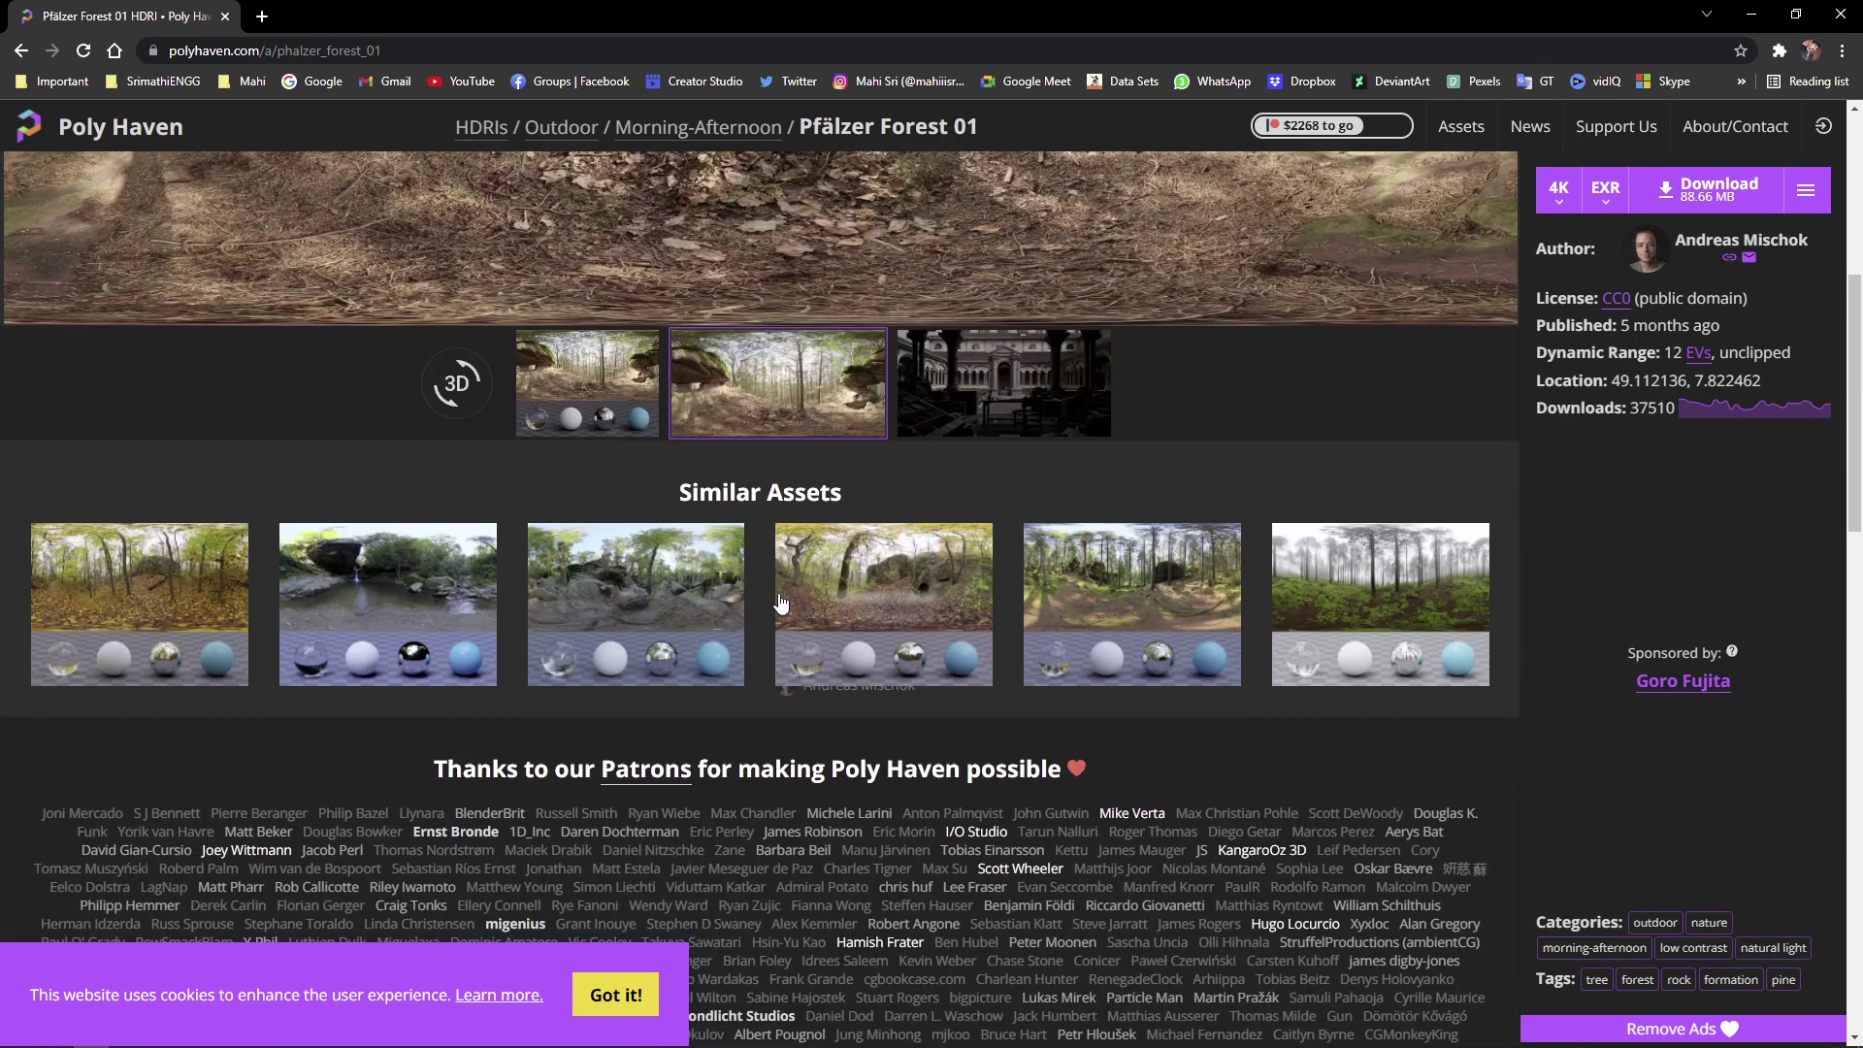
click(587, 369)
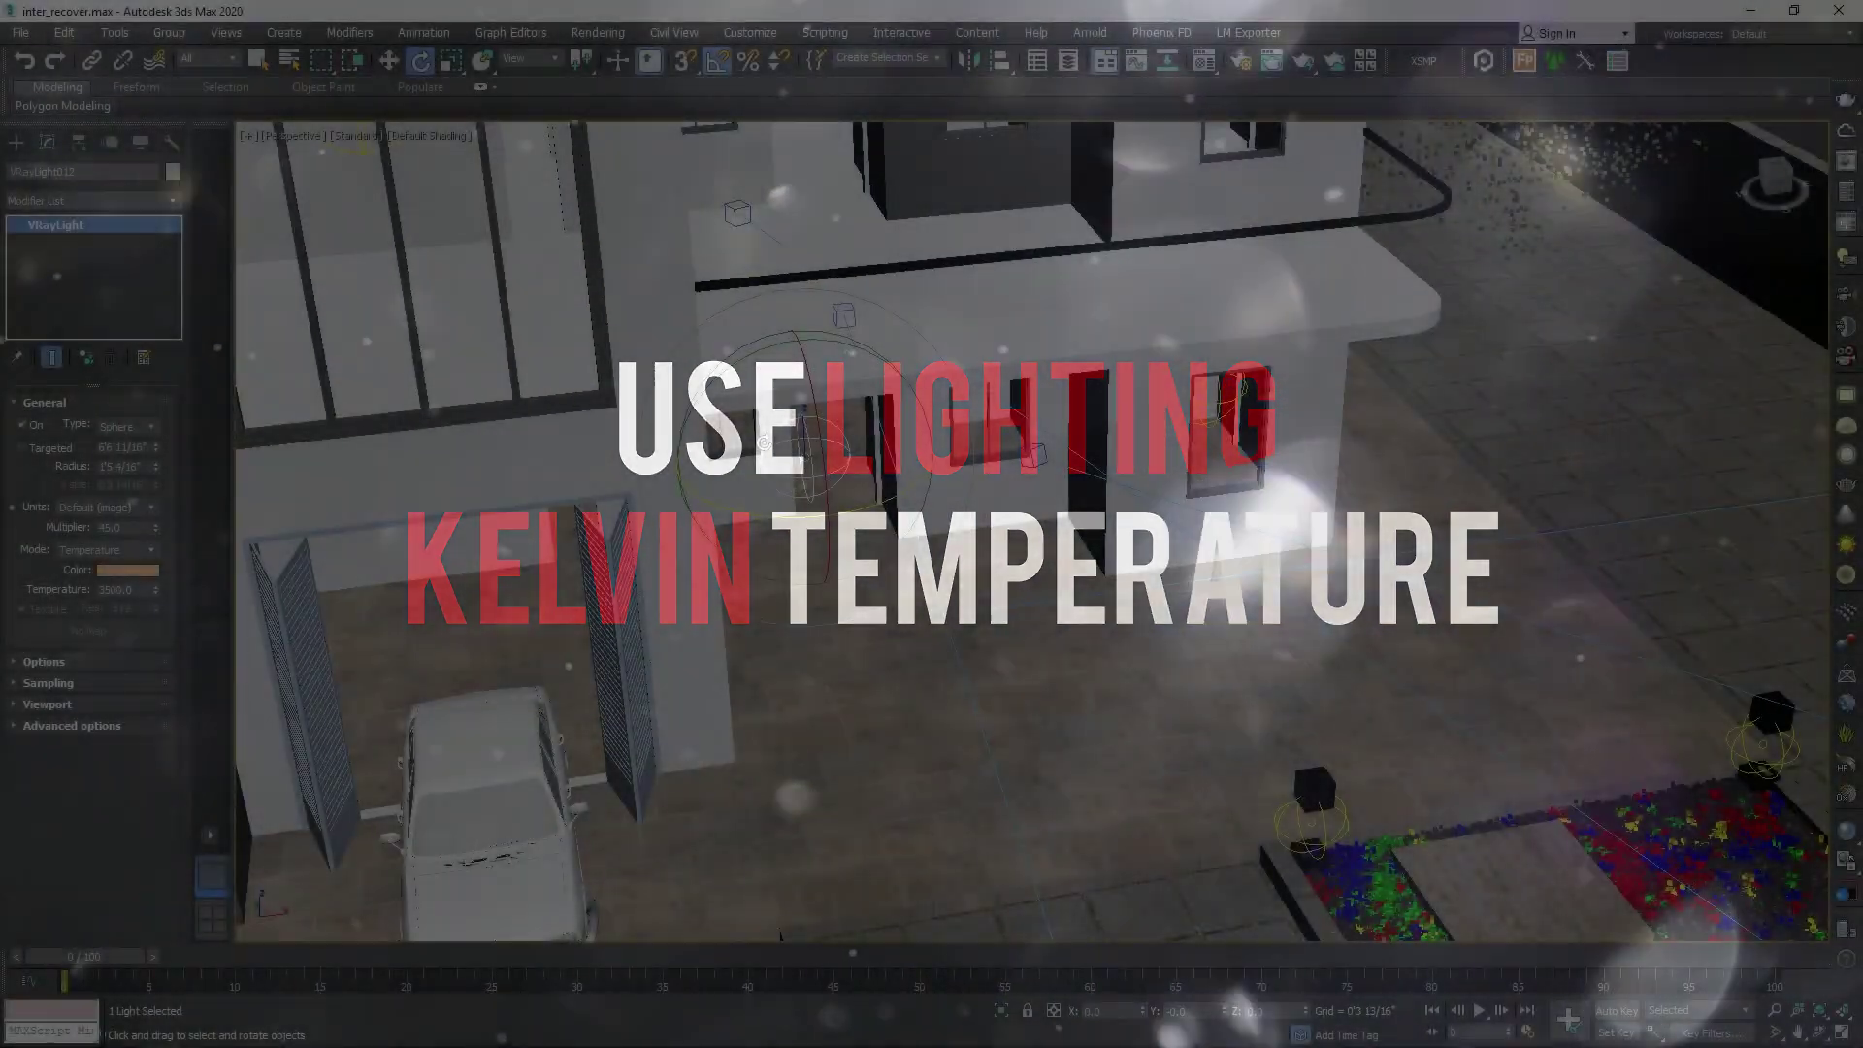
alt+middle_drag(835, 407, 906, 365)
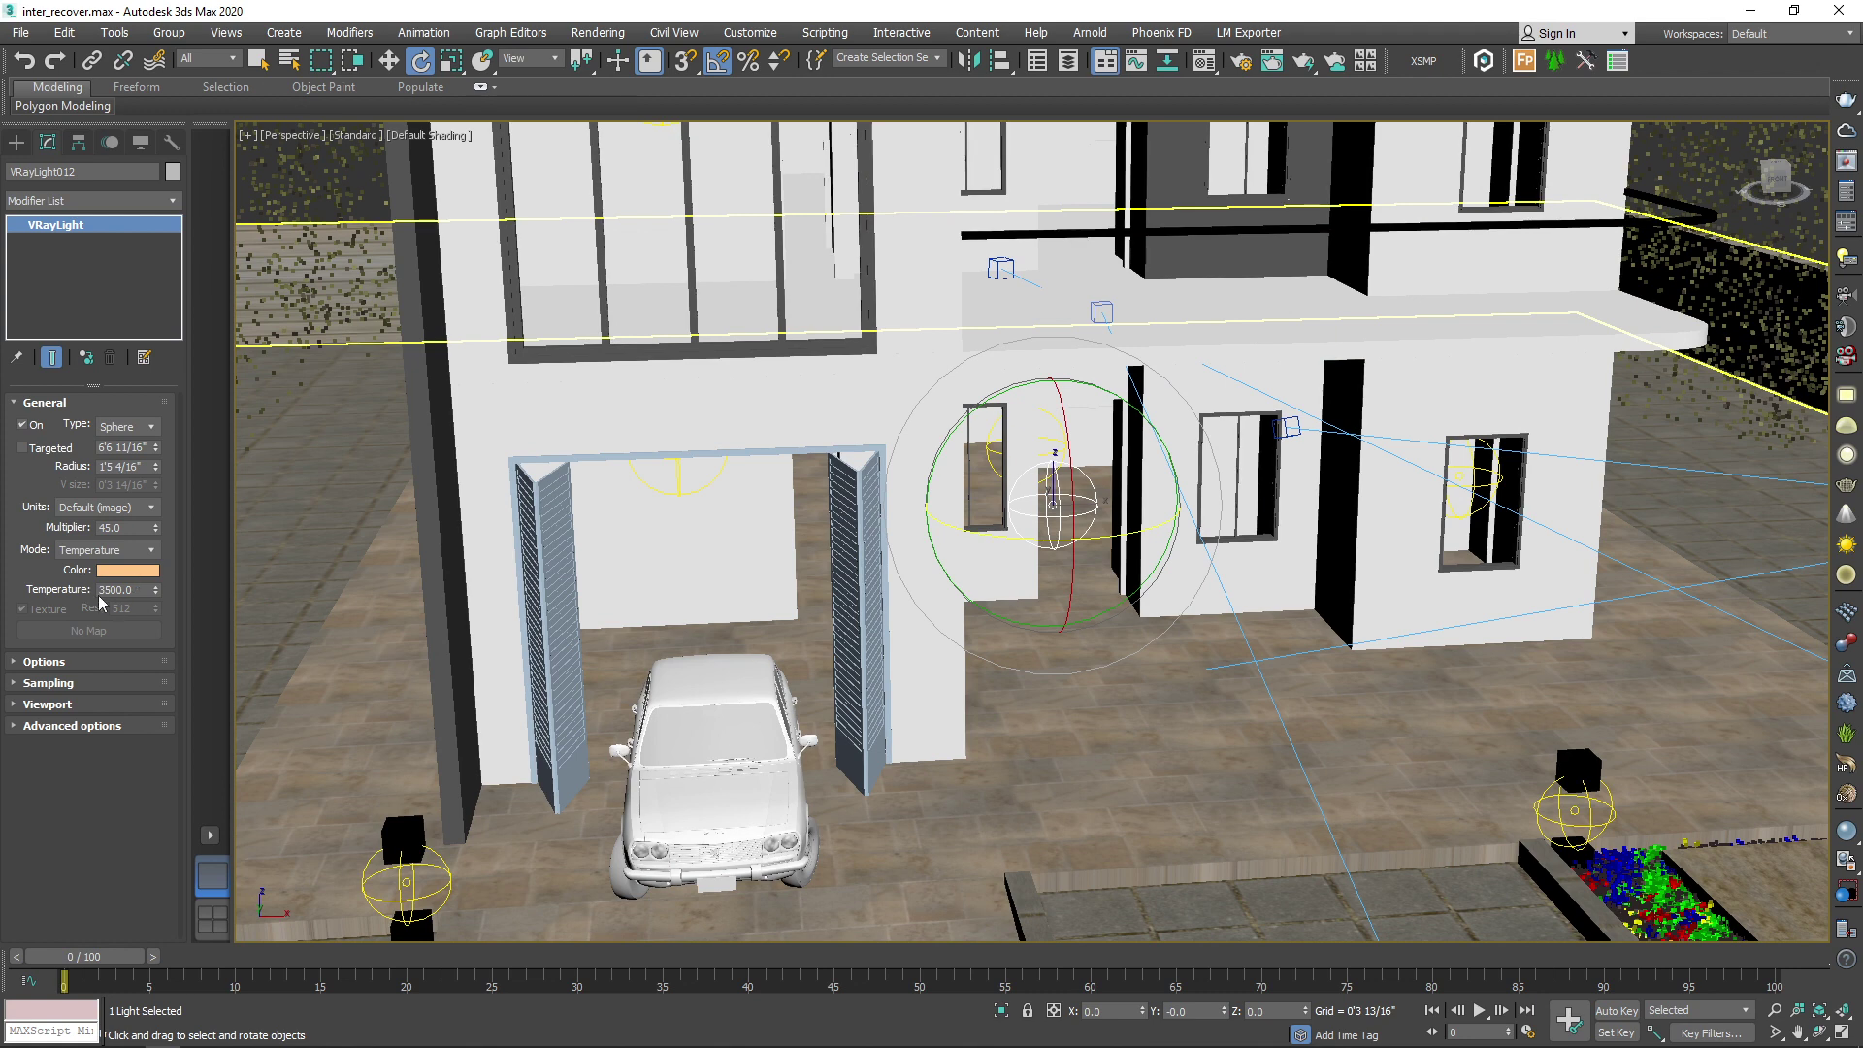
- Edit VRayLight012's temperature value, driving its colour from 3500 Kelvin
double_click(126, 589)
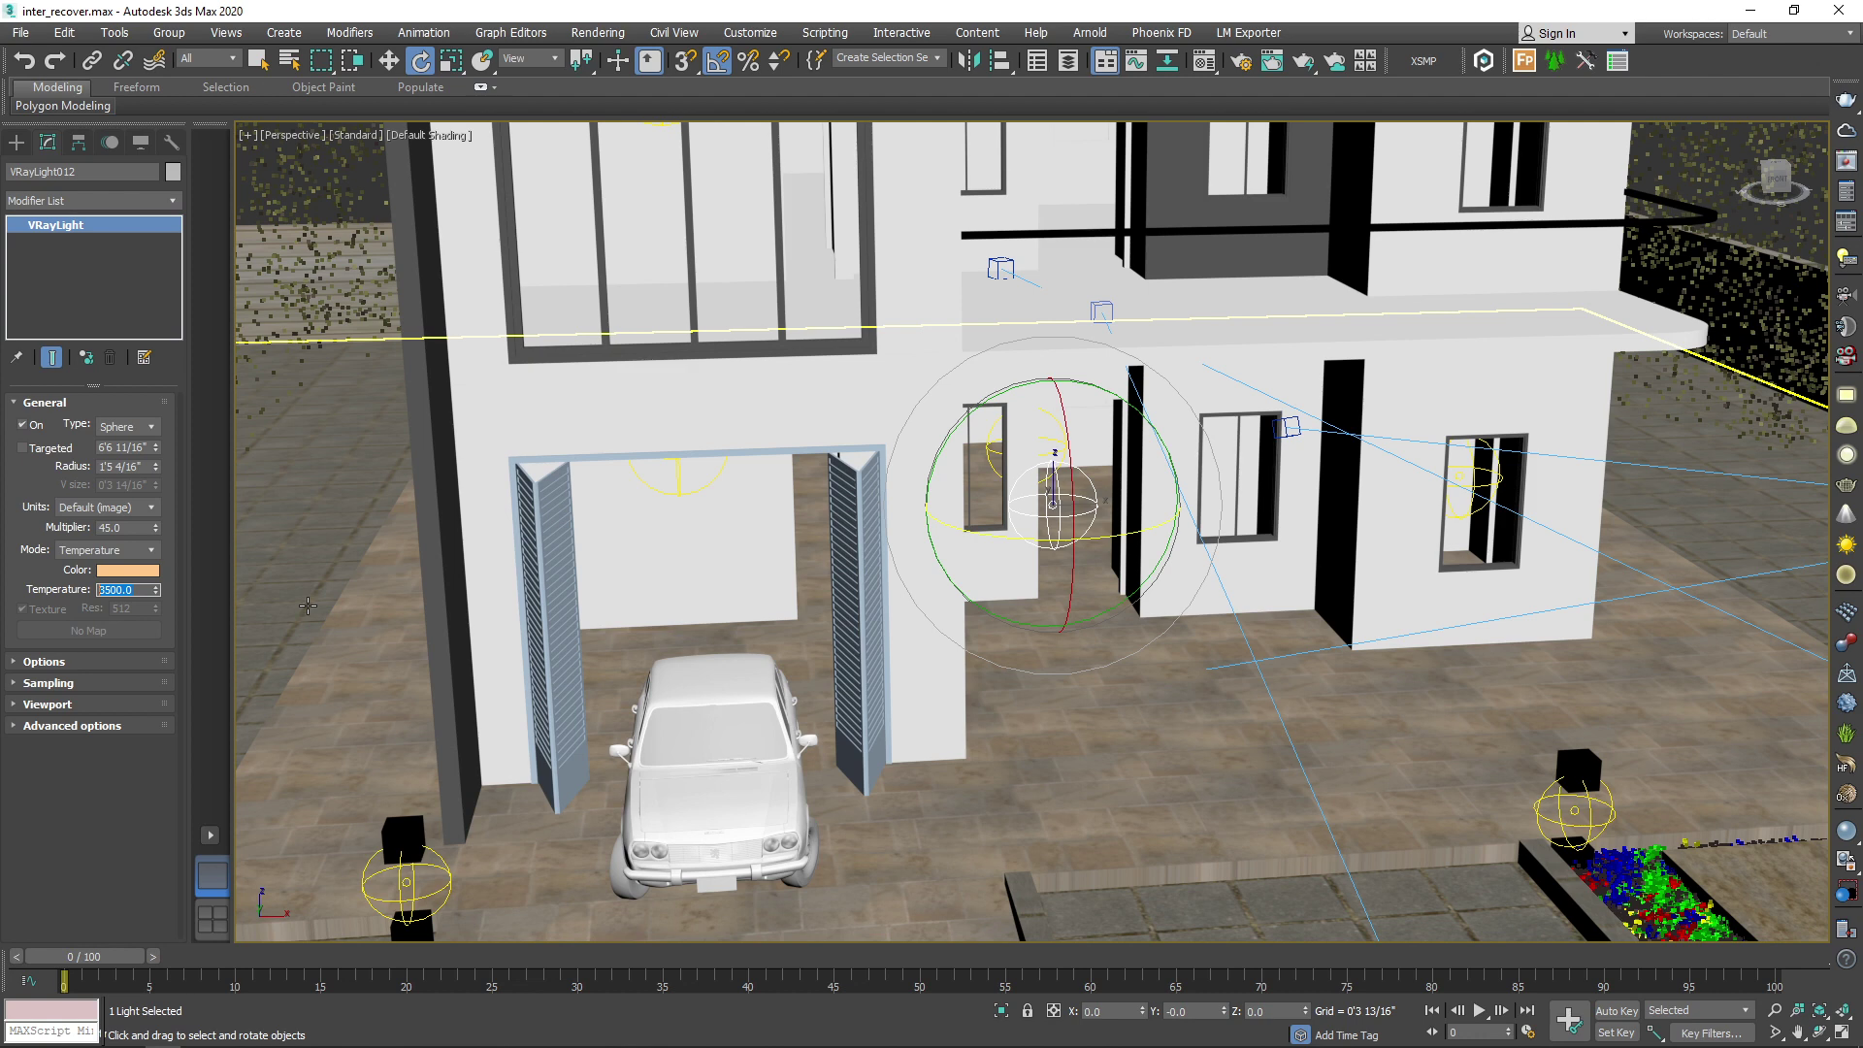
- Switch the viewport to VRayCam003 and render the house at night
key(c)
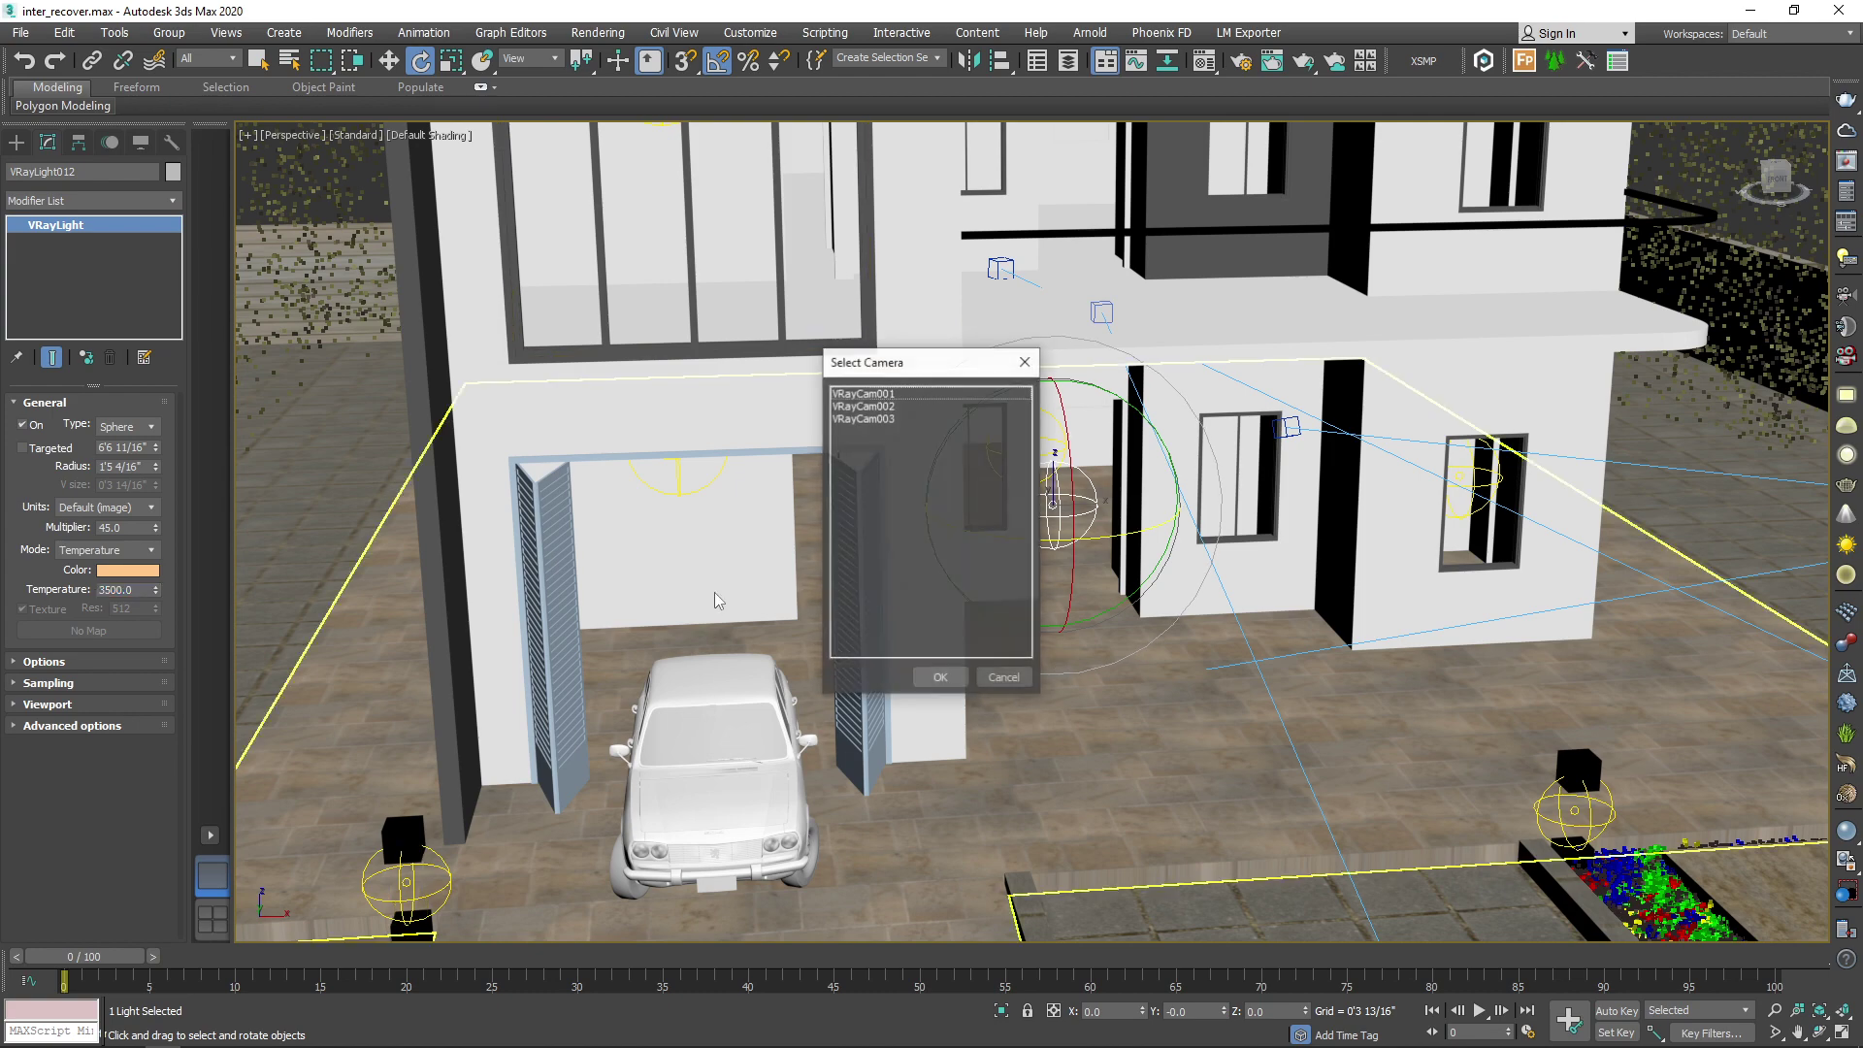
double_click(885, 405)
key(c)
double_click(921, 418)
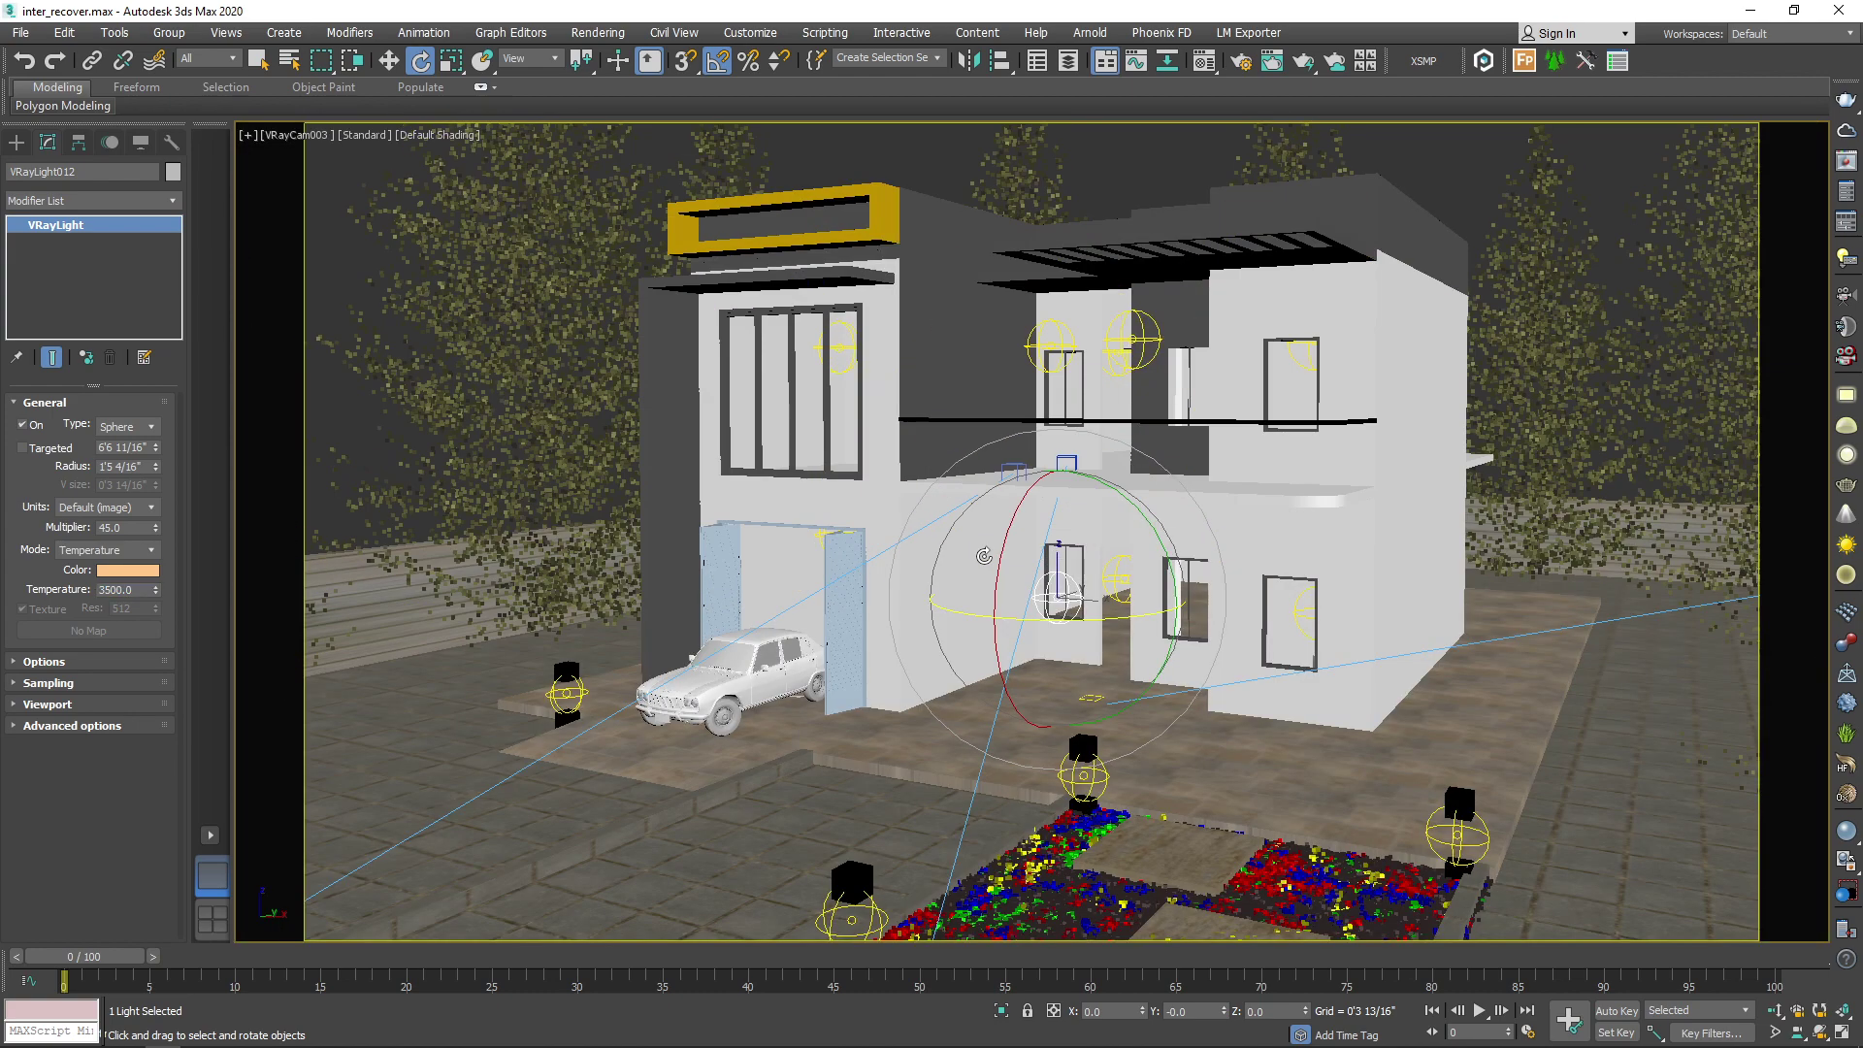
click(1844, 103)
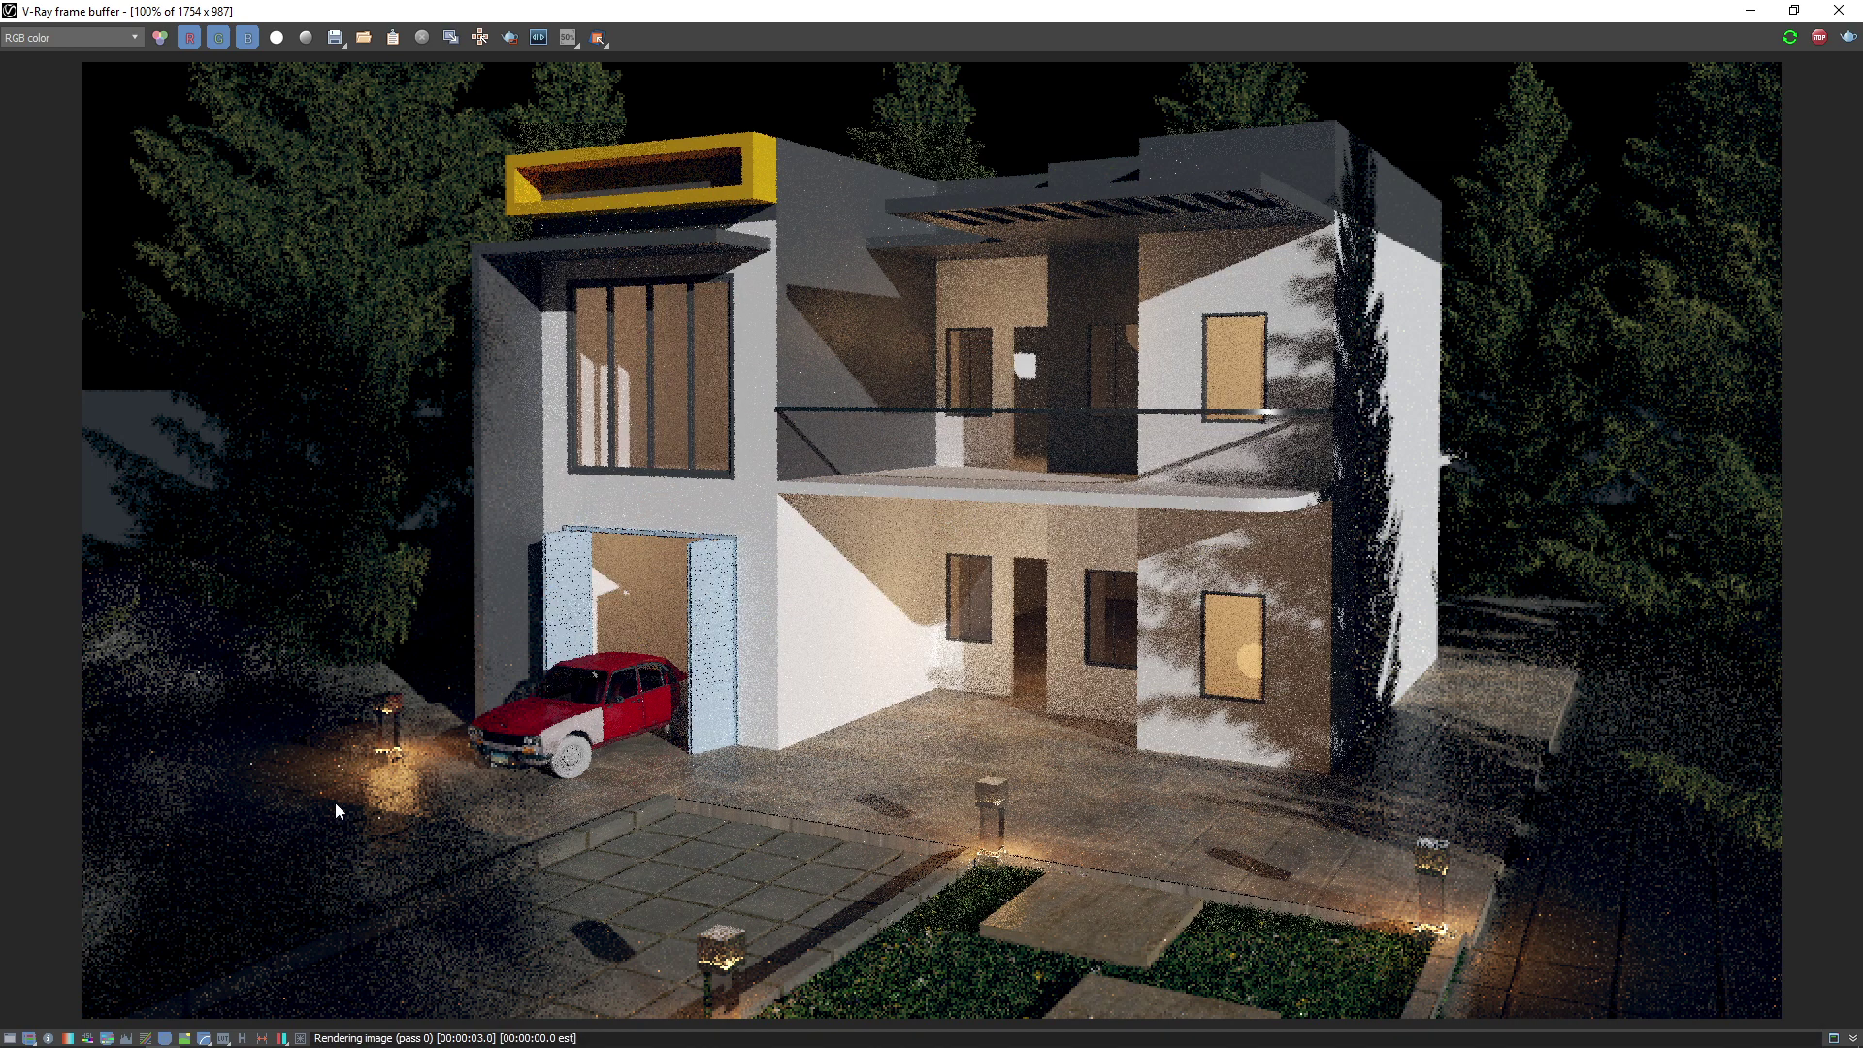
- Zoom into the frame buffer render to examine the bloom/glare glow
scroll(335, 801, up, 1)
scroll(388, 786, up, 1)
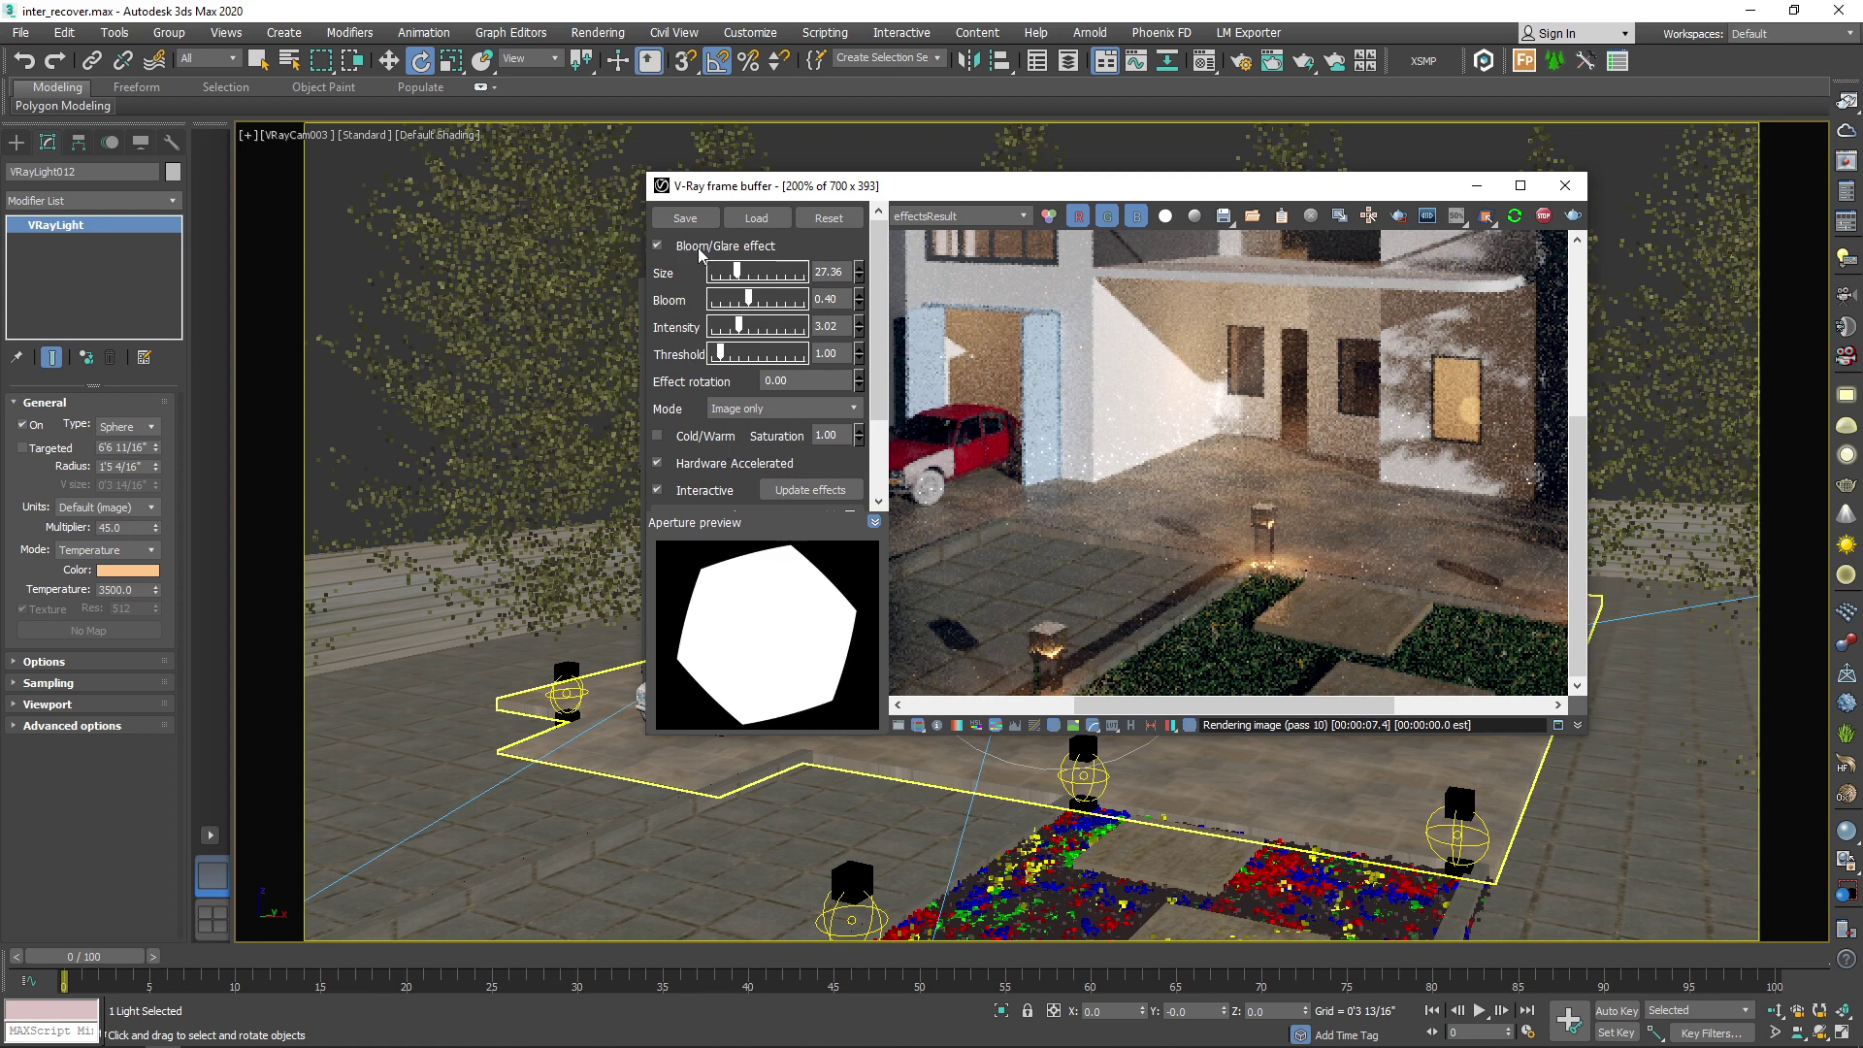
- Zoom and pan the frame buffer to the garden lamp's glare, then zoom back out
scroll(1098, 611, up, 2)
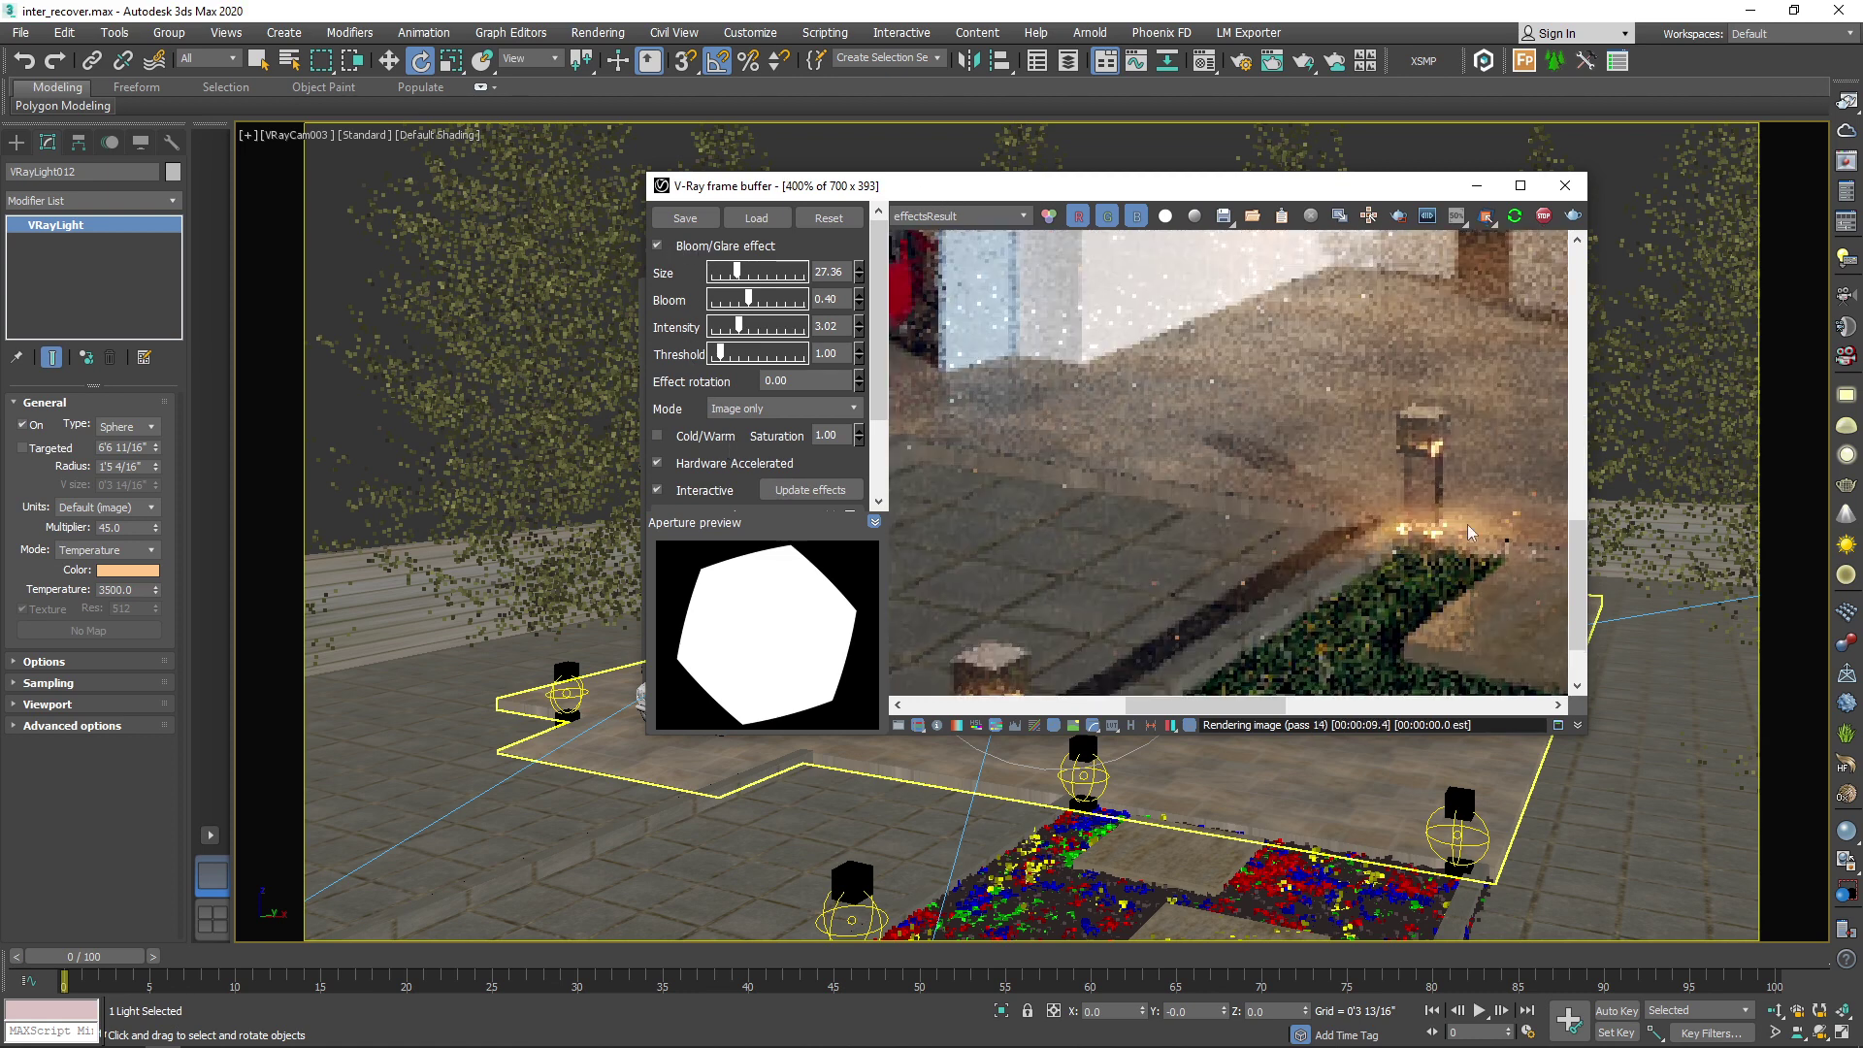
middle_drag(1467, 524, 1278, 534)
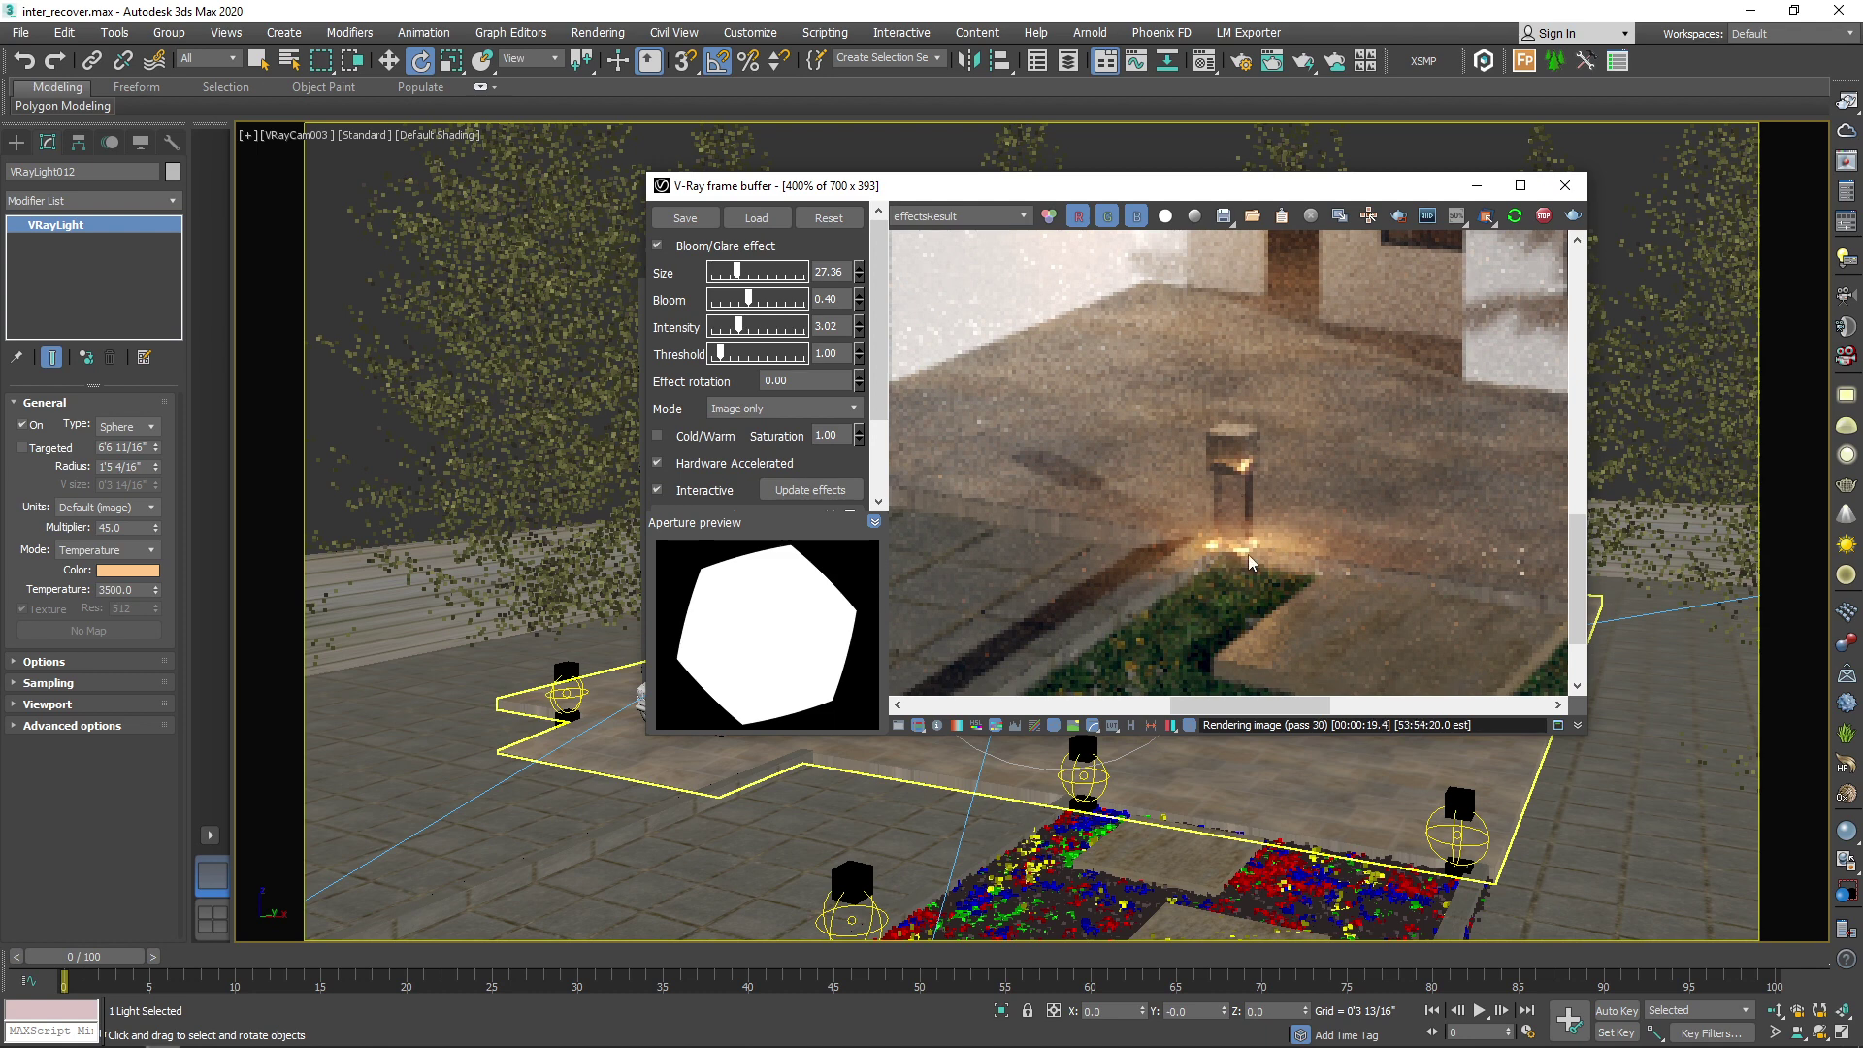
scroll(1252, 561, down, 3)
scroll(1049, 368, down, 1)
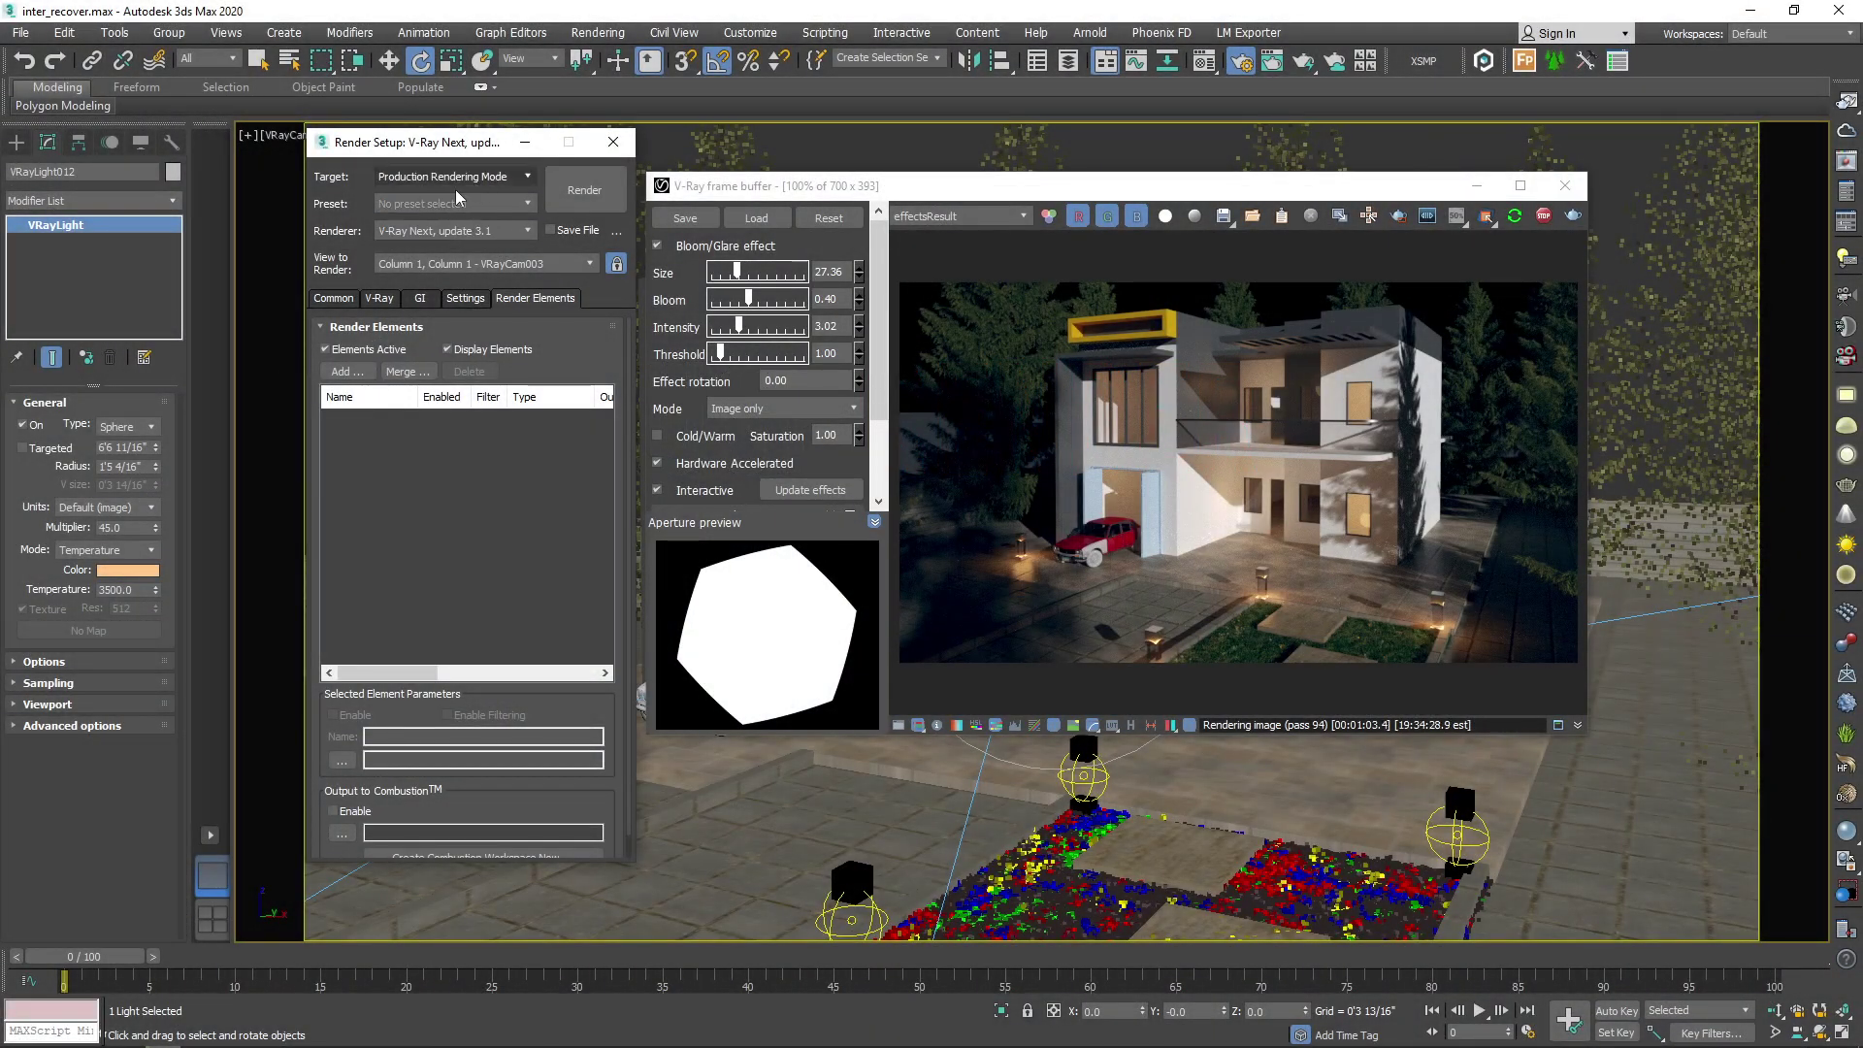
- Open the Add render elements list and position it beside the Render Setup panel
click(344, 371)
drag(393, 326, 954, 391)
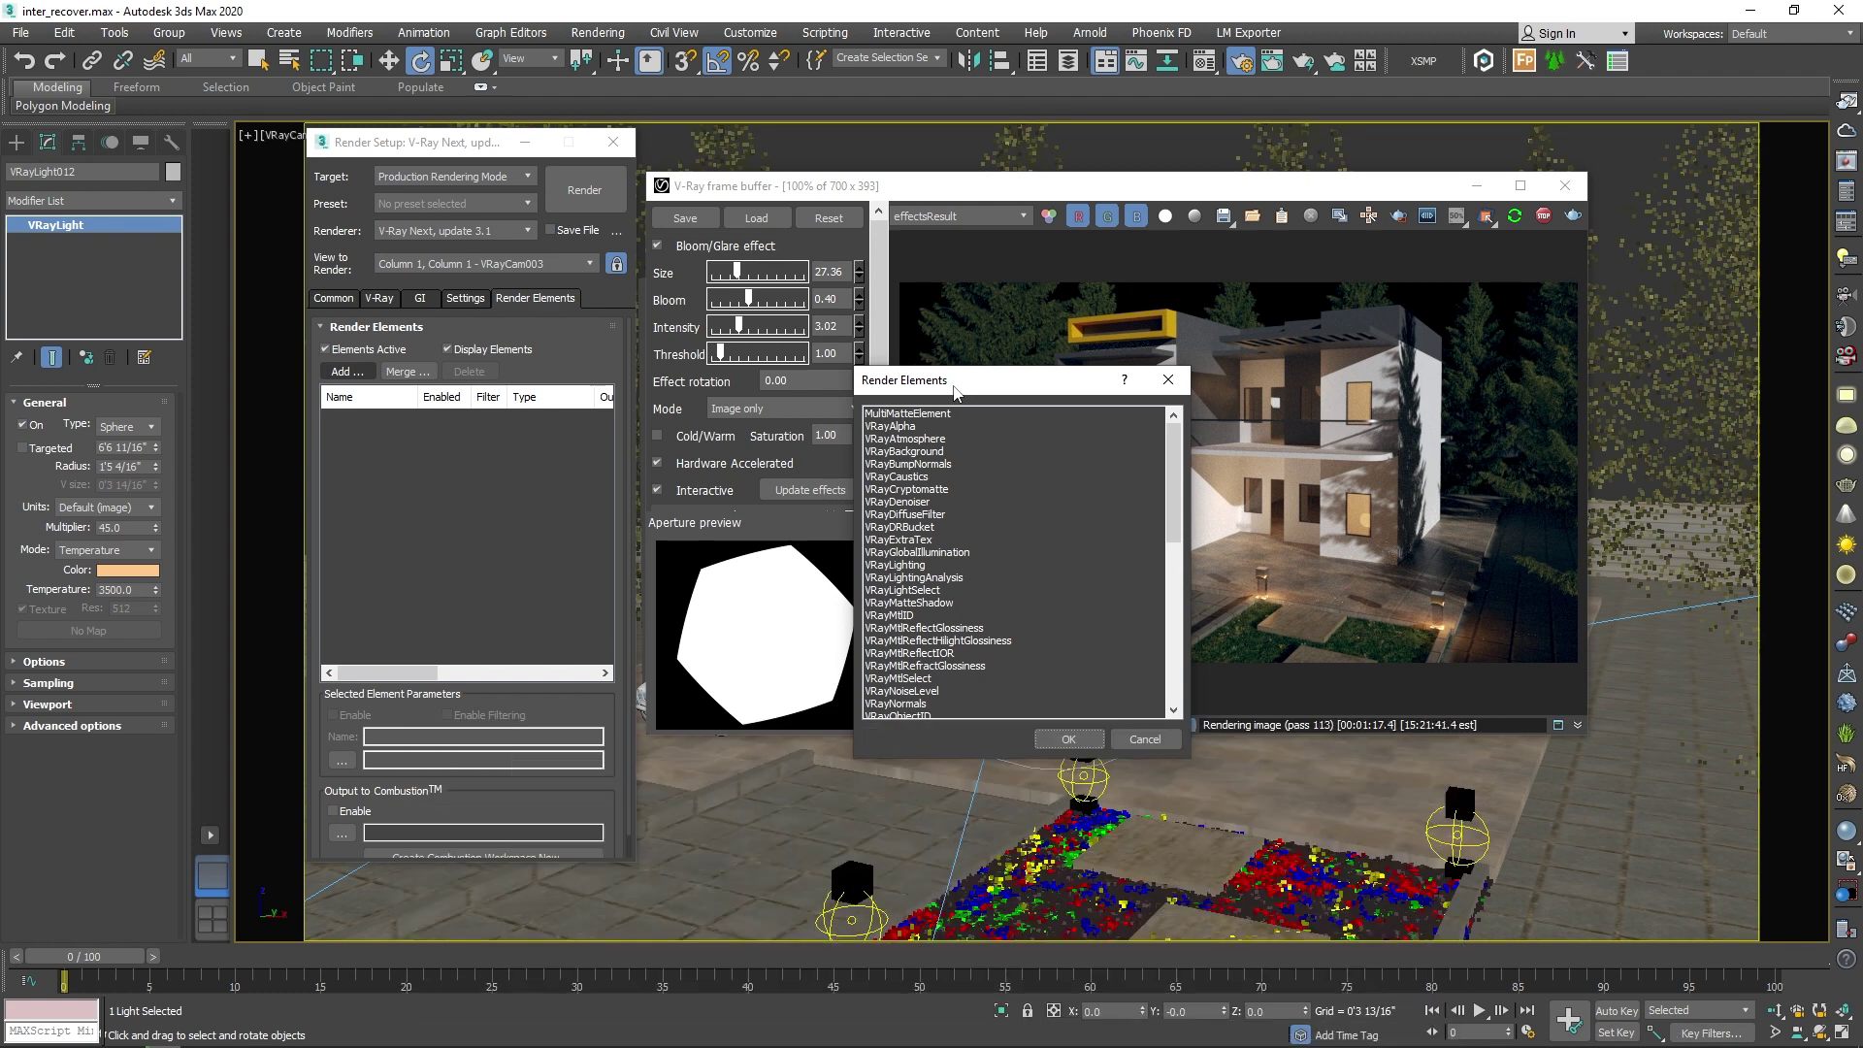
click(1268, 448)
scroll(1283, 427, up, 2)
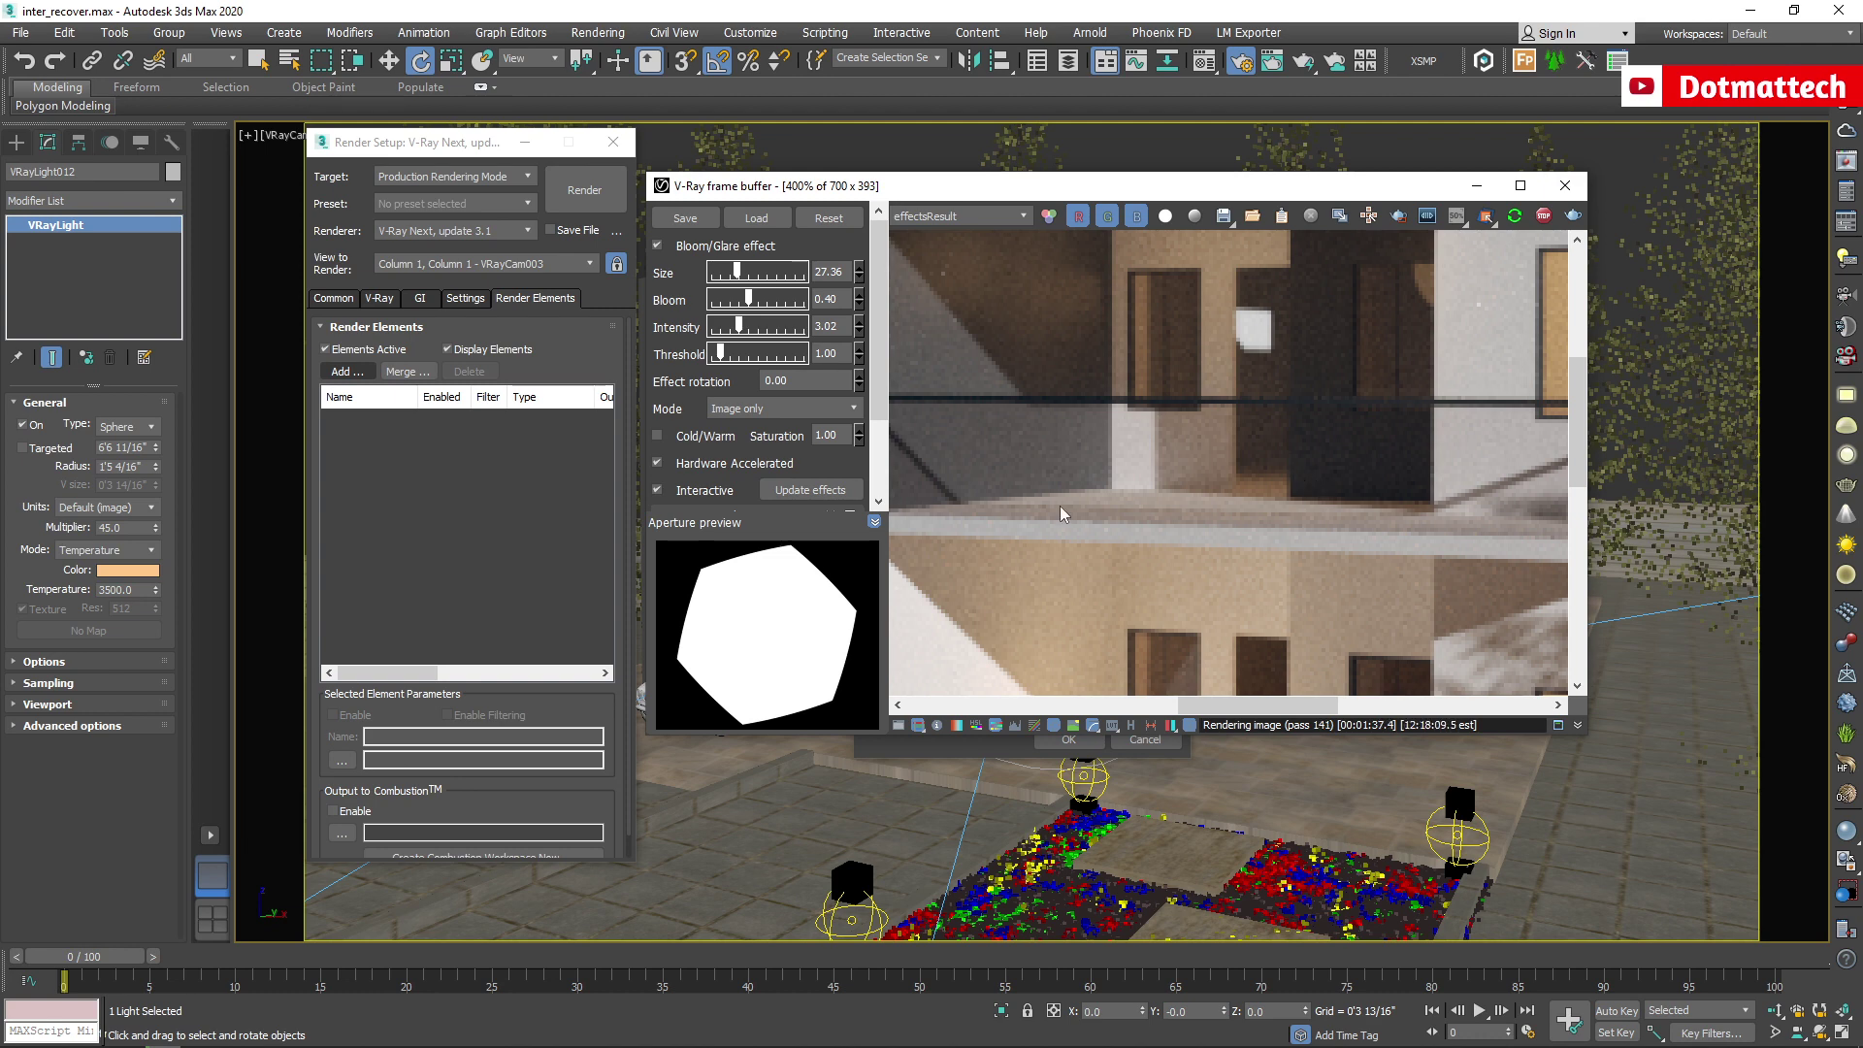
click(346, 372)
drag(982, 403, 934, 167)
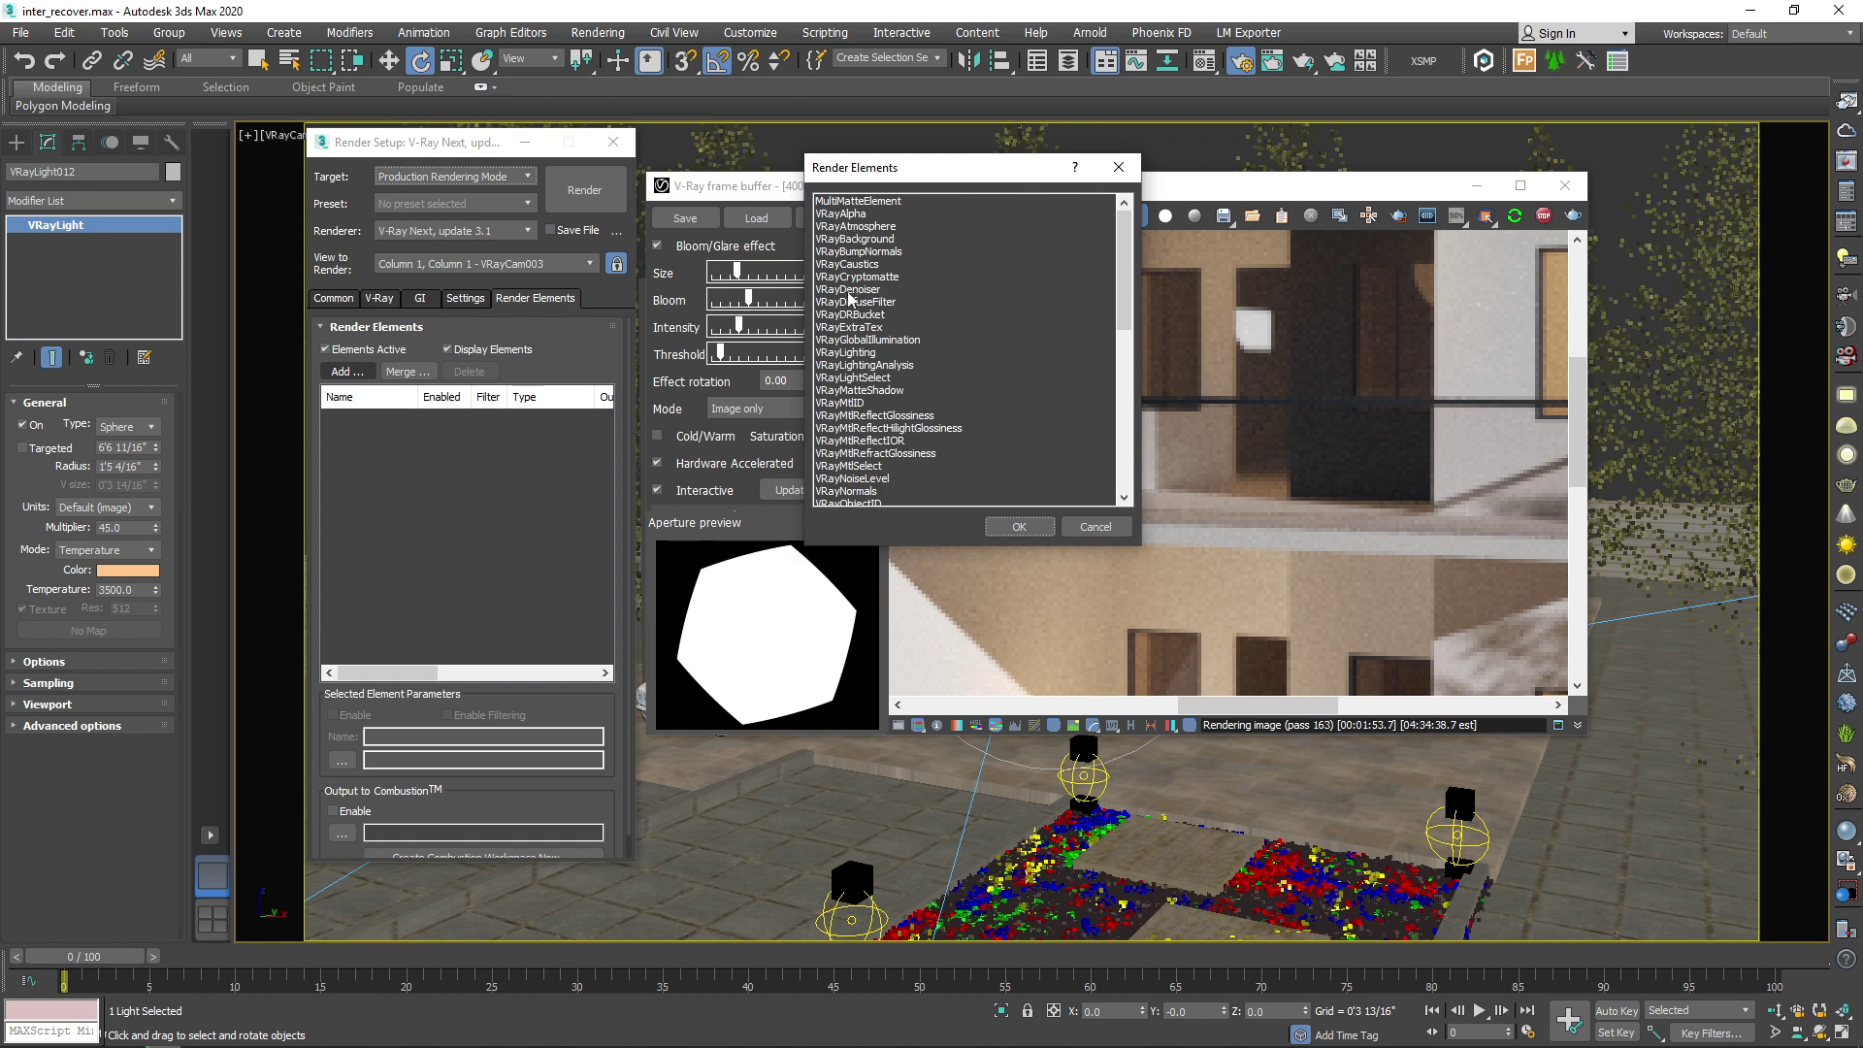
click(851, 340)
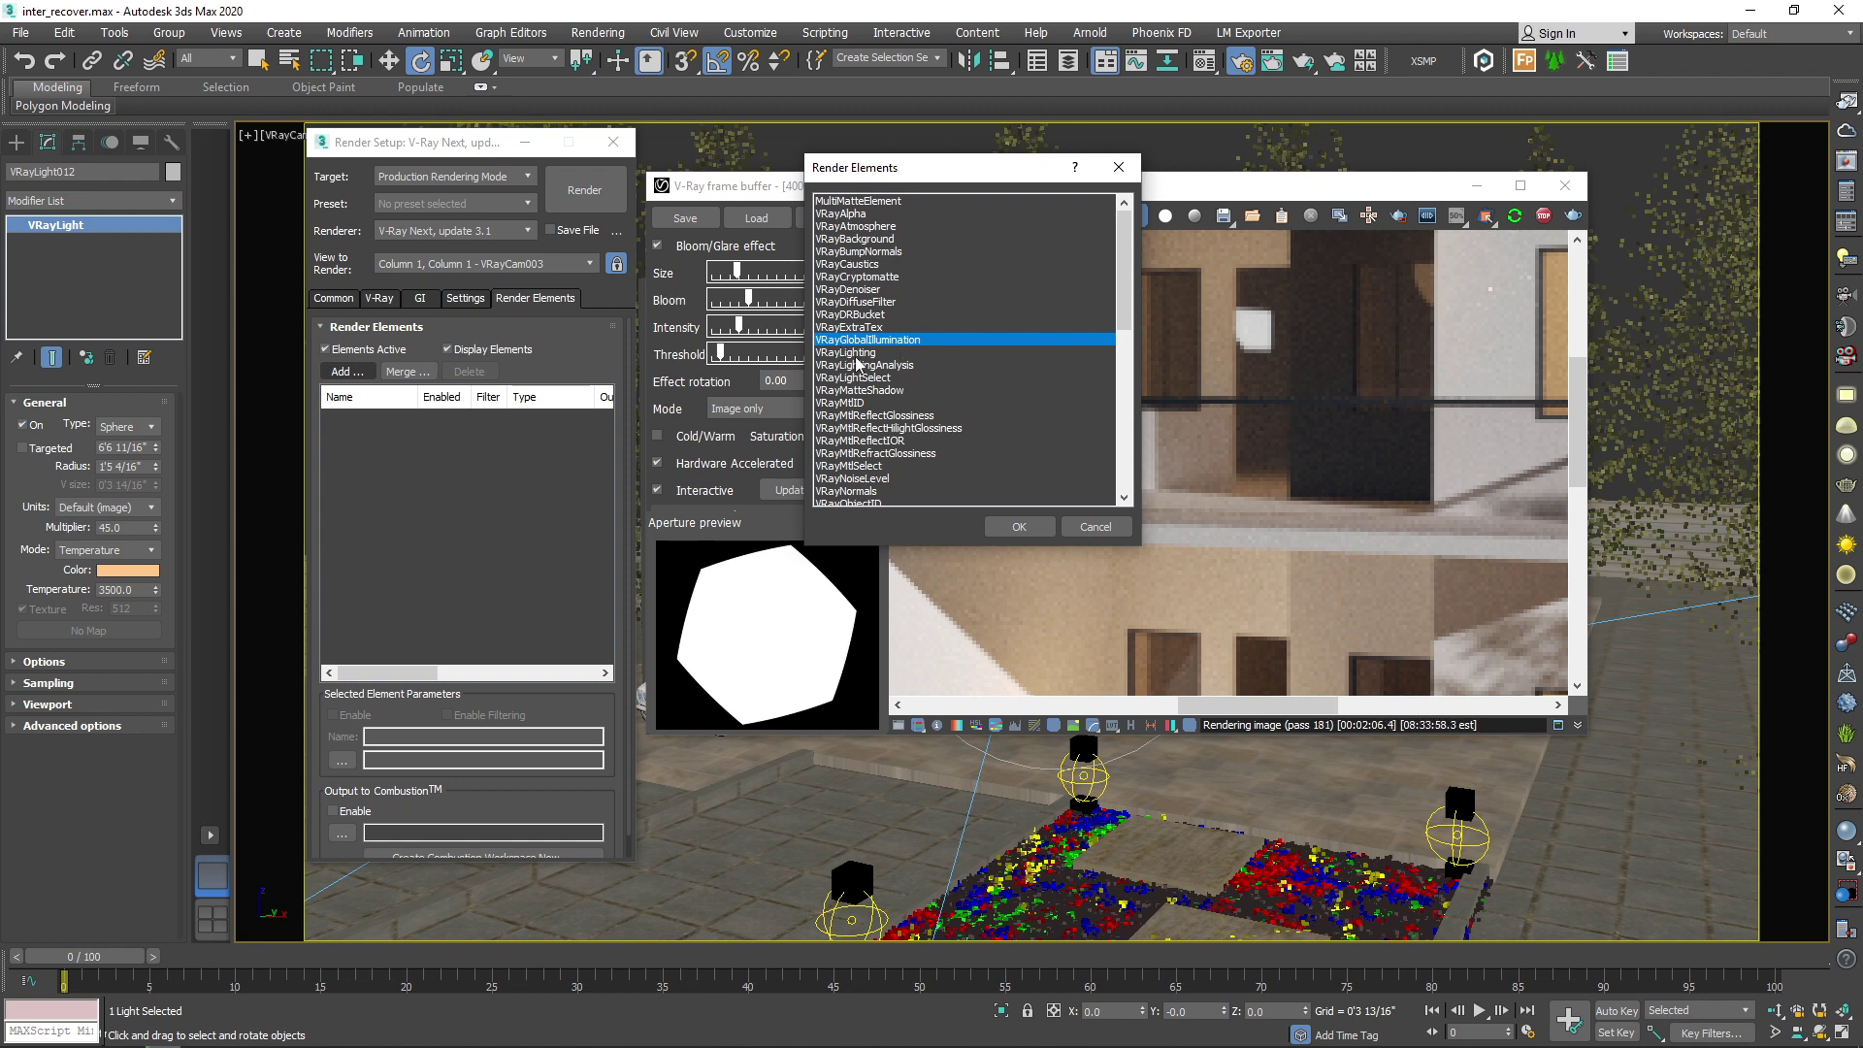
click(856, 353)
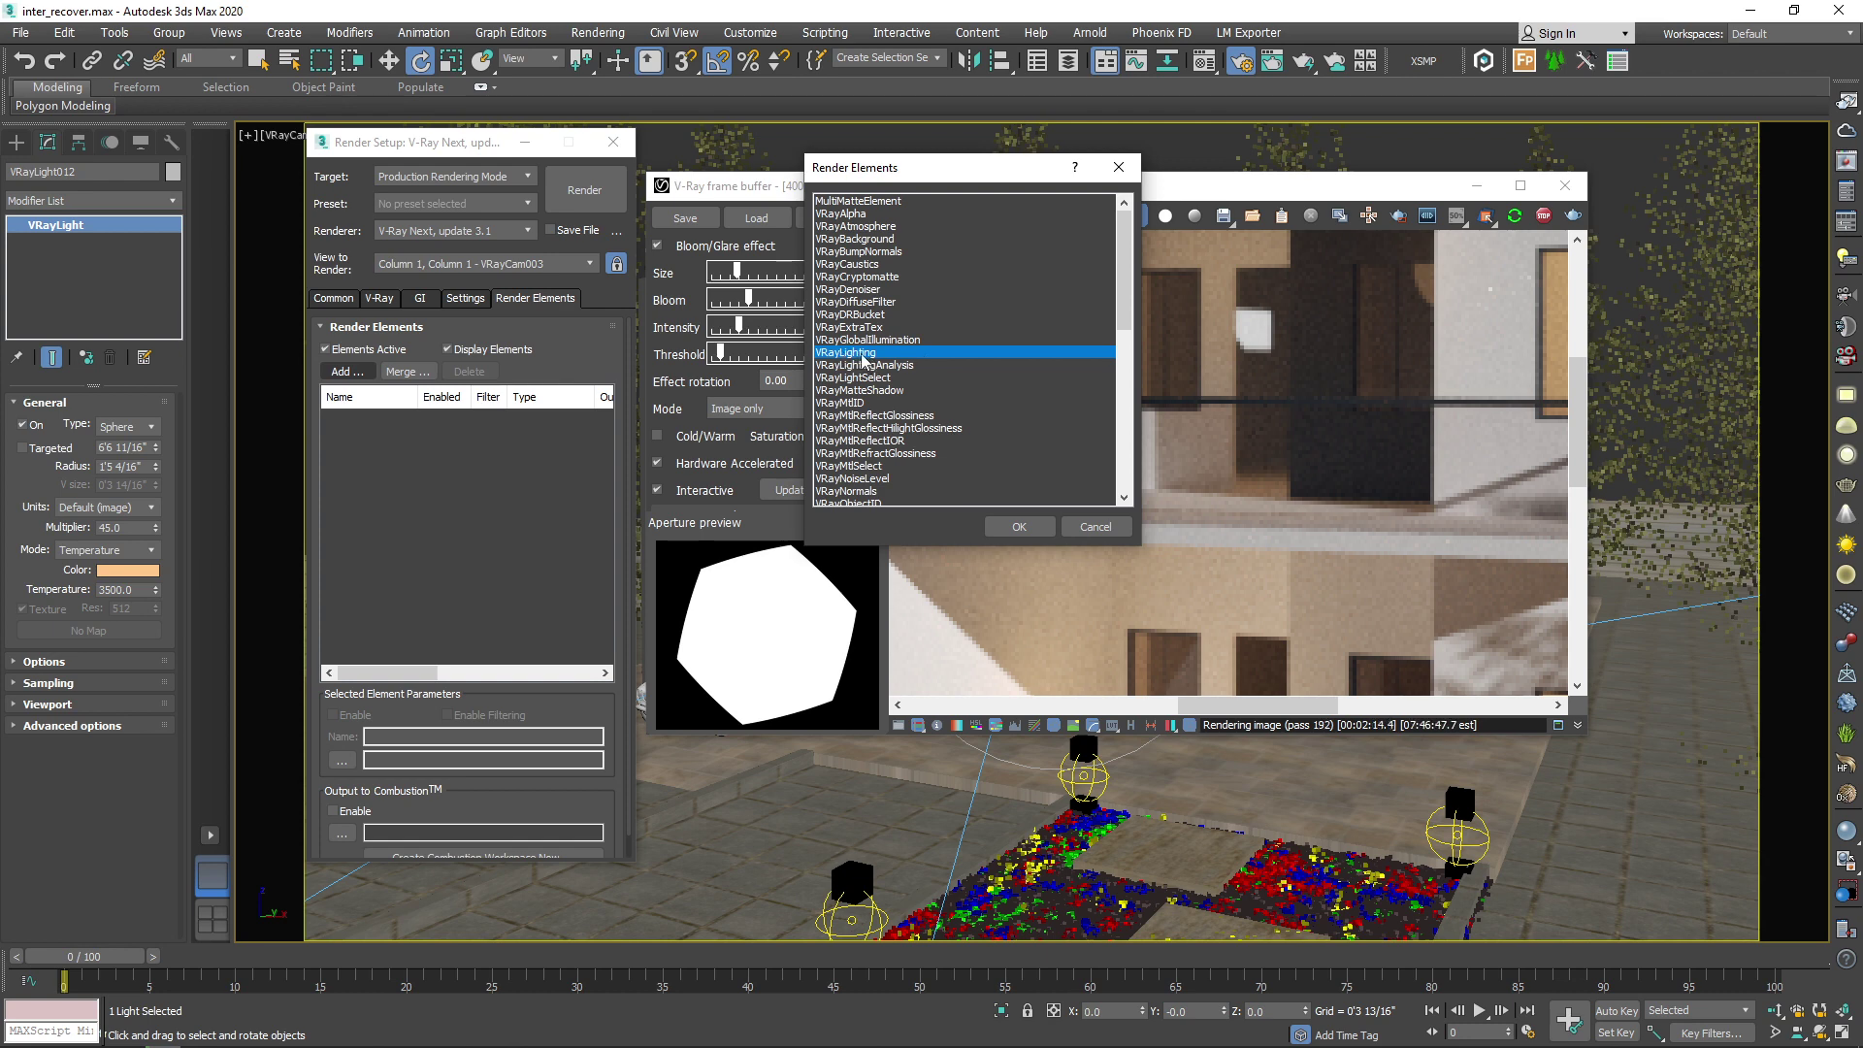
scroll(870, 358, down, 2)
scroll(869, 358, down, 2)
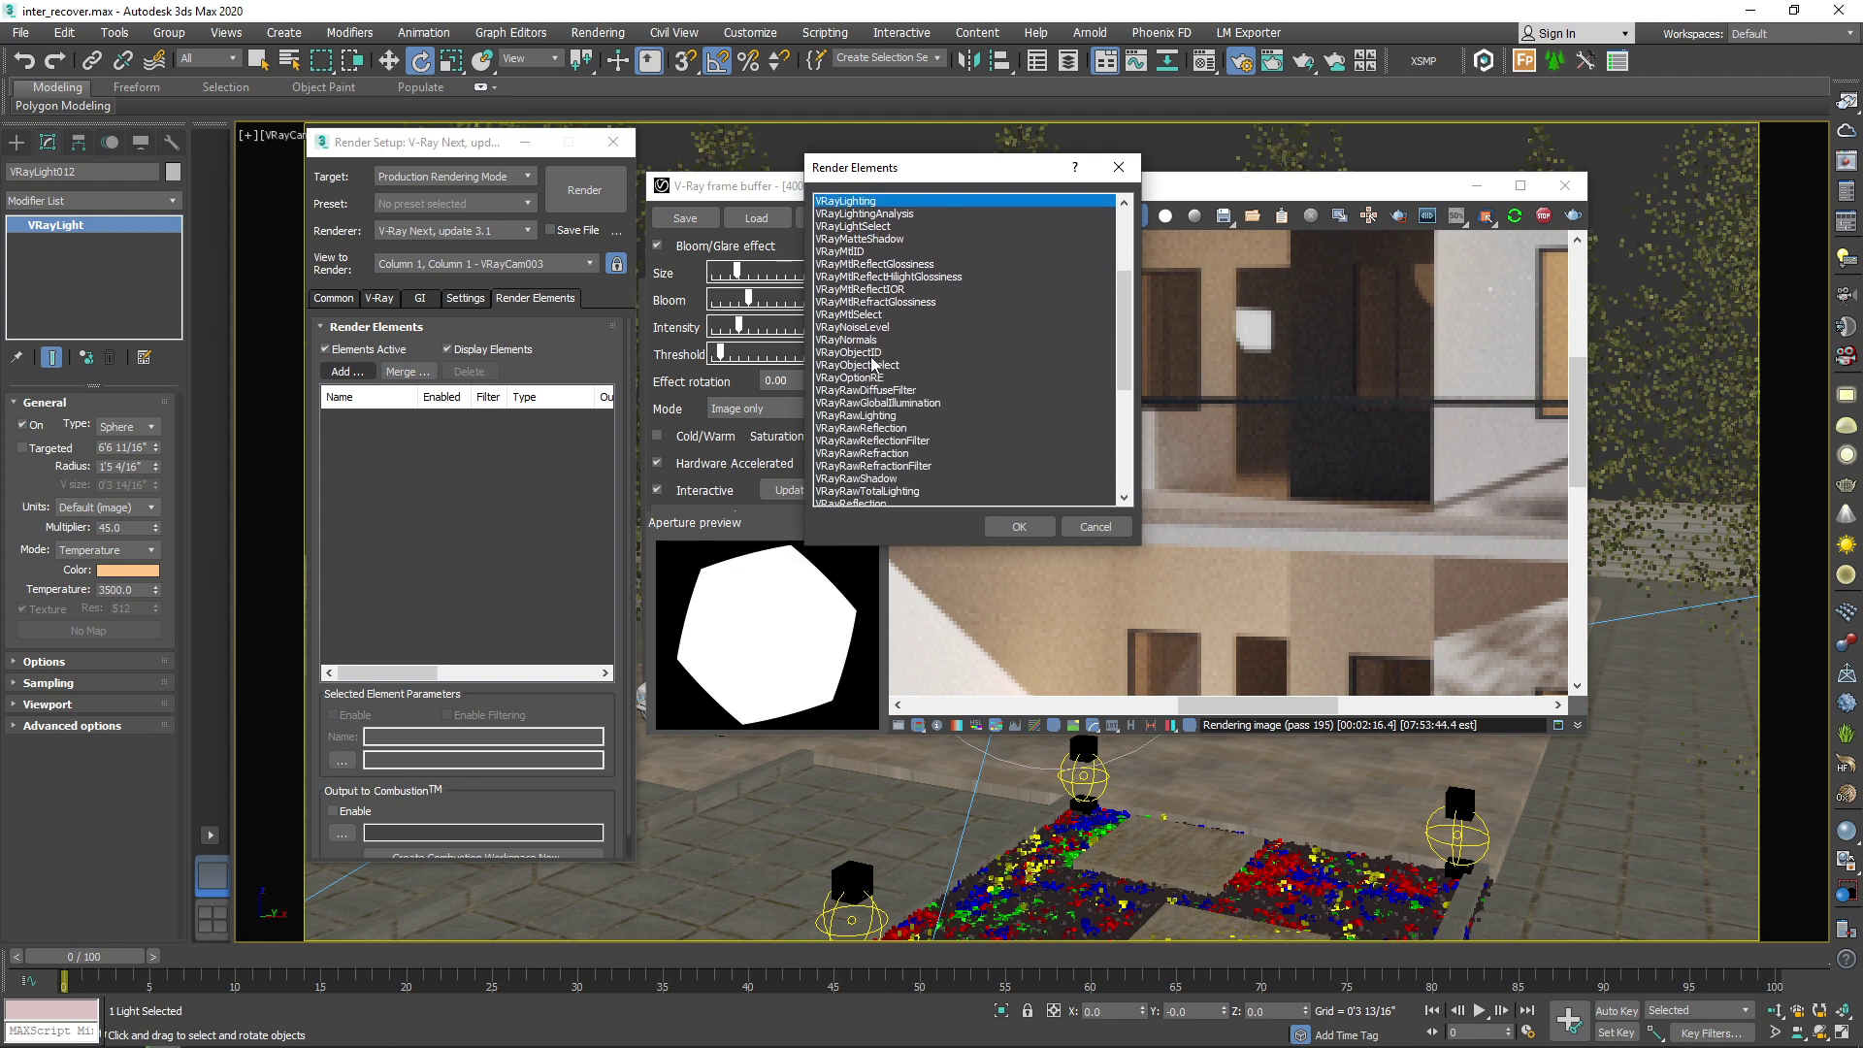
scroll(871, 357, down, 2)
scroll(871, 357, down, 1)
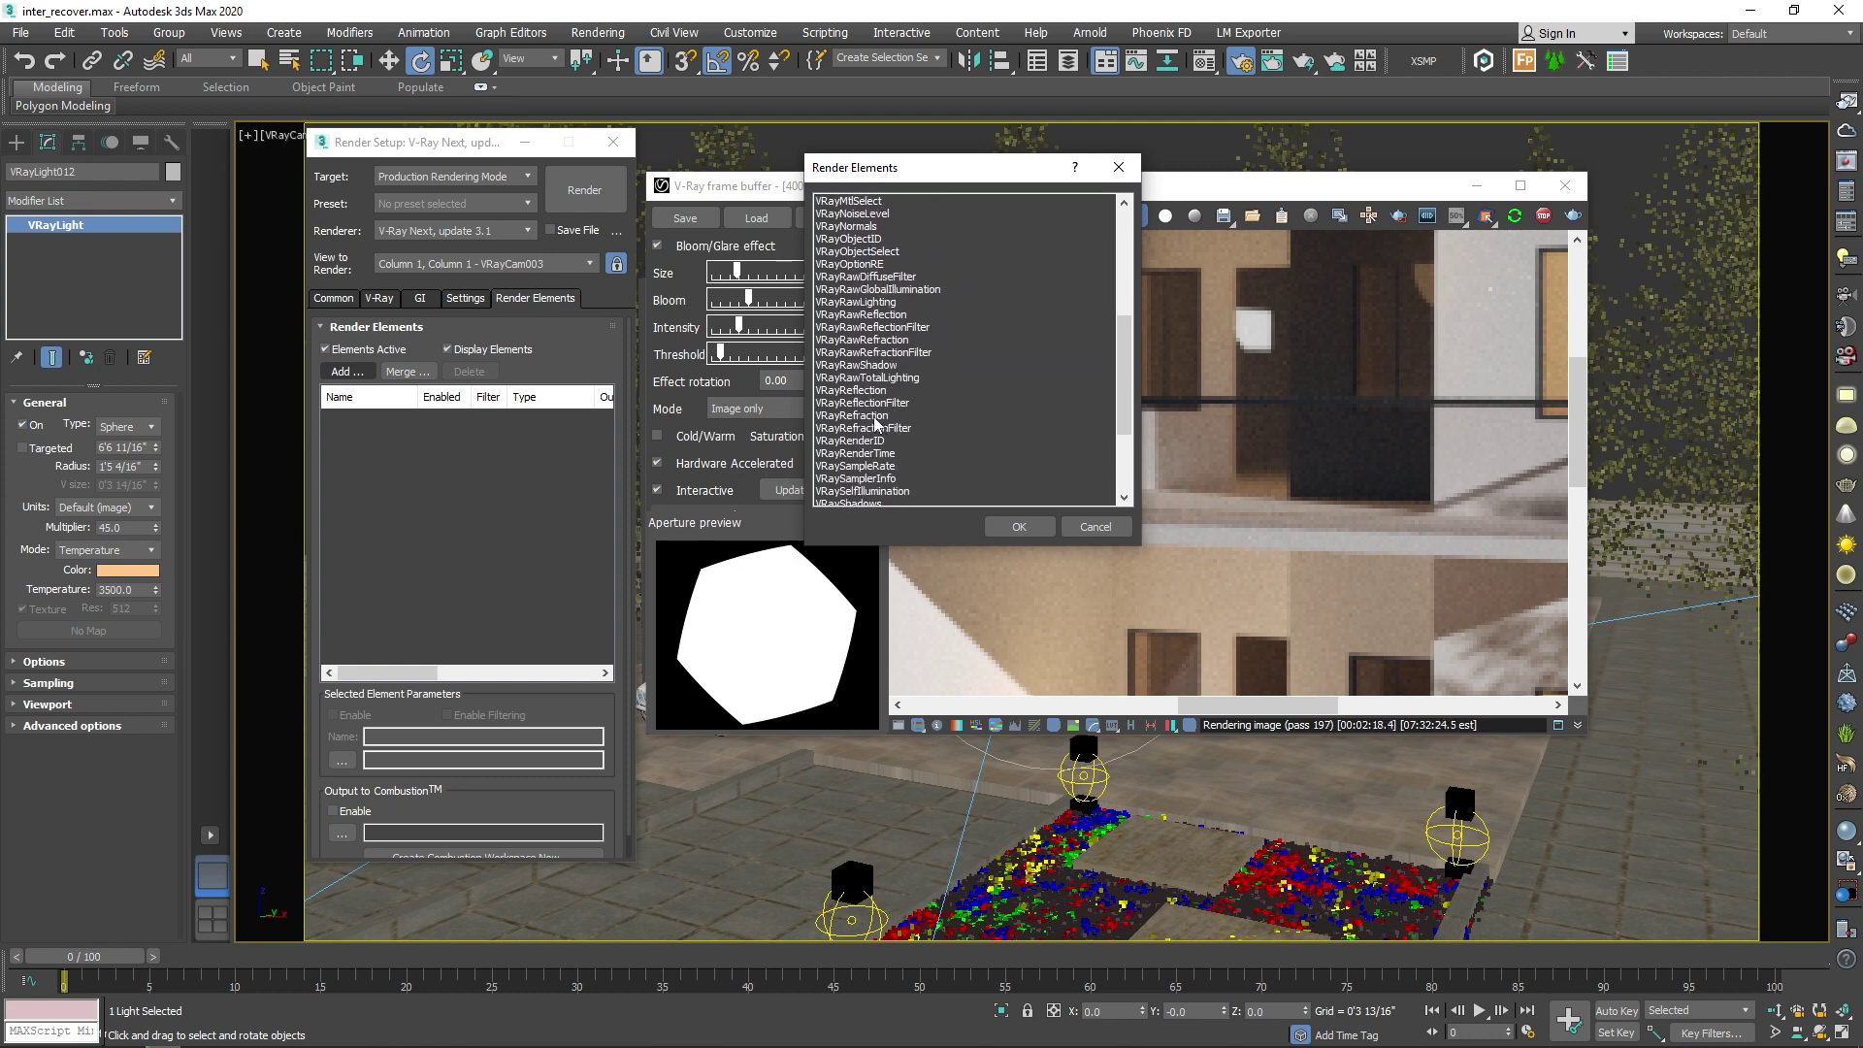
click(865, 391)
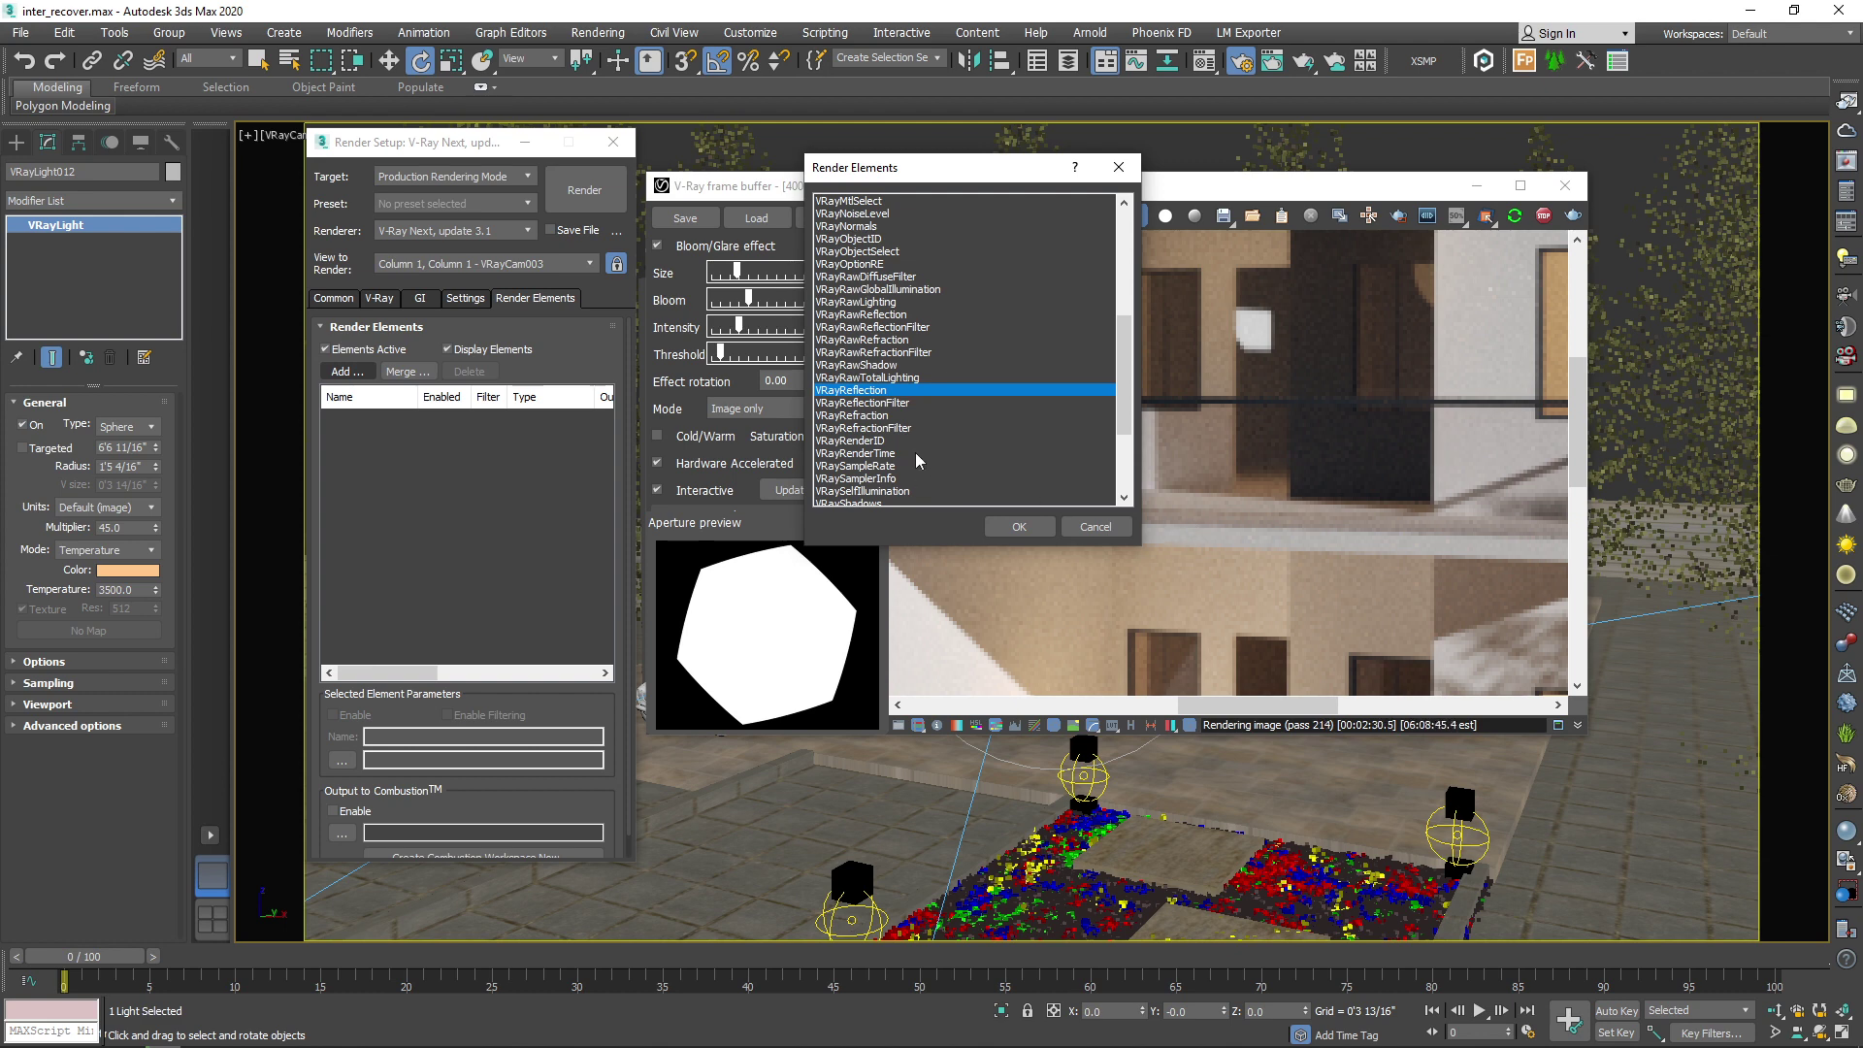
click(880, 428)
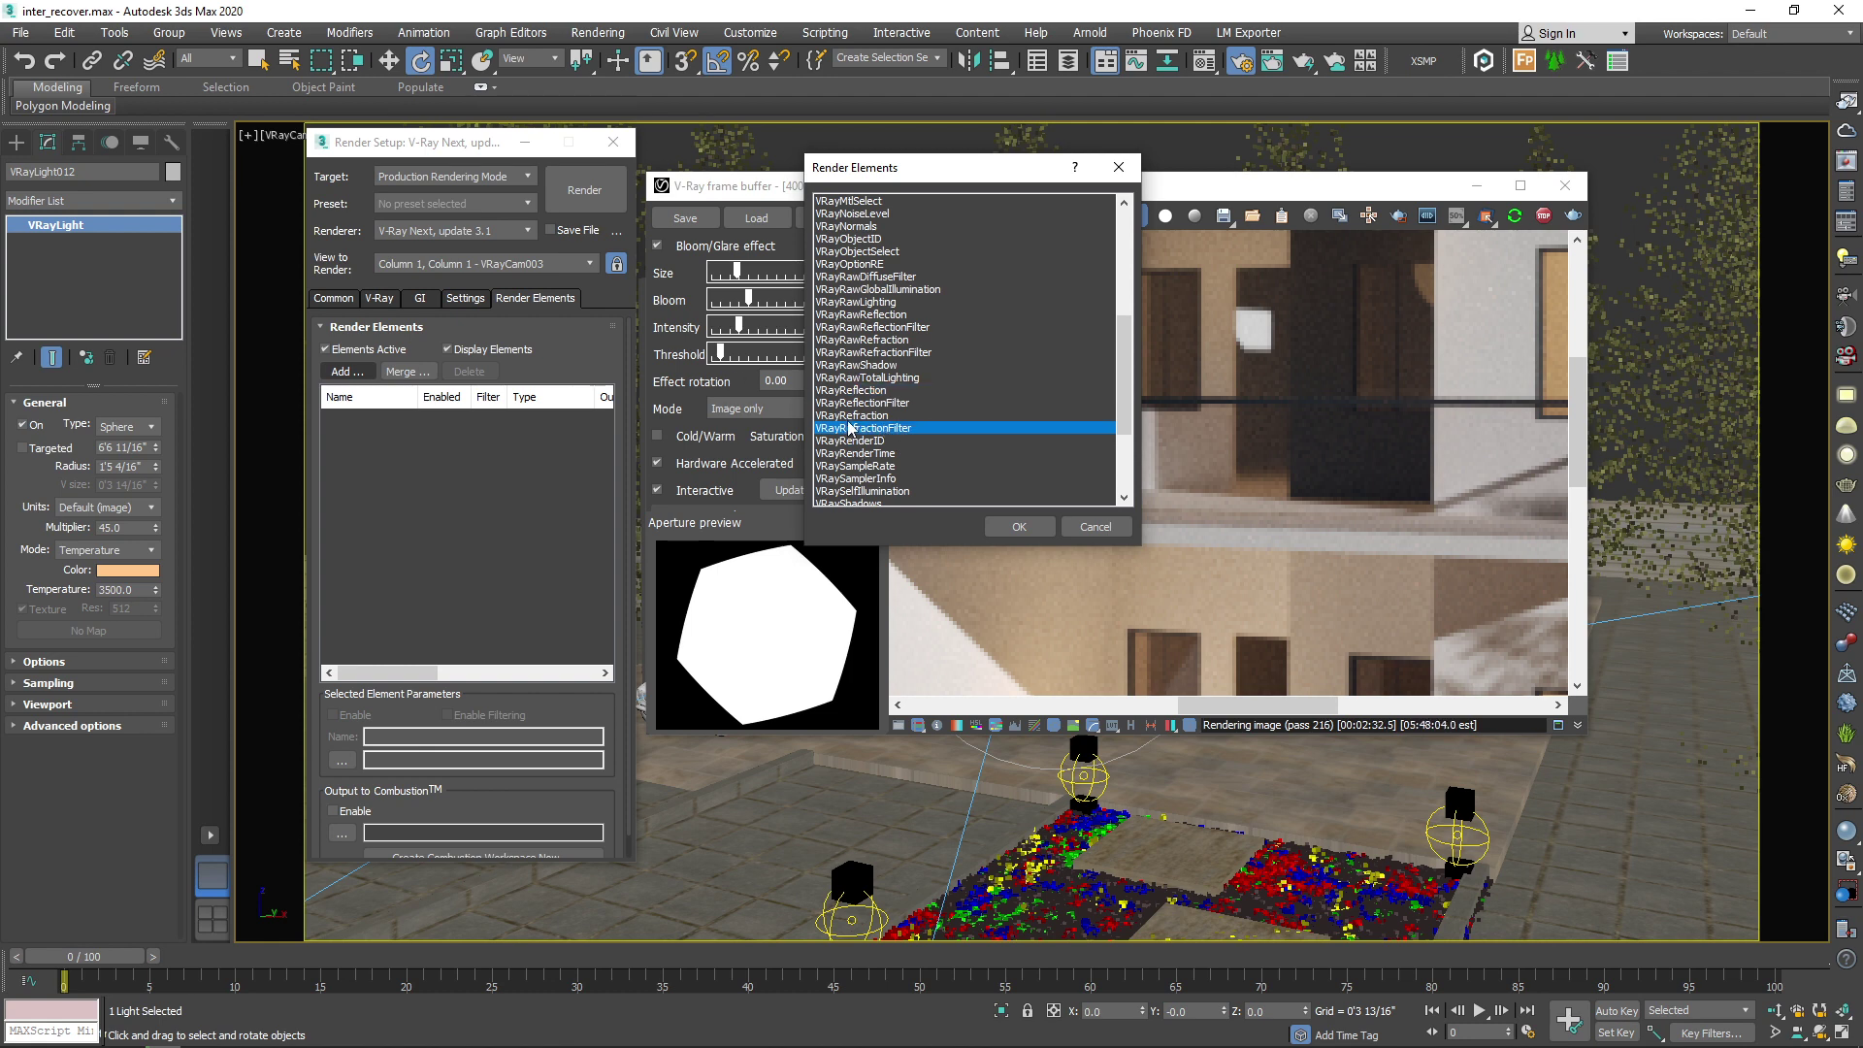
click(849, 419)
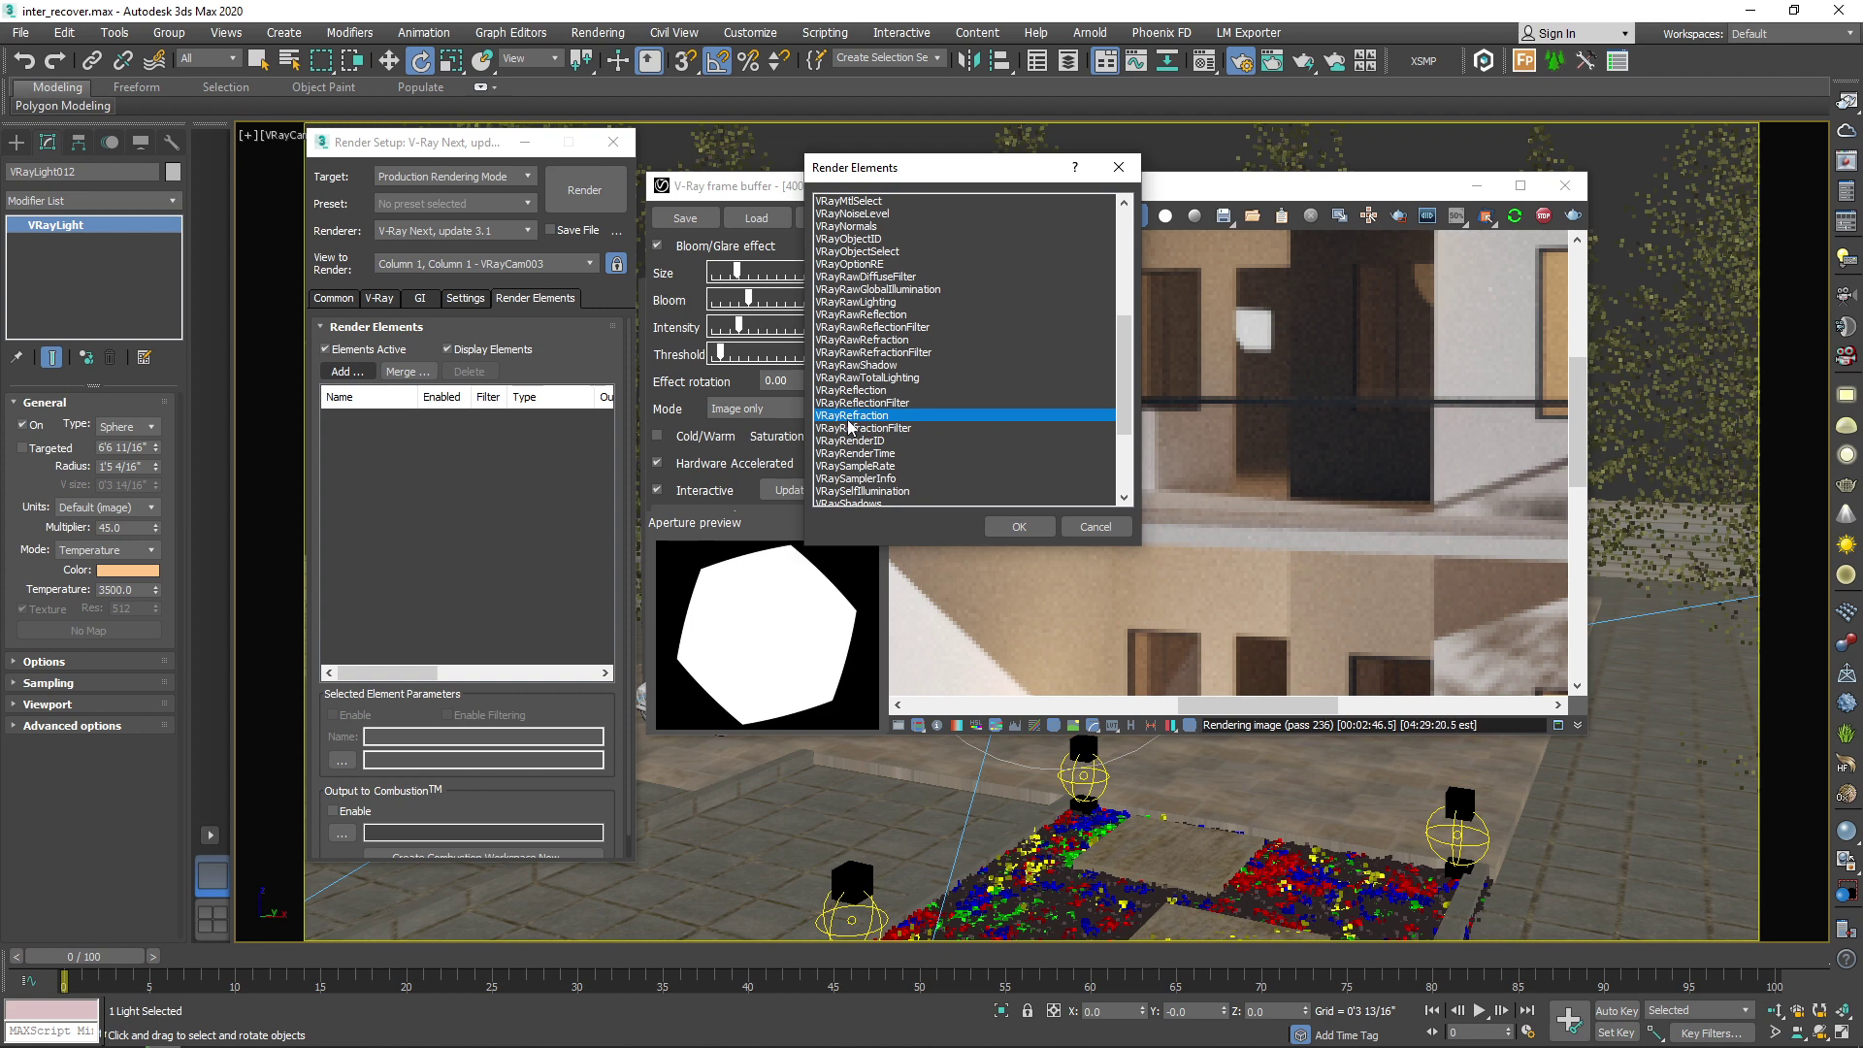
scroll(852, 421, down, 1)
scroll(852, 421, down, 1)
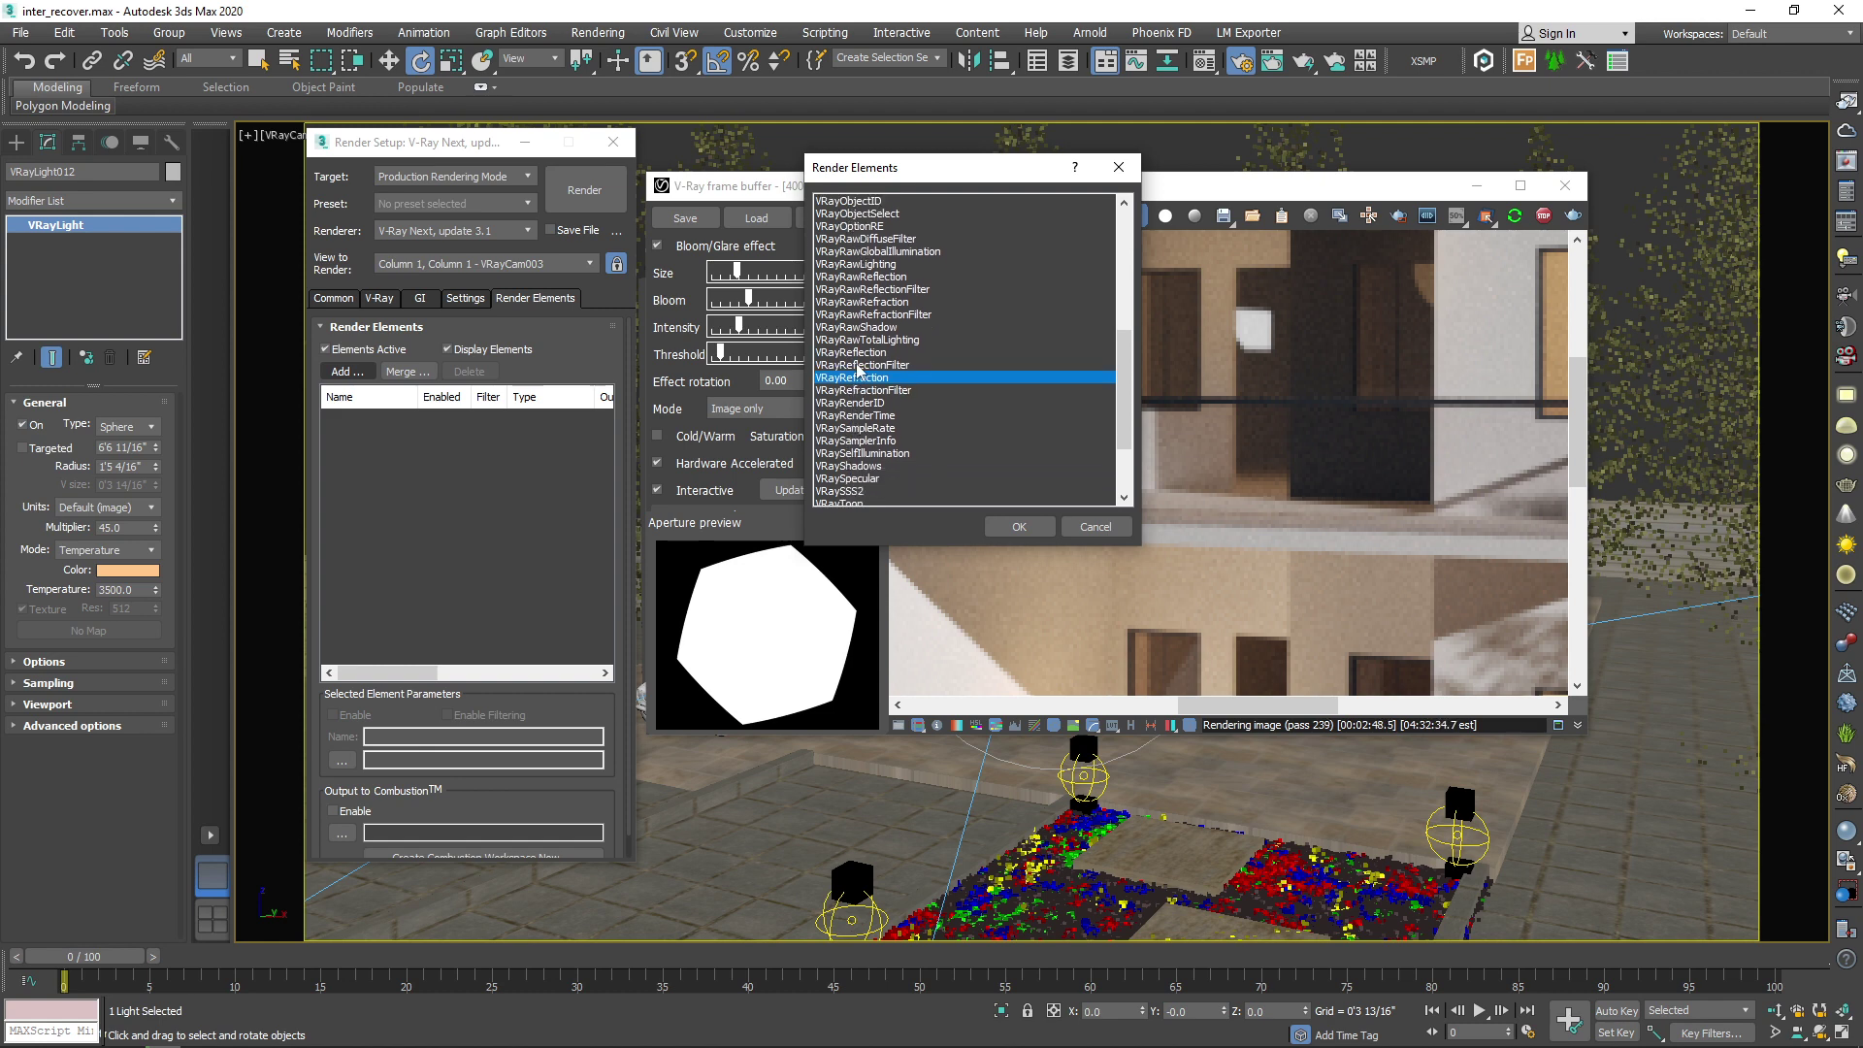
scroll(922, 407, down, 1)
click(861, 442)
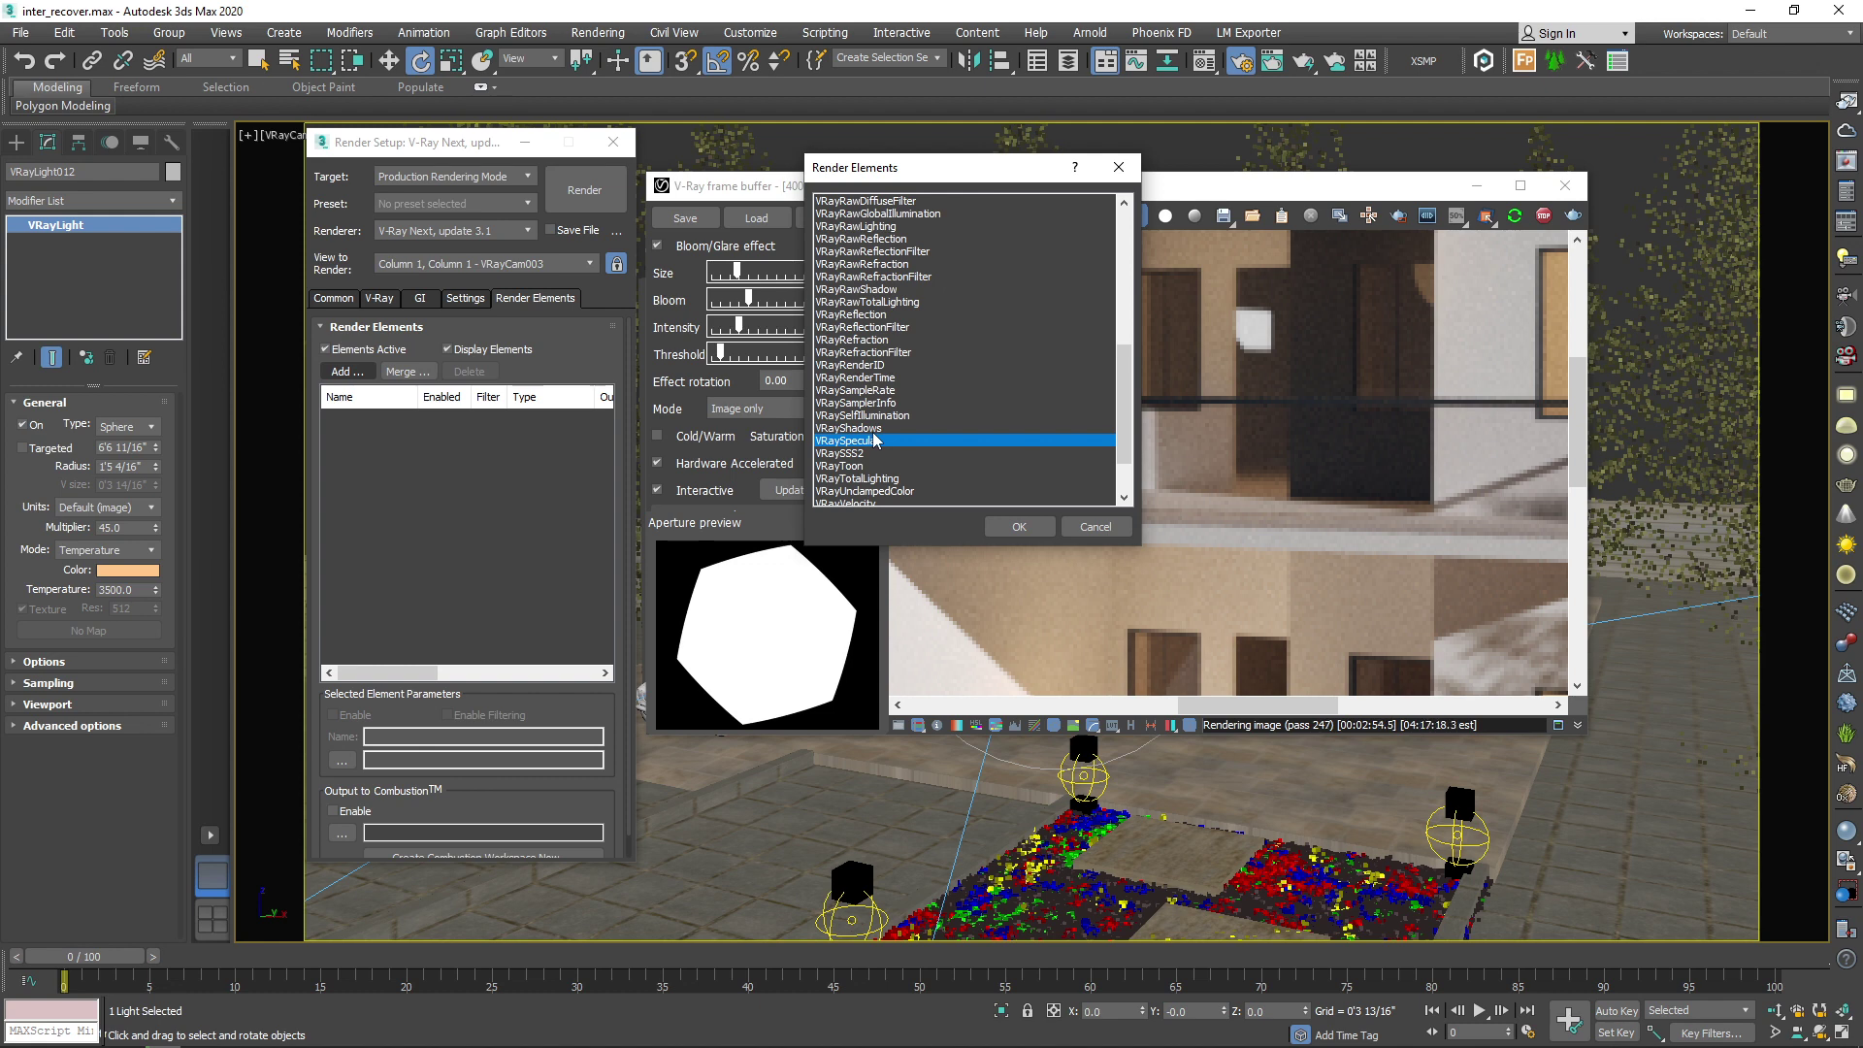
click(1360, 419)
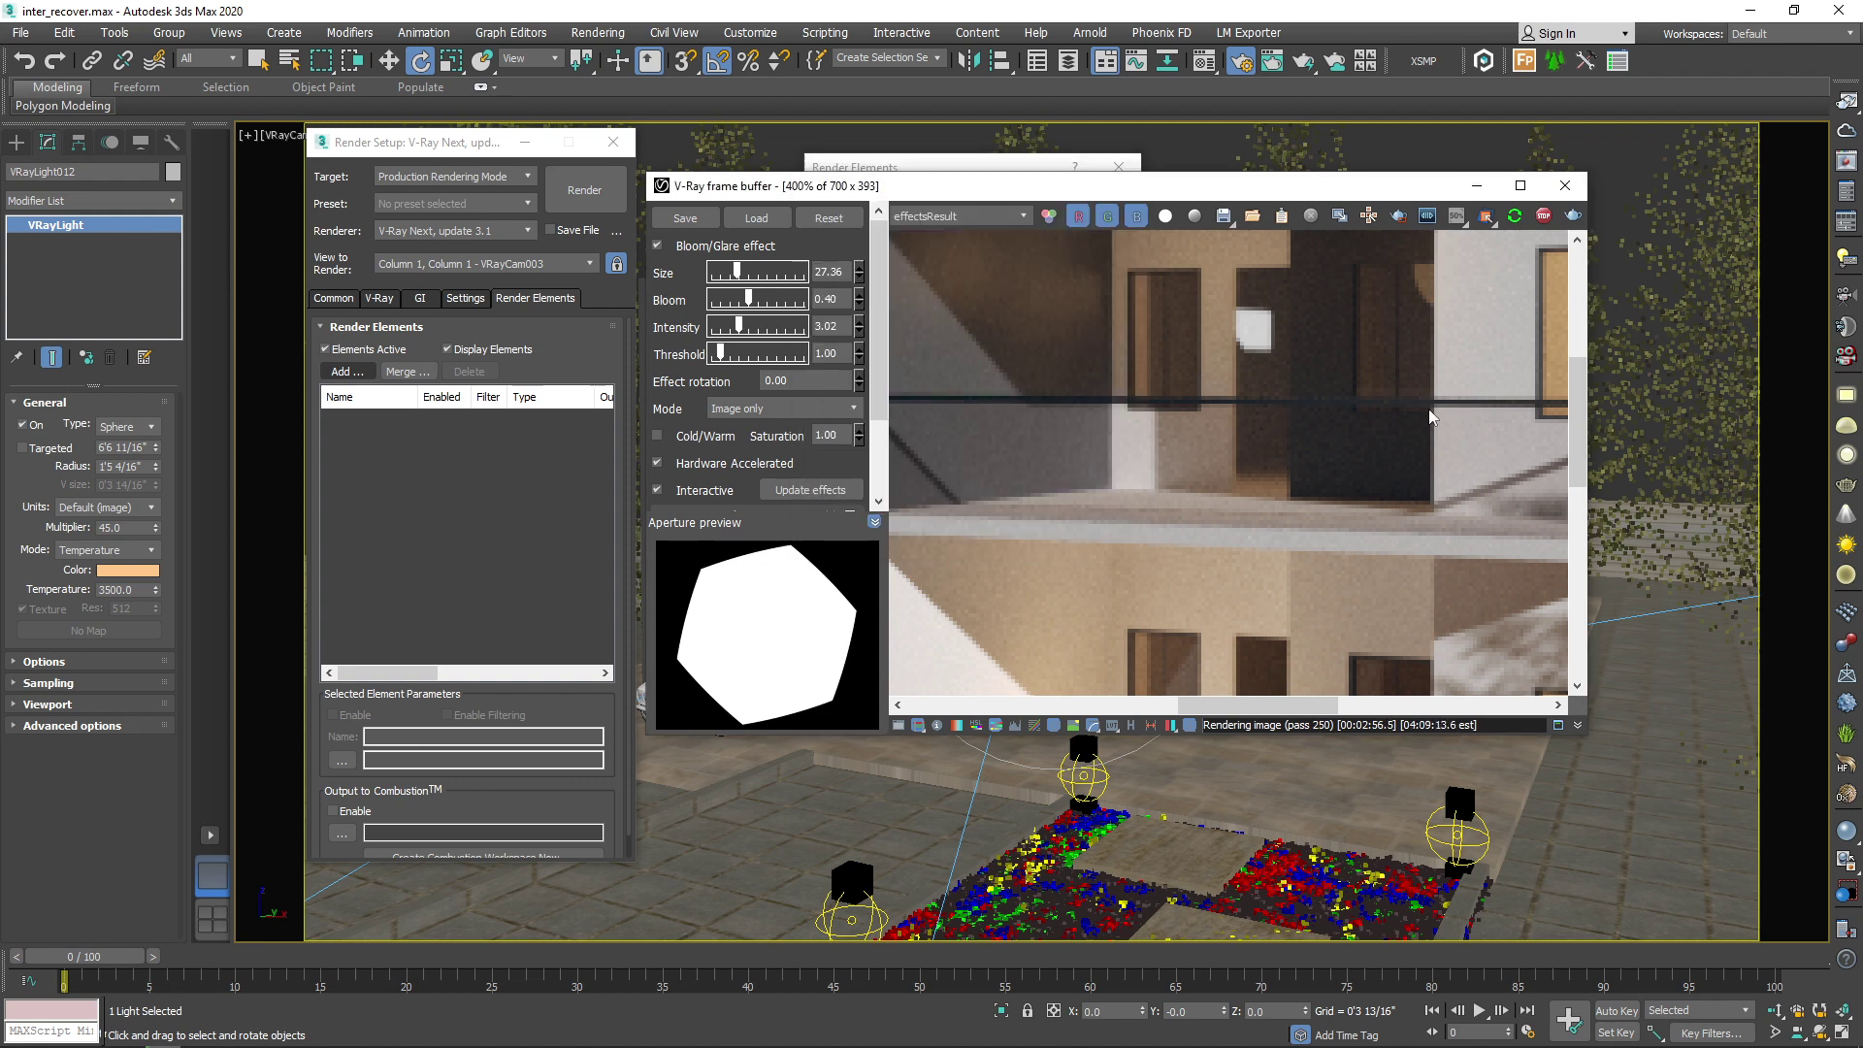
scroll(1271, 489, down, 2)
scroll(1238, 428, down, 1)
scroll(1191, 313, up, 3)
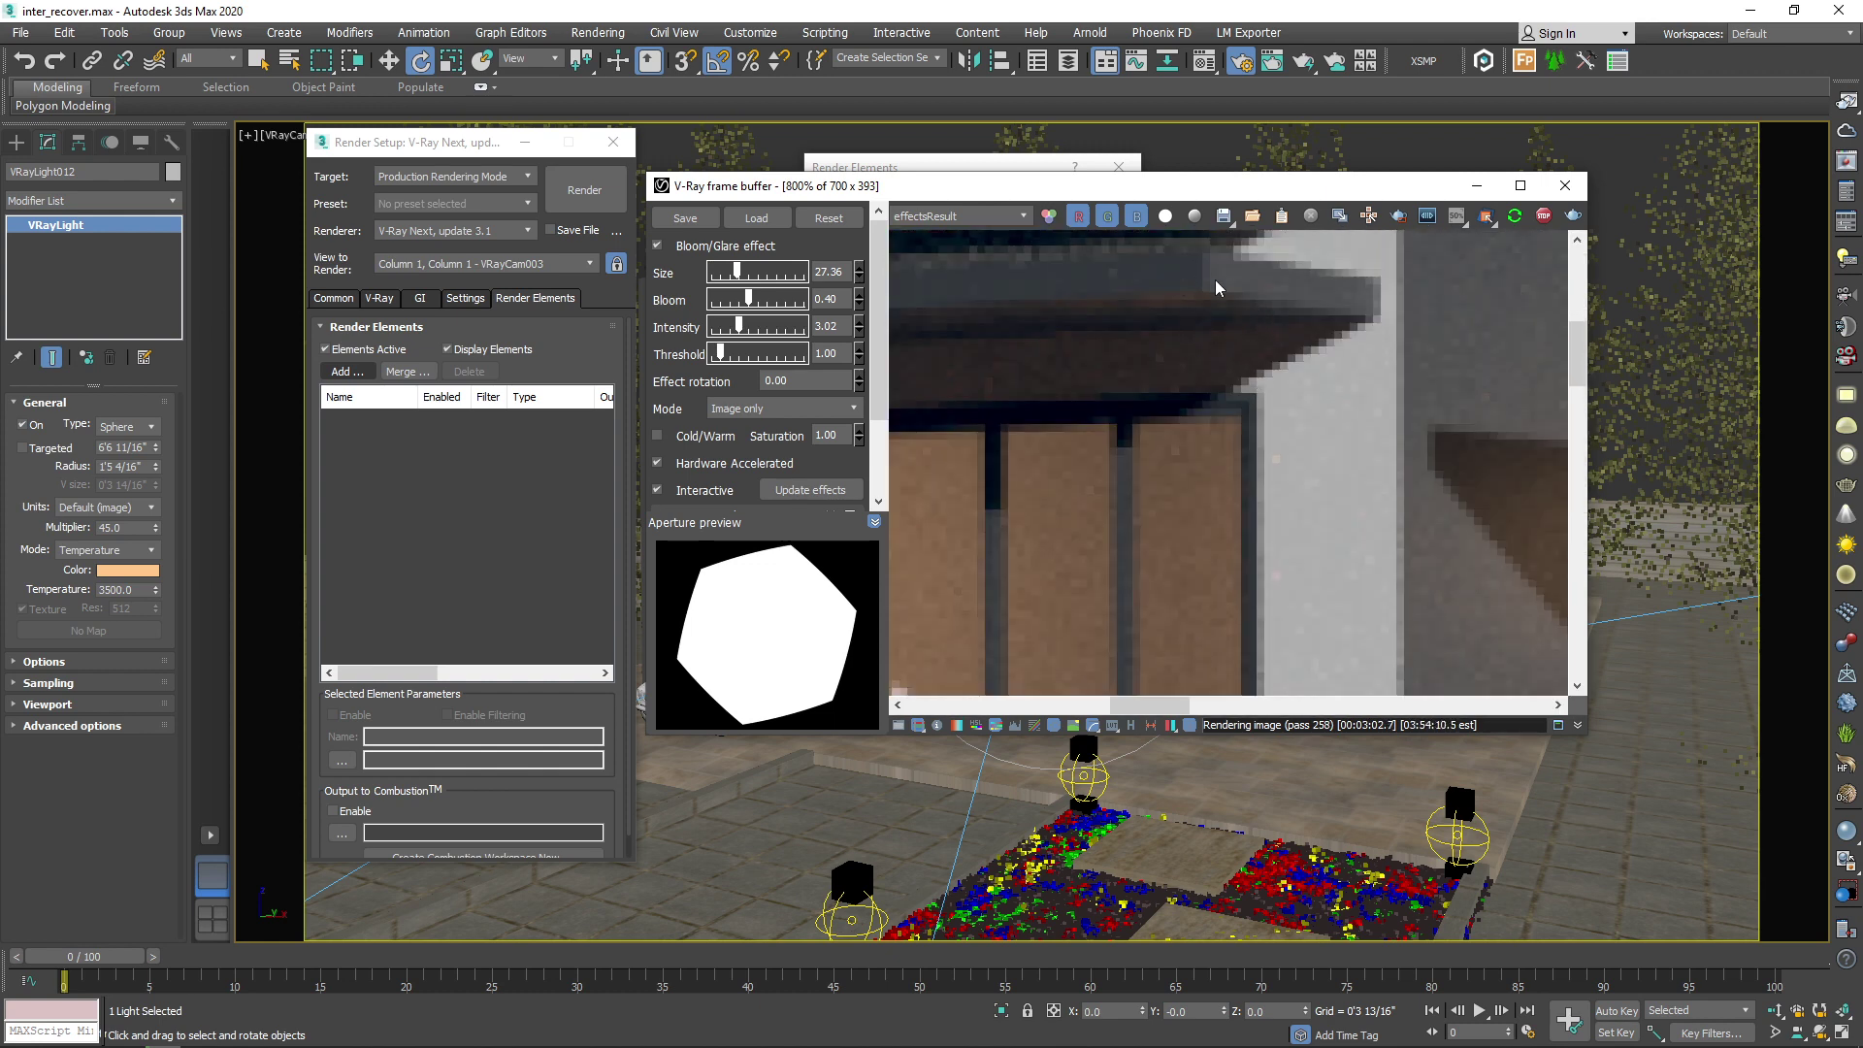
click(953, 171)
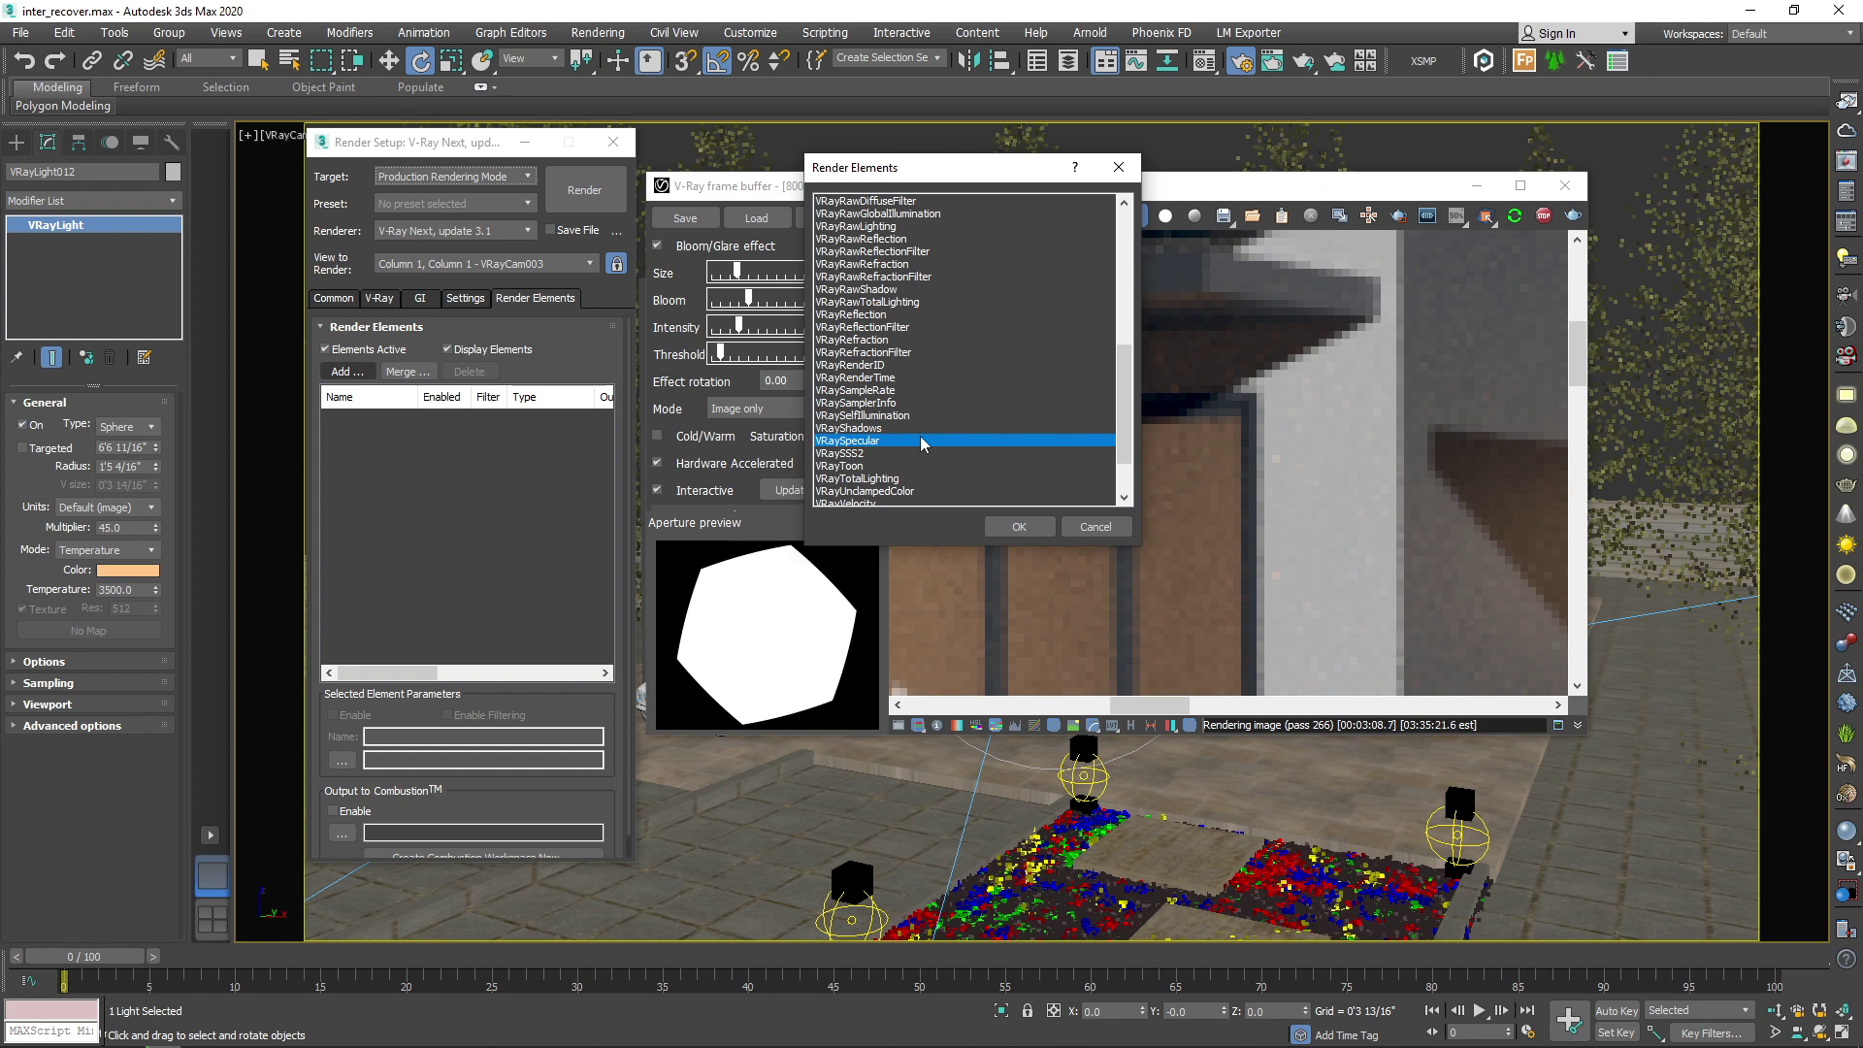
click(853, 429)
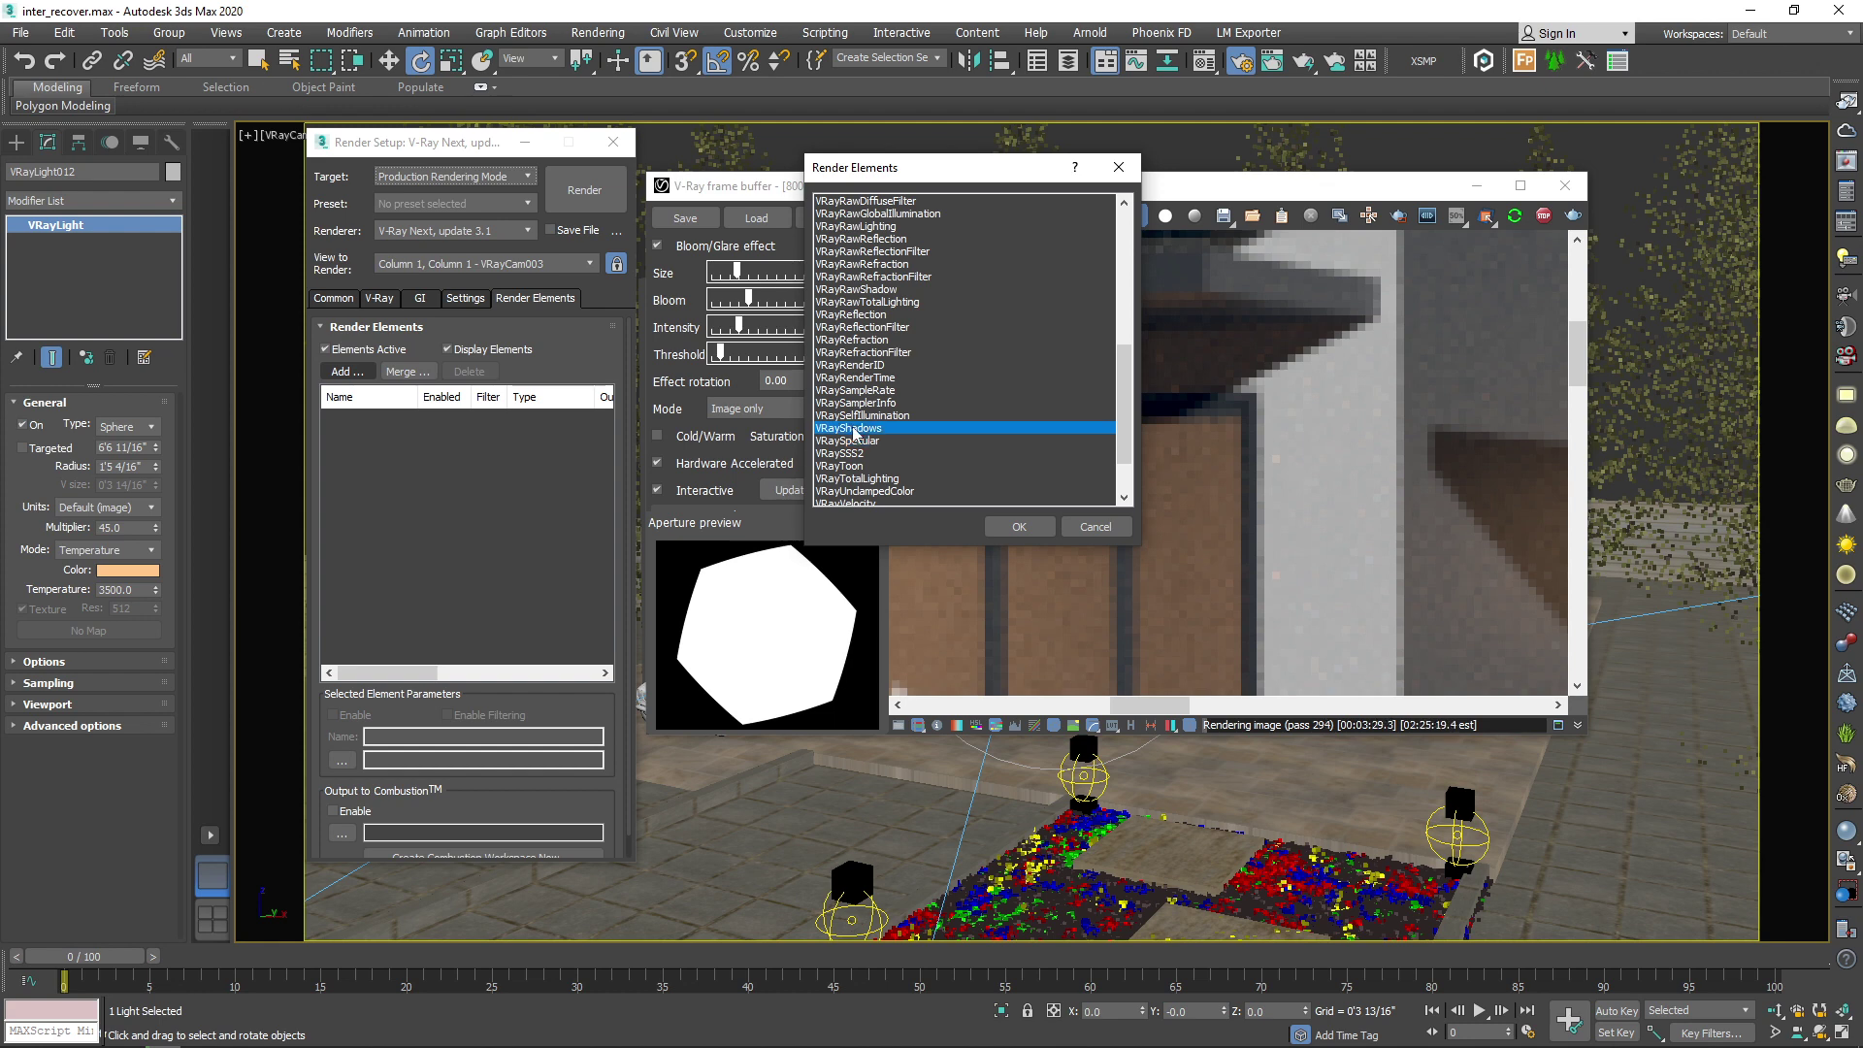